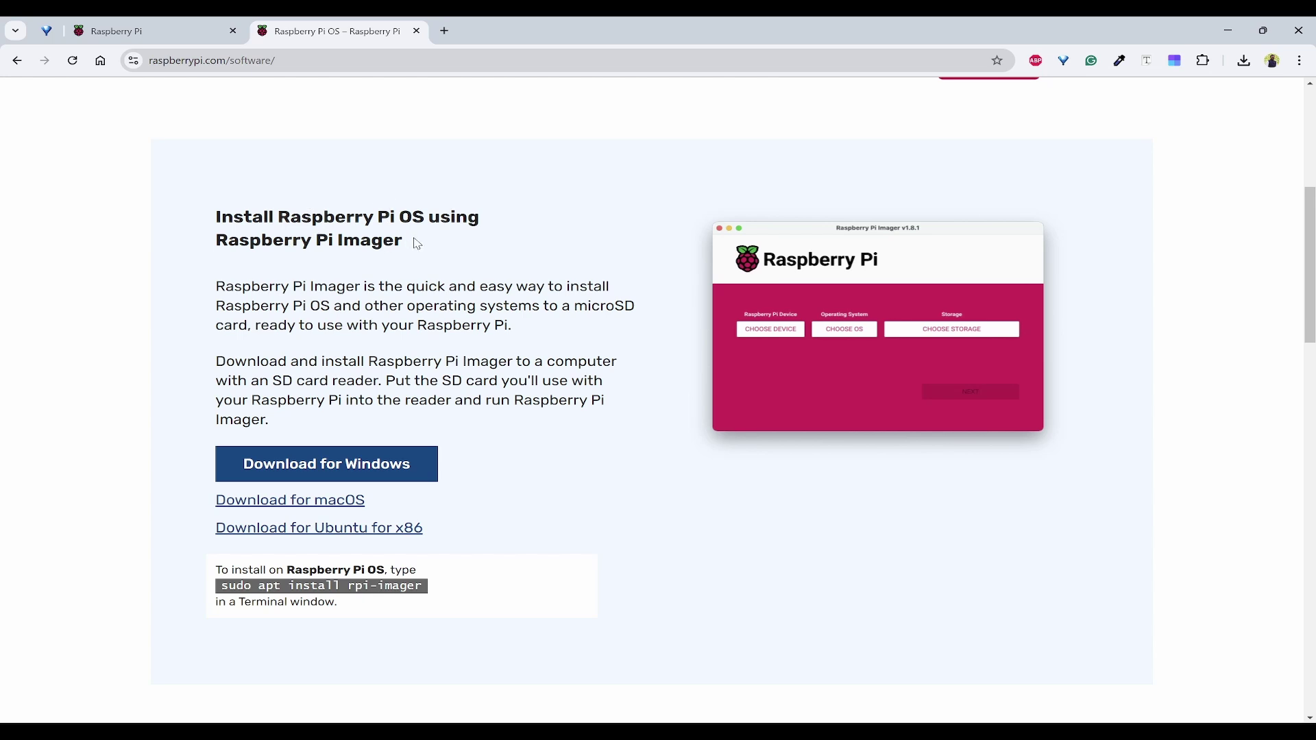
Download the Raspberry Pi Imager installer for Windows (imager_1.8.5) from raspberrypi.com/software
drag(415, 244, 207, 250)
click(309, 342)
click(330, 466)
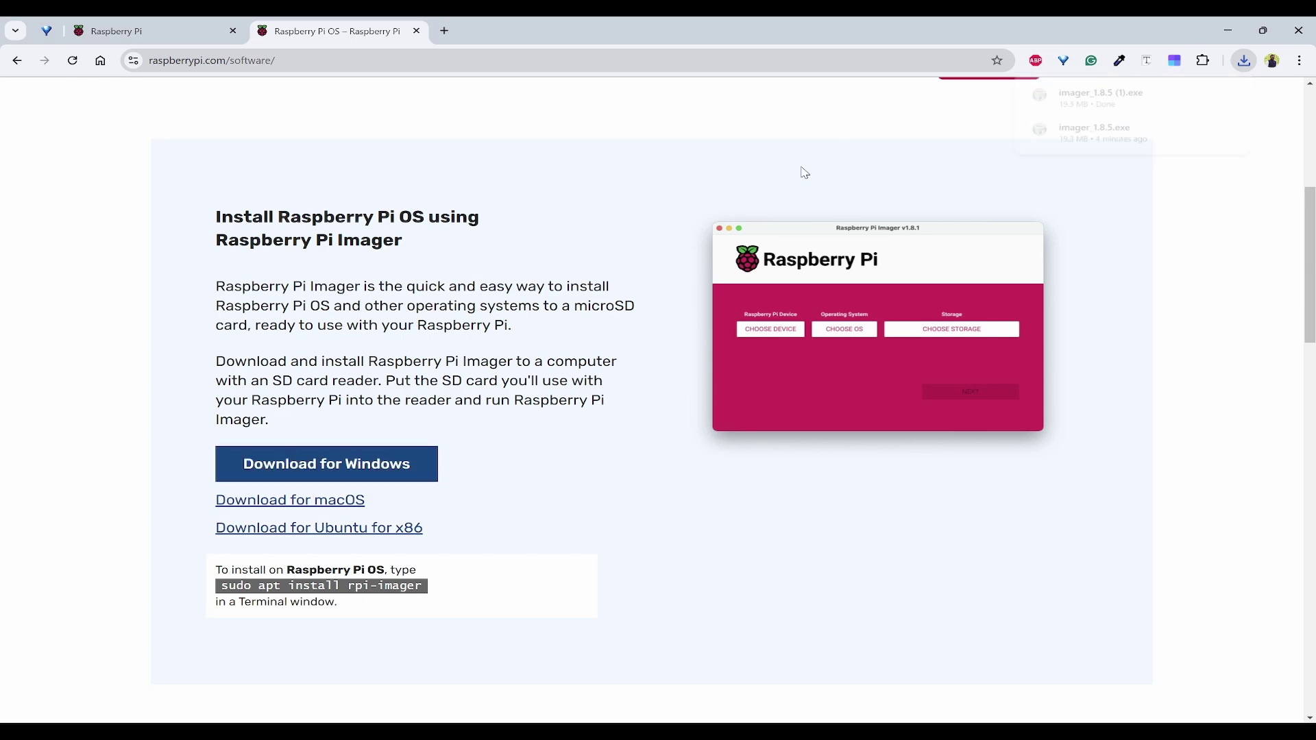
Launch Raspberry Pi Imager from the Start search
key(super)
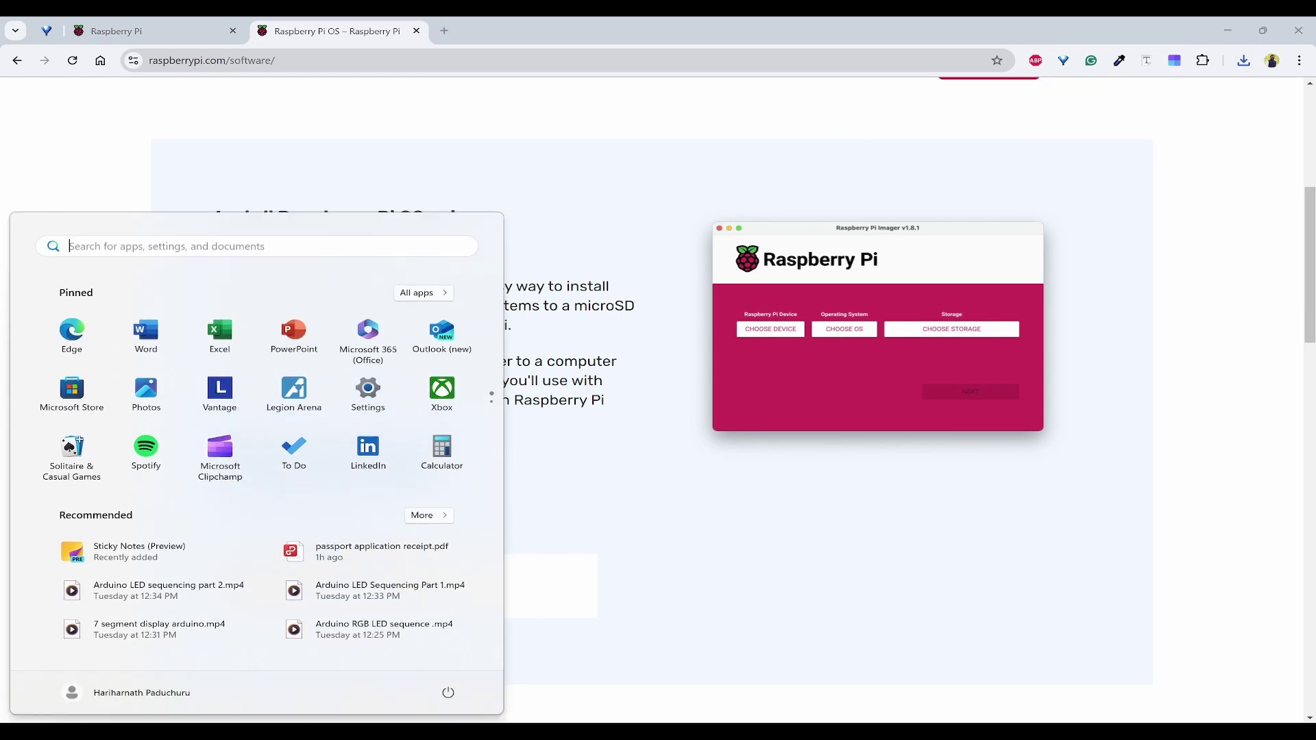
text(rasp)
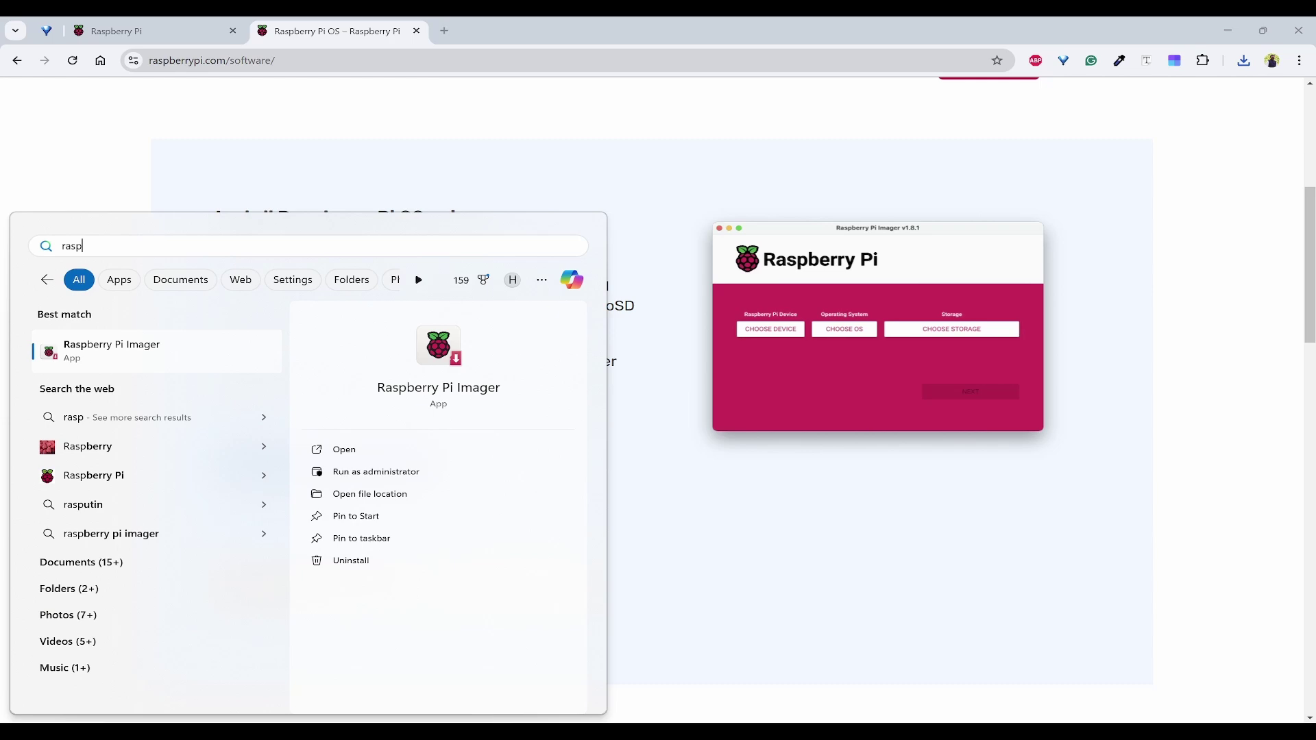
key(Return)
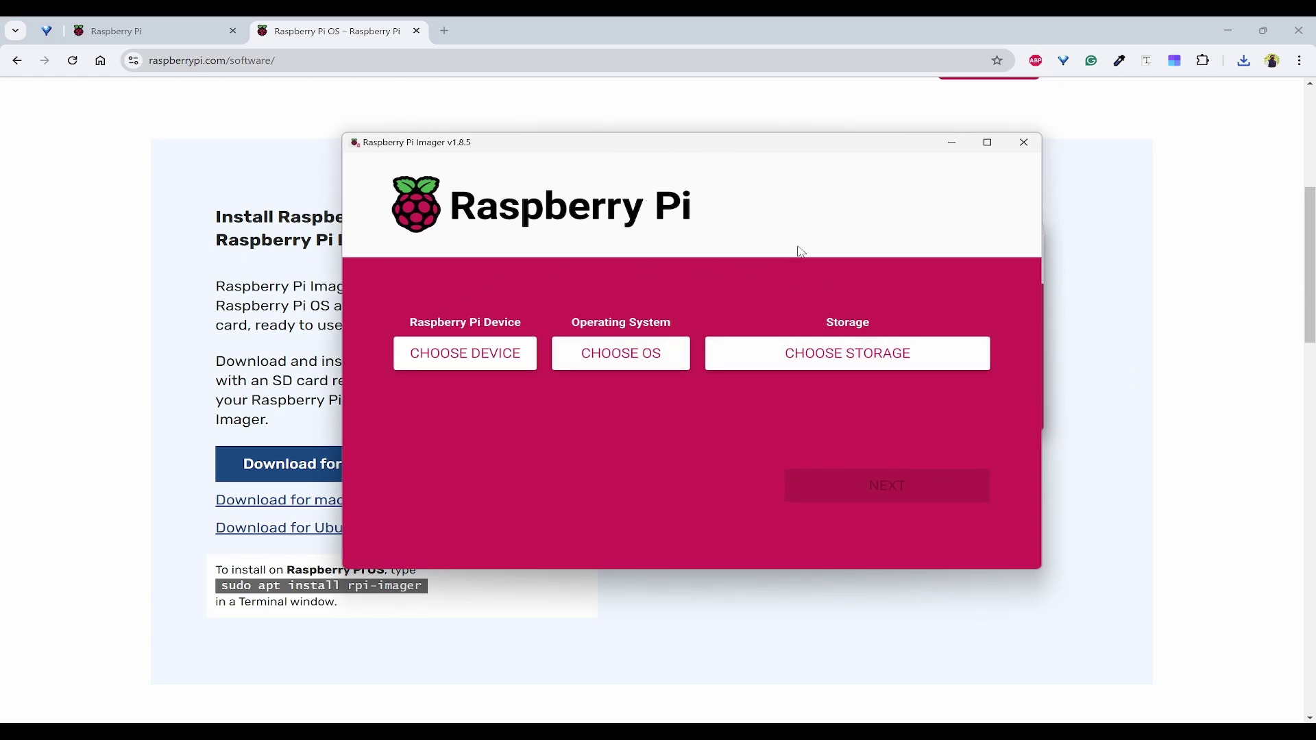
Choose Raspberry Pi 5 as the device and Raspberry Pi OS (64-bit) as the operating system
click(480, 370)
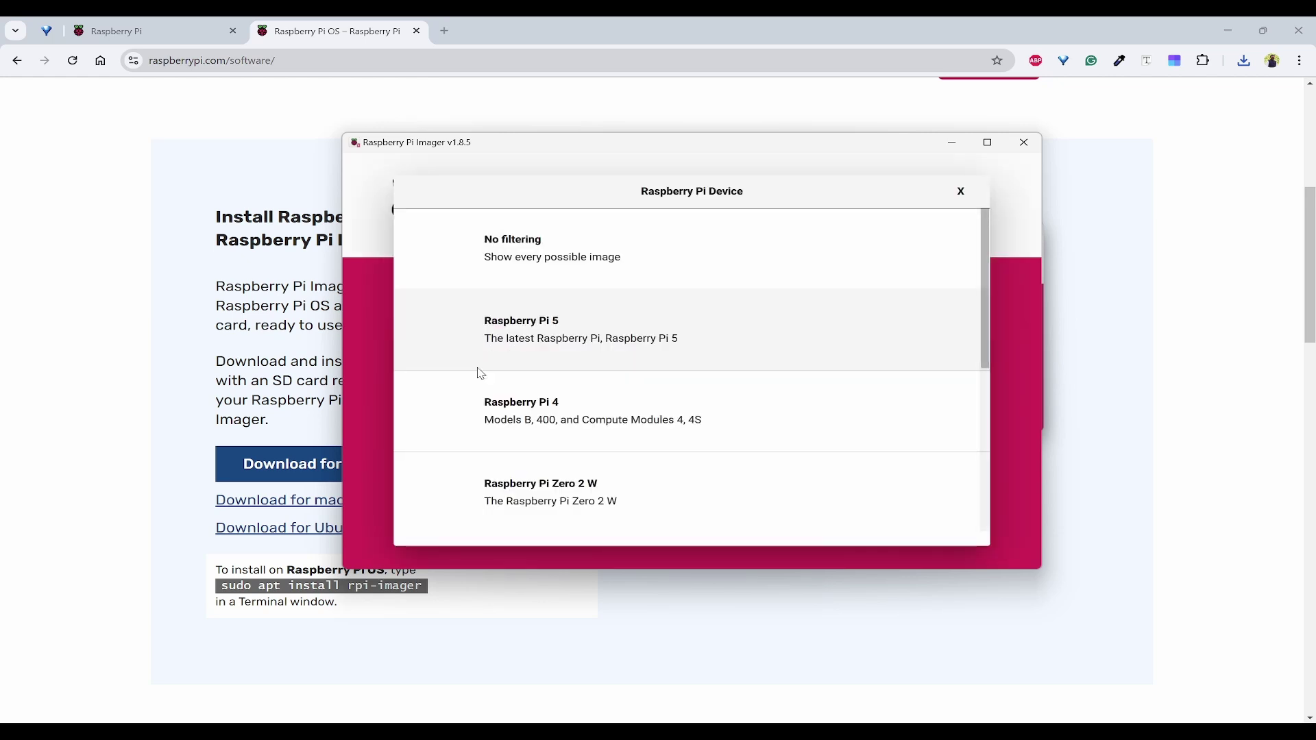
click(680, 339)
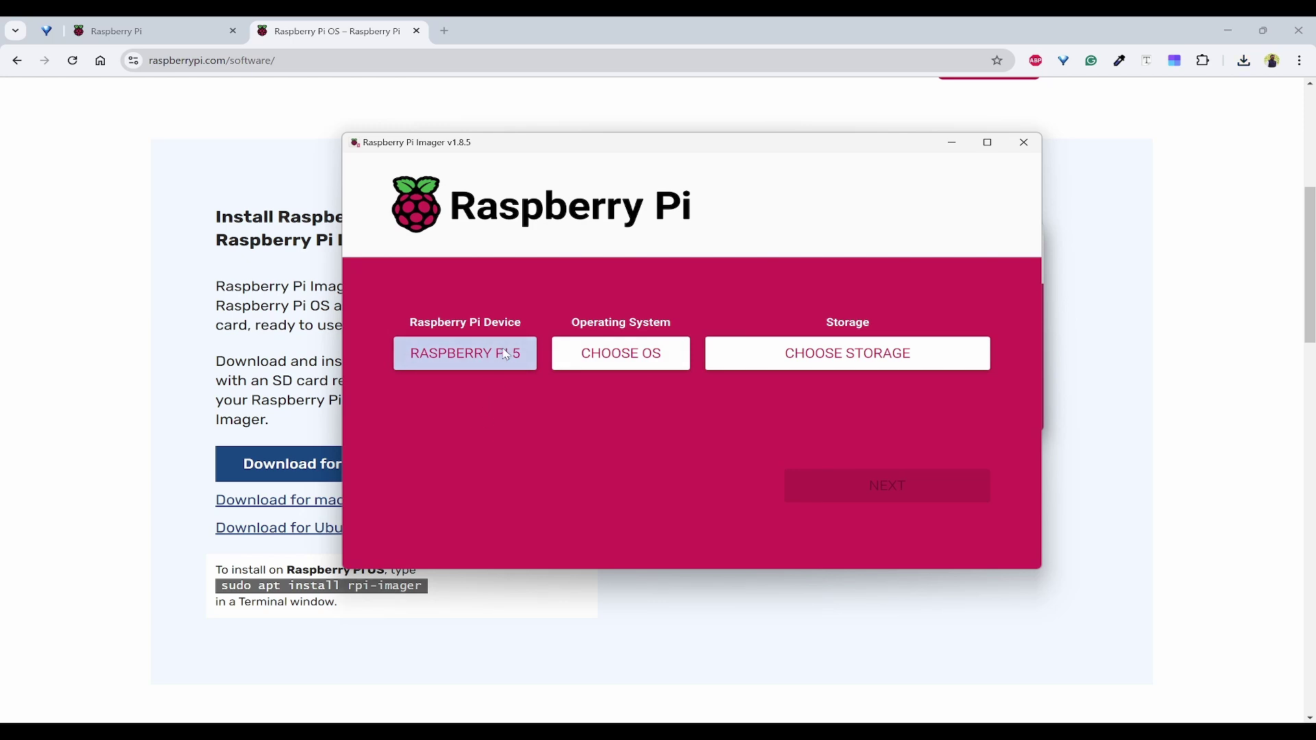
click(652, 363)
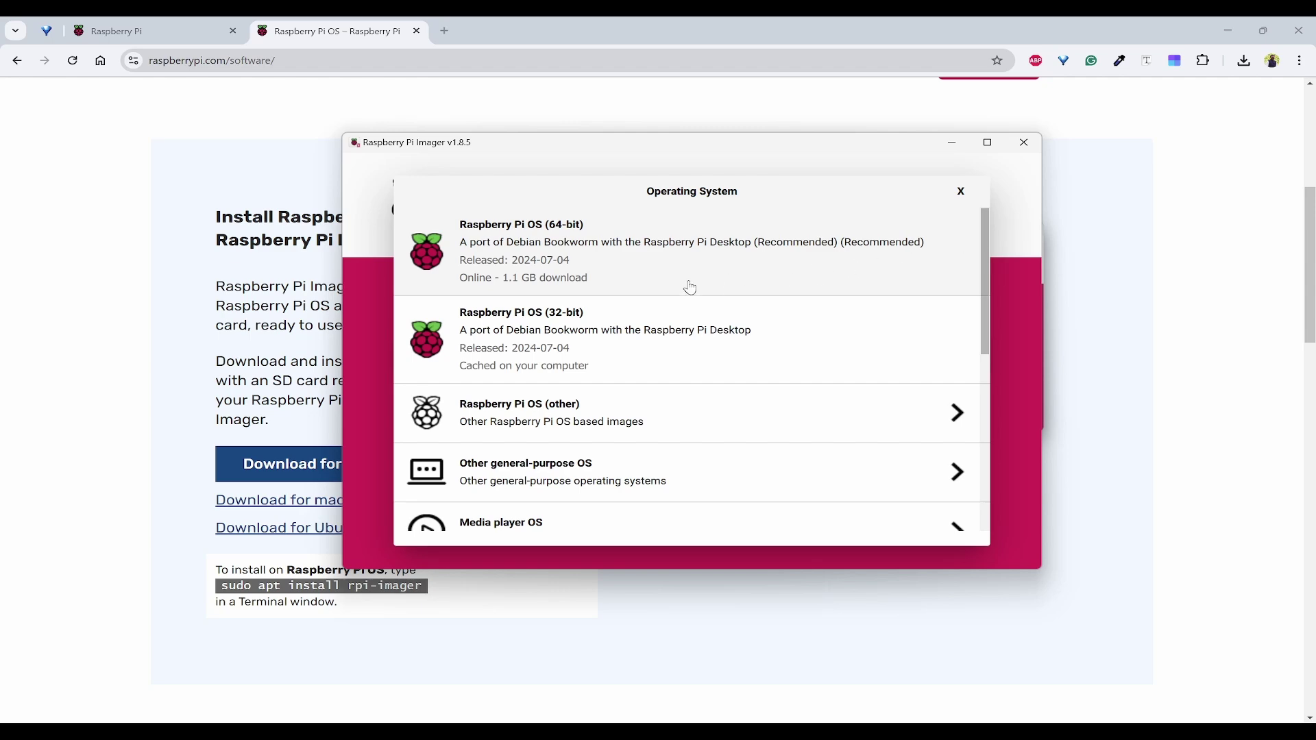
click(597, 267)
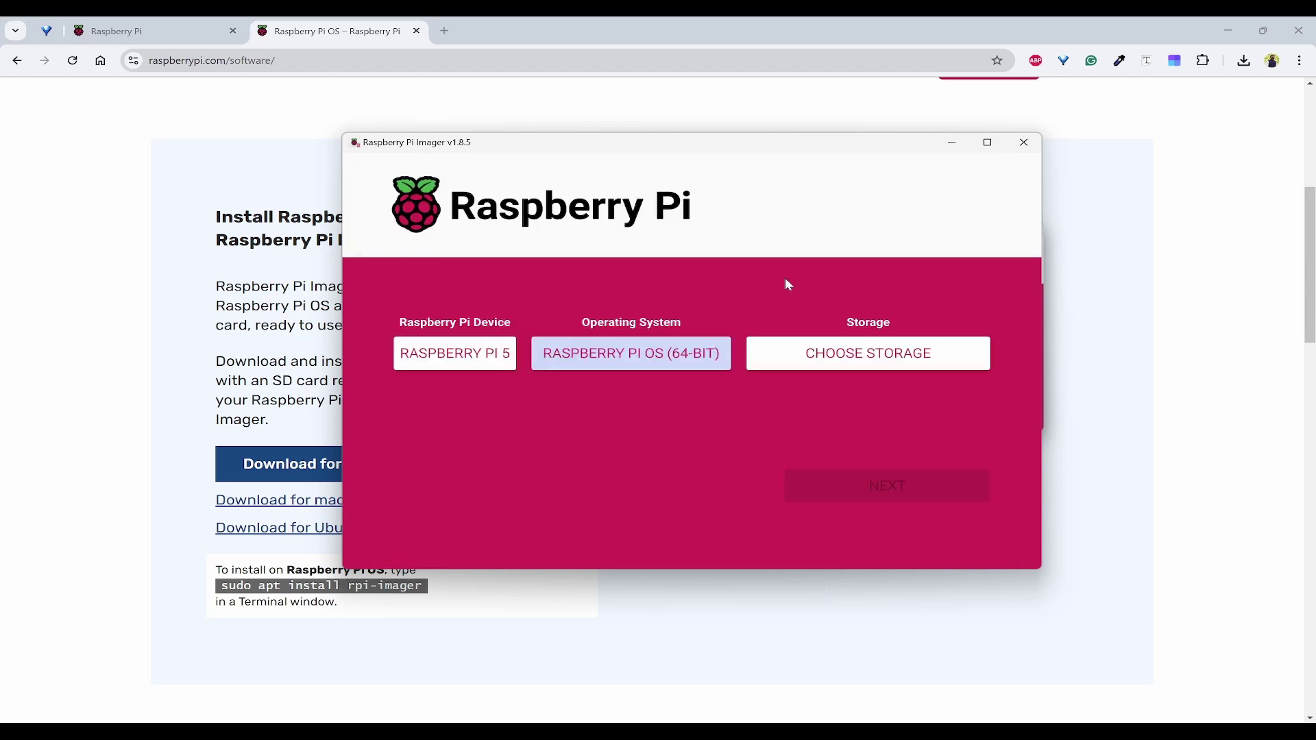
Reconfirm Raspberry Pi OS (64-bit), pick the 31.9 GB Generic USB storage device, and continue
click(698, 364)
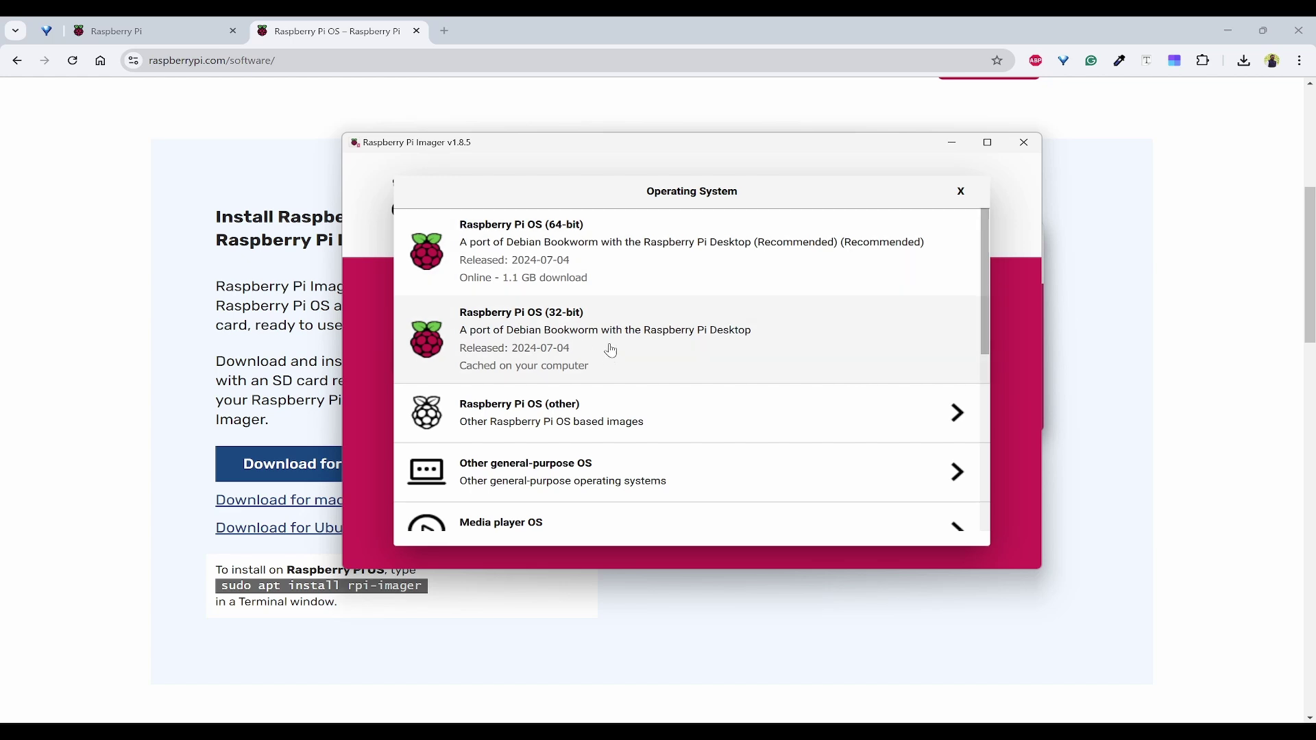
click(650, 262)
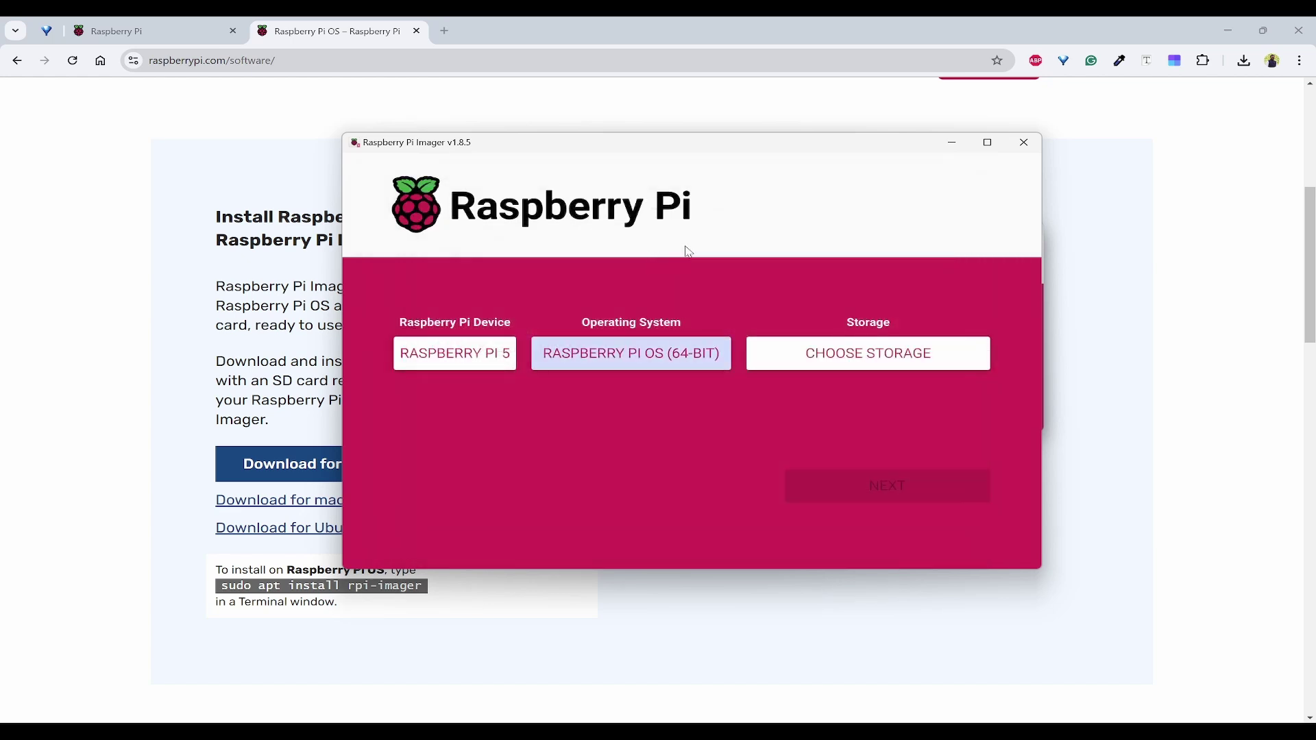
click(904, 360)
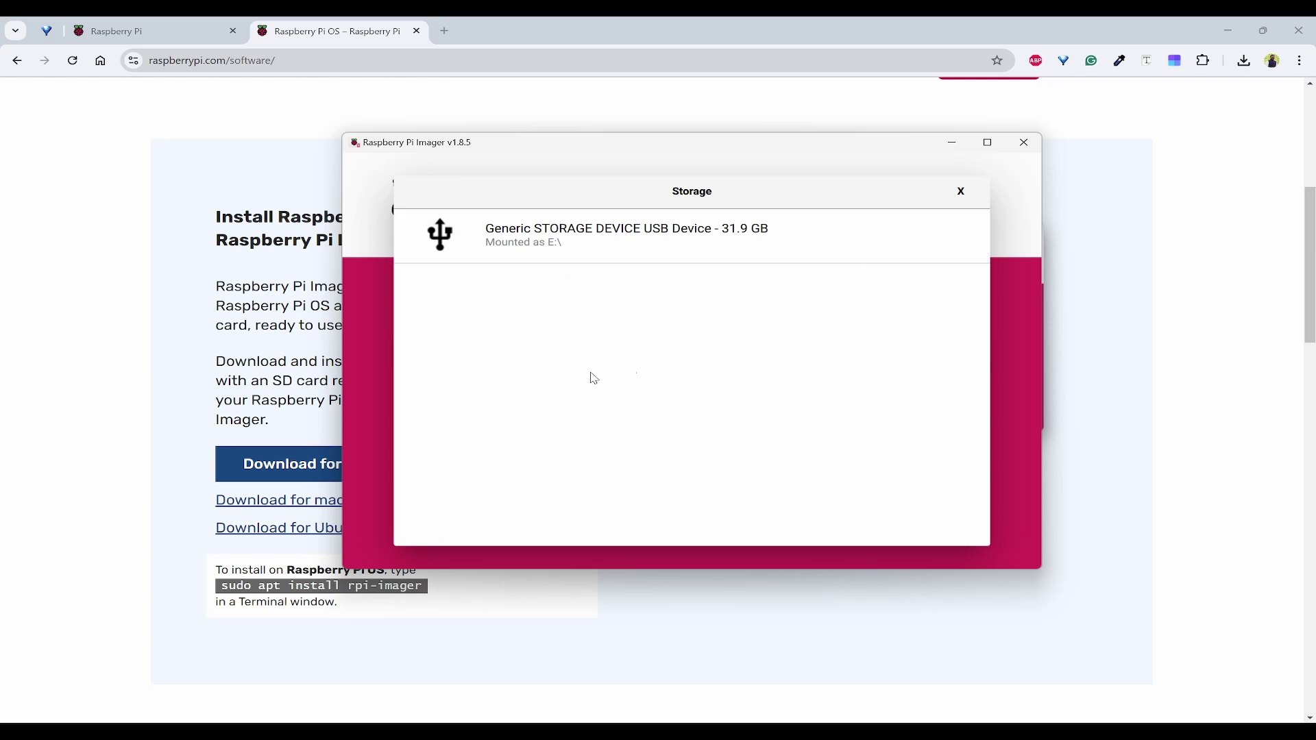
click(715, 249)
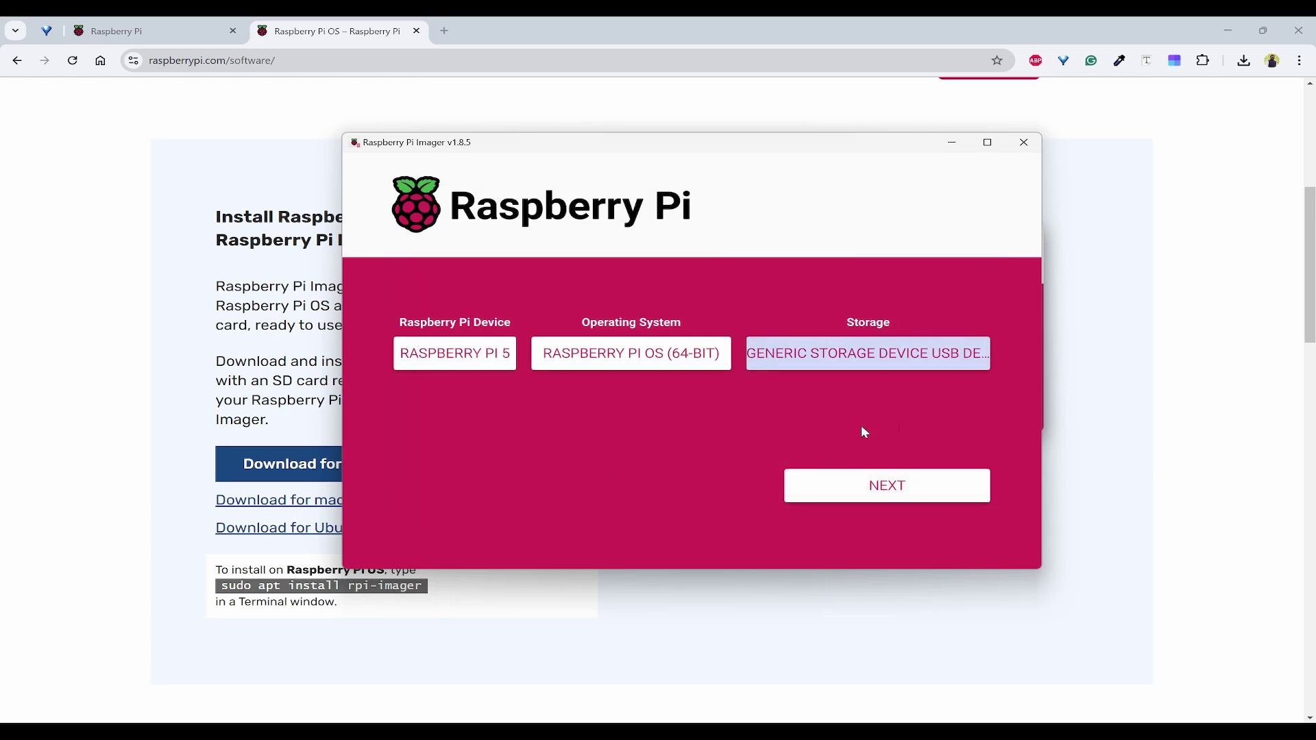
click(909, 491)
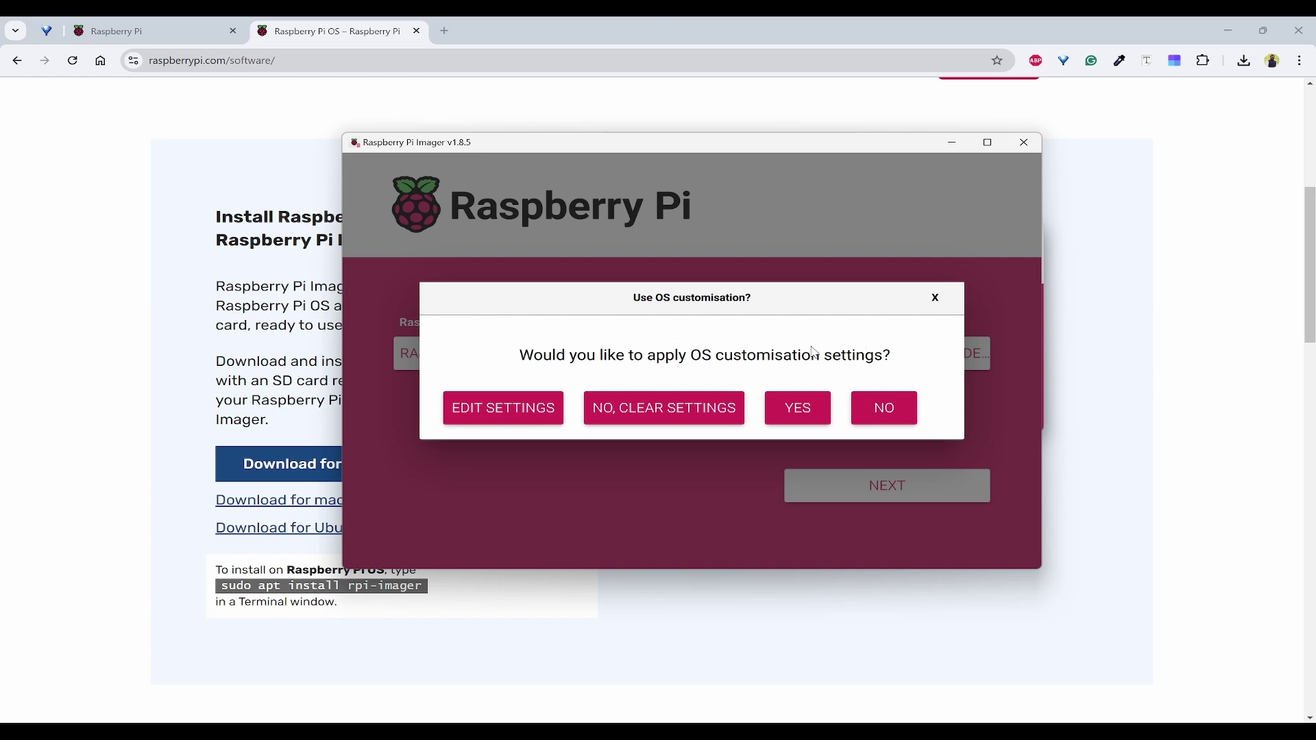
Replace the user password, review the SSH and options tabs, and save the OS customisation
click(536, 419)
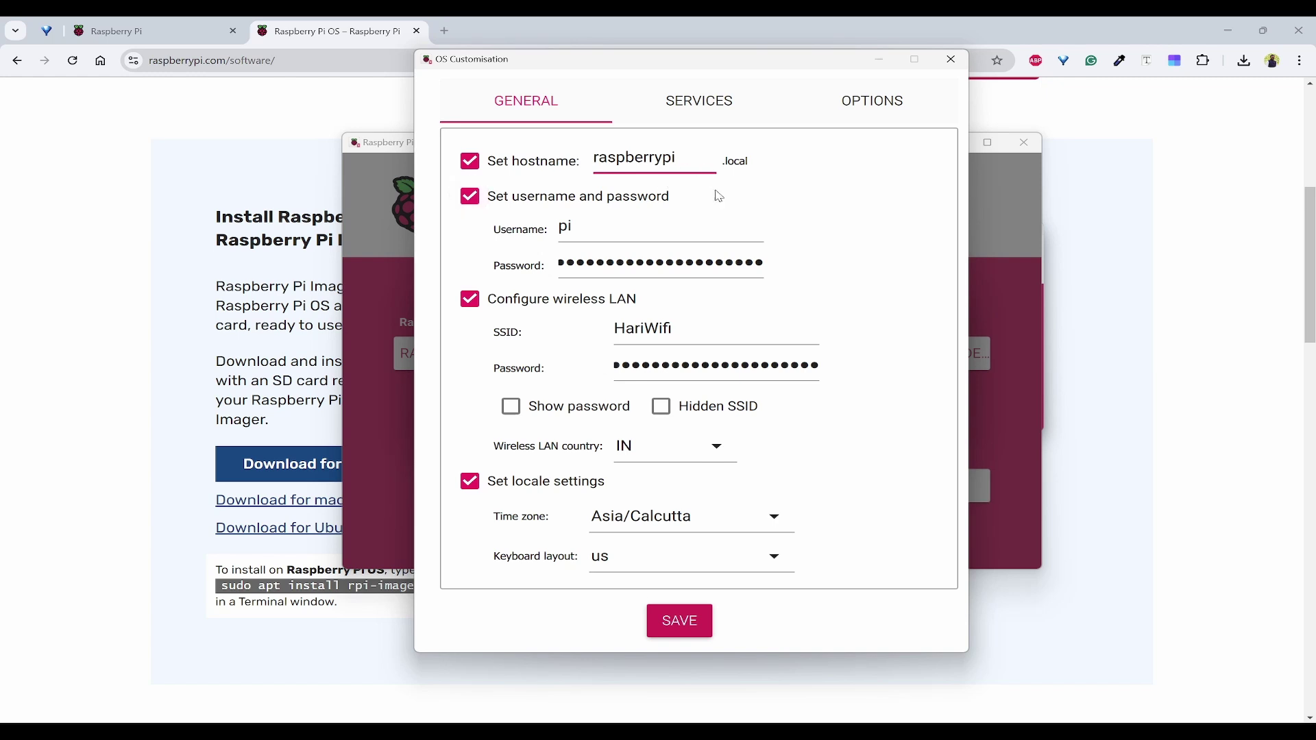
click(589, 264)
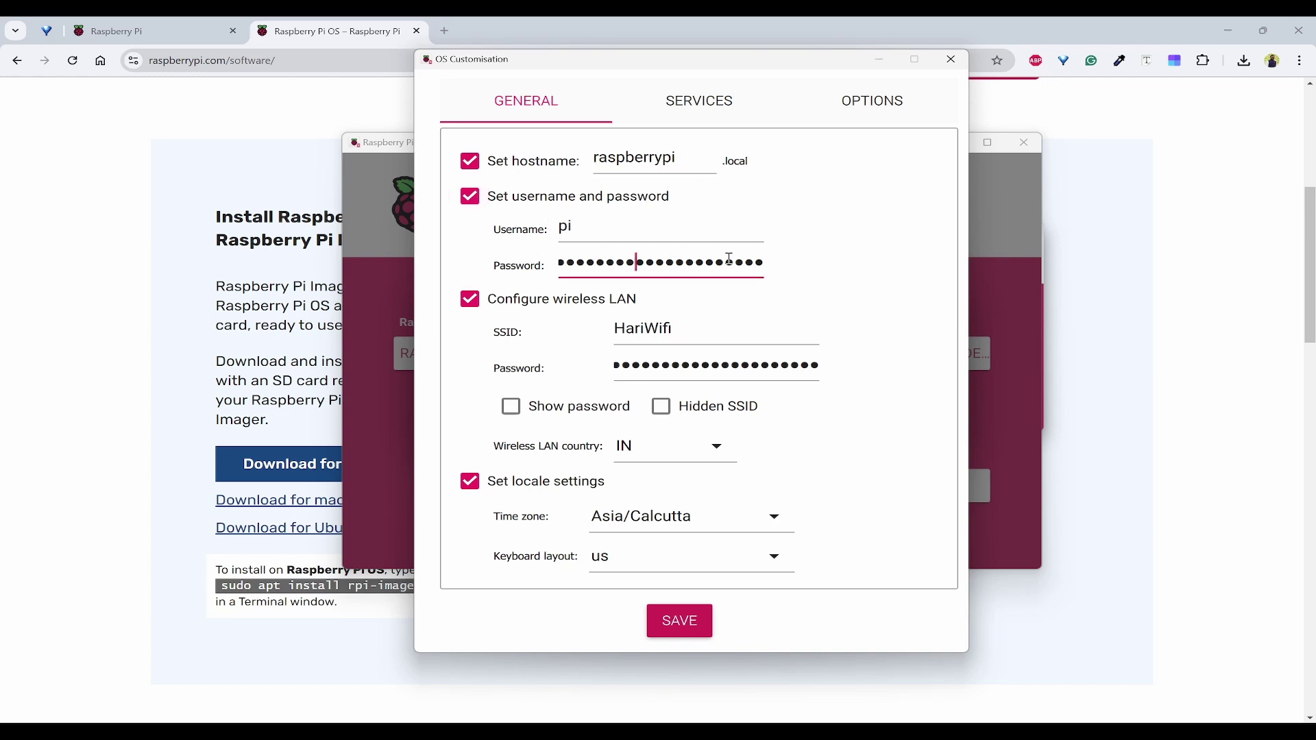
key(ctrl+a)
key(BackSpace)
text(••••••••u)
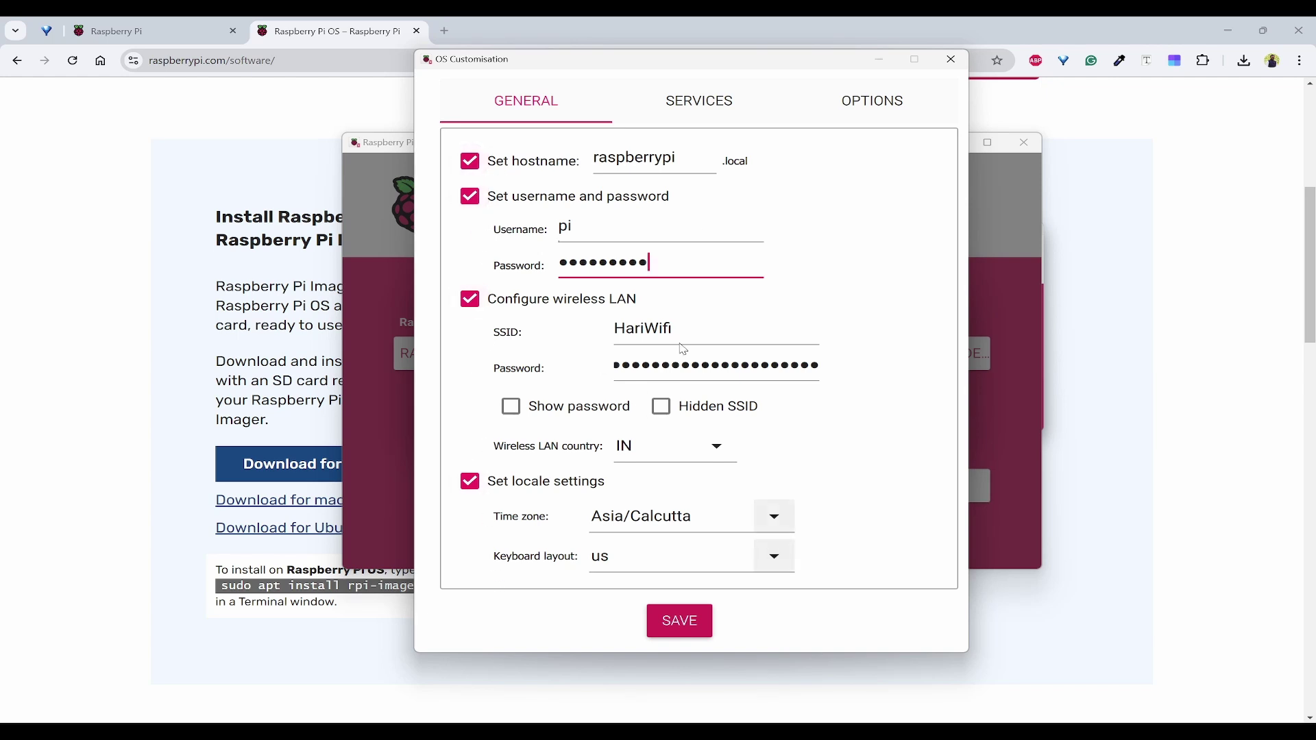
click(713, 106)
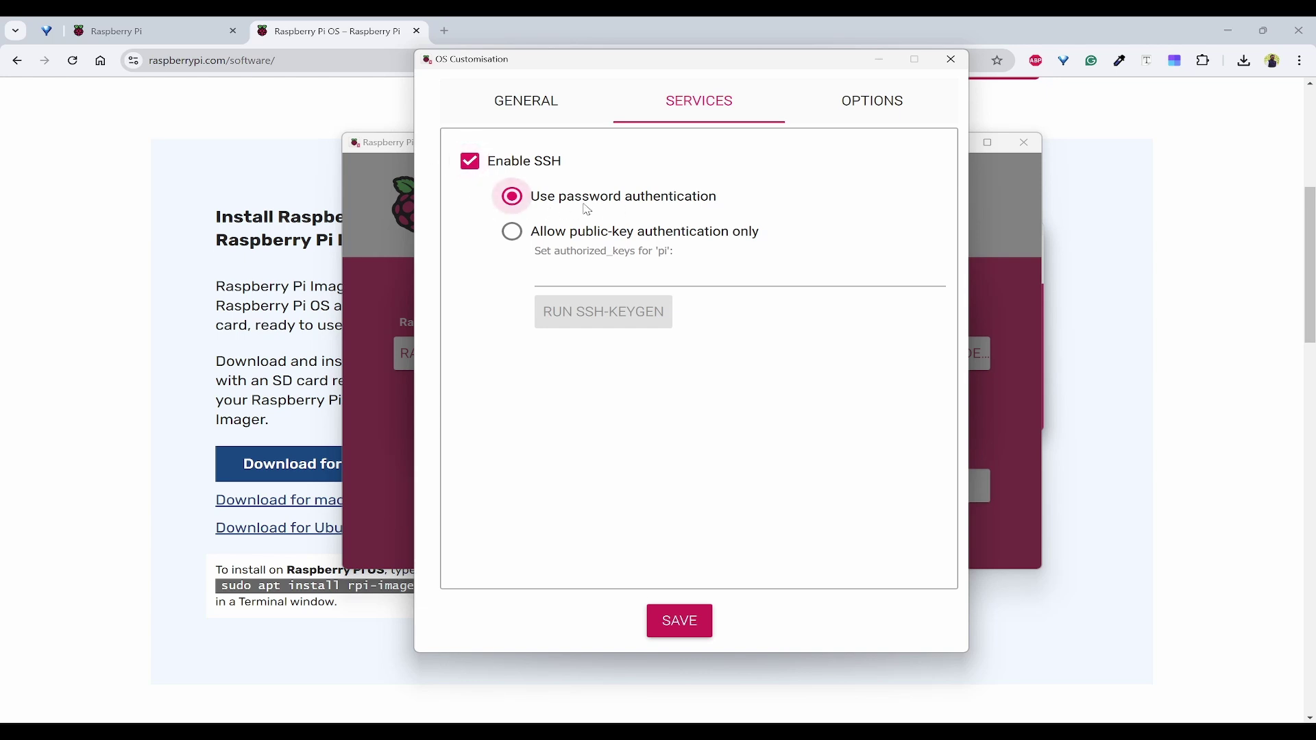
click(898, 96)
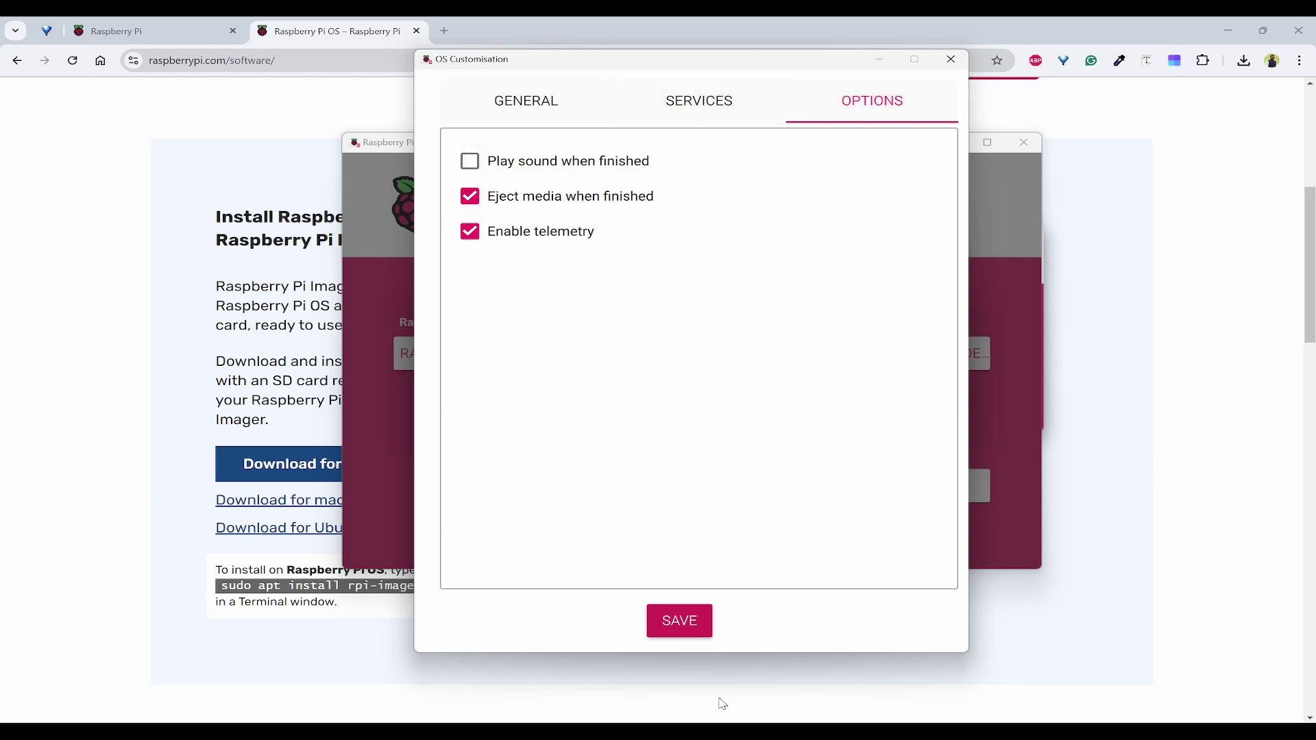
click(680, 624)
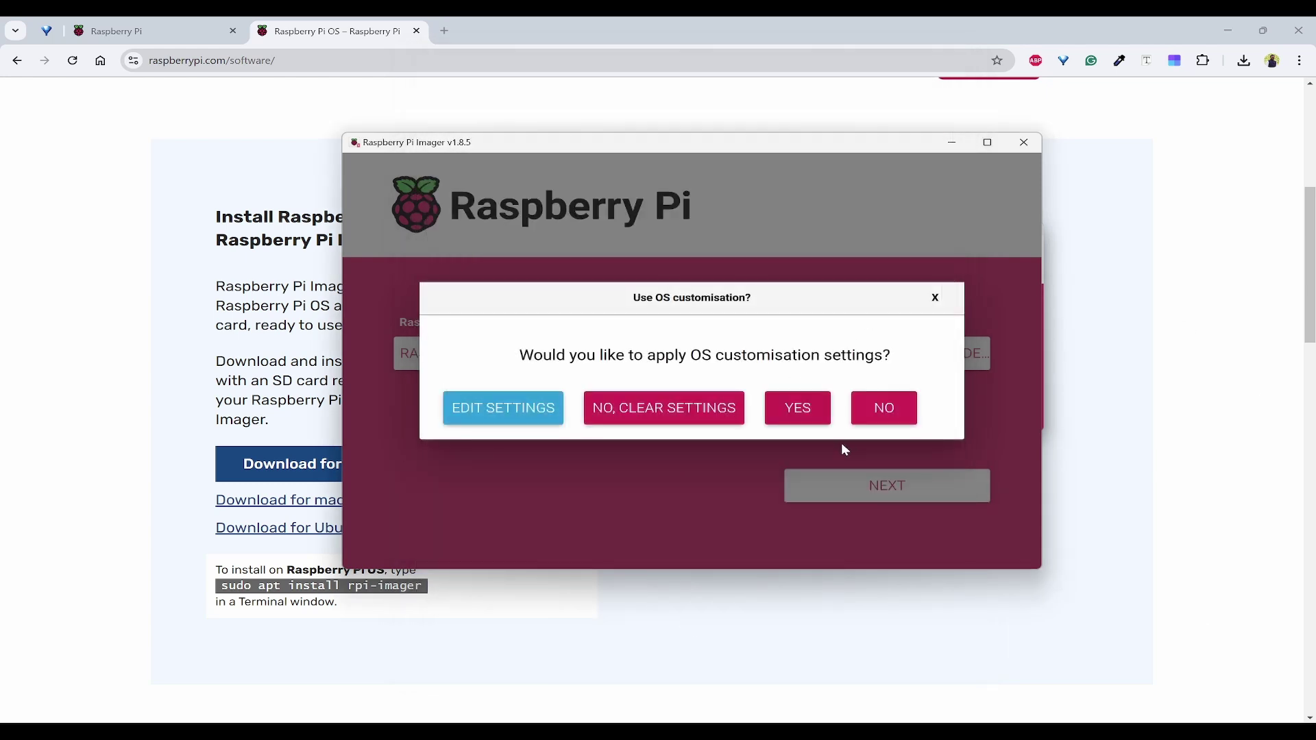
Apply the saved customisation and confirm erasing the USB device to write the image
click(810, 407)
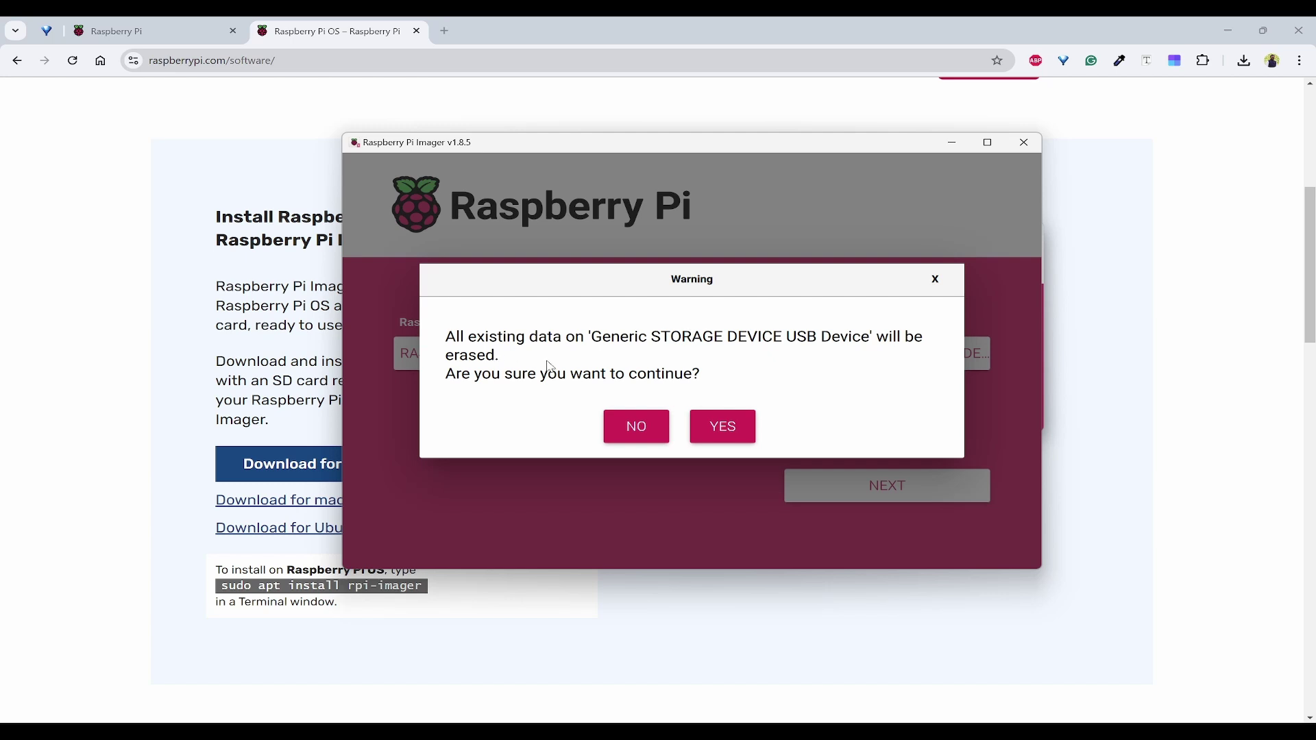
click(722, 426)
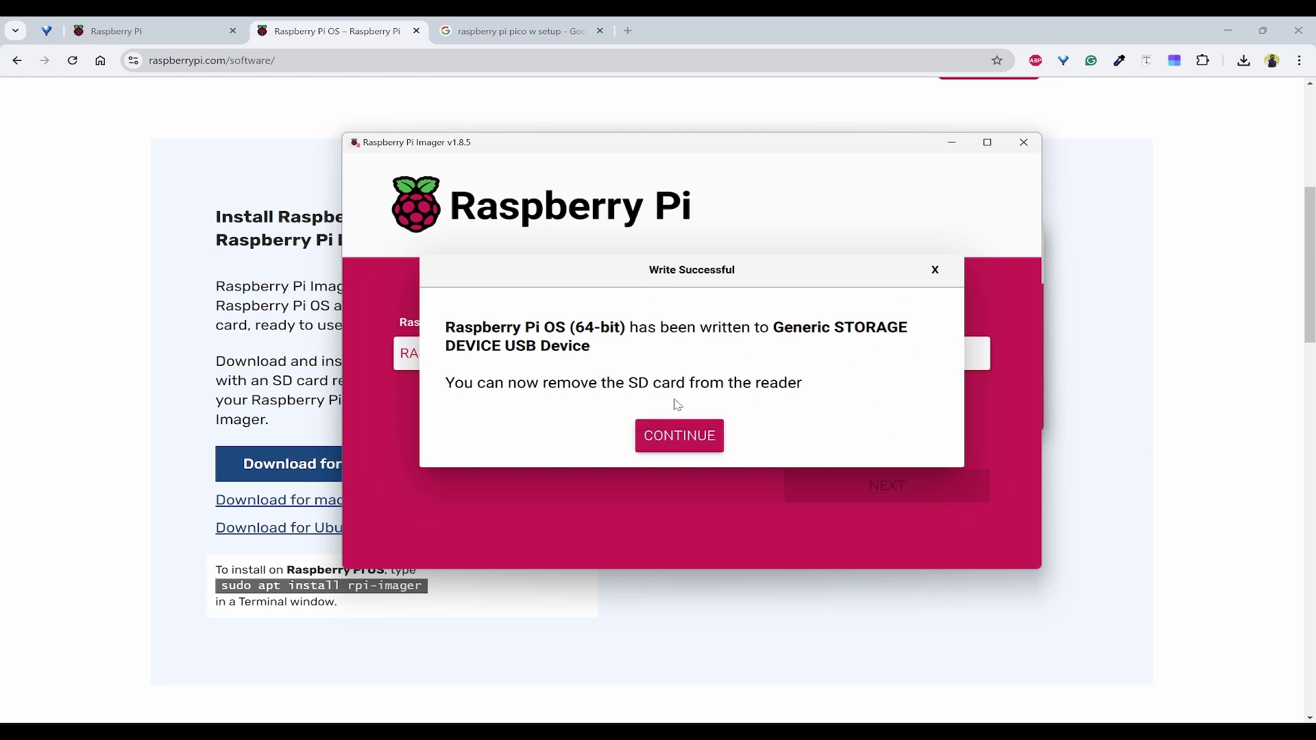
Dismiss the Write Successful message to return to the Imager main screen
click(694, 436)
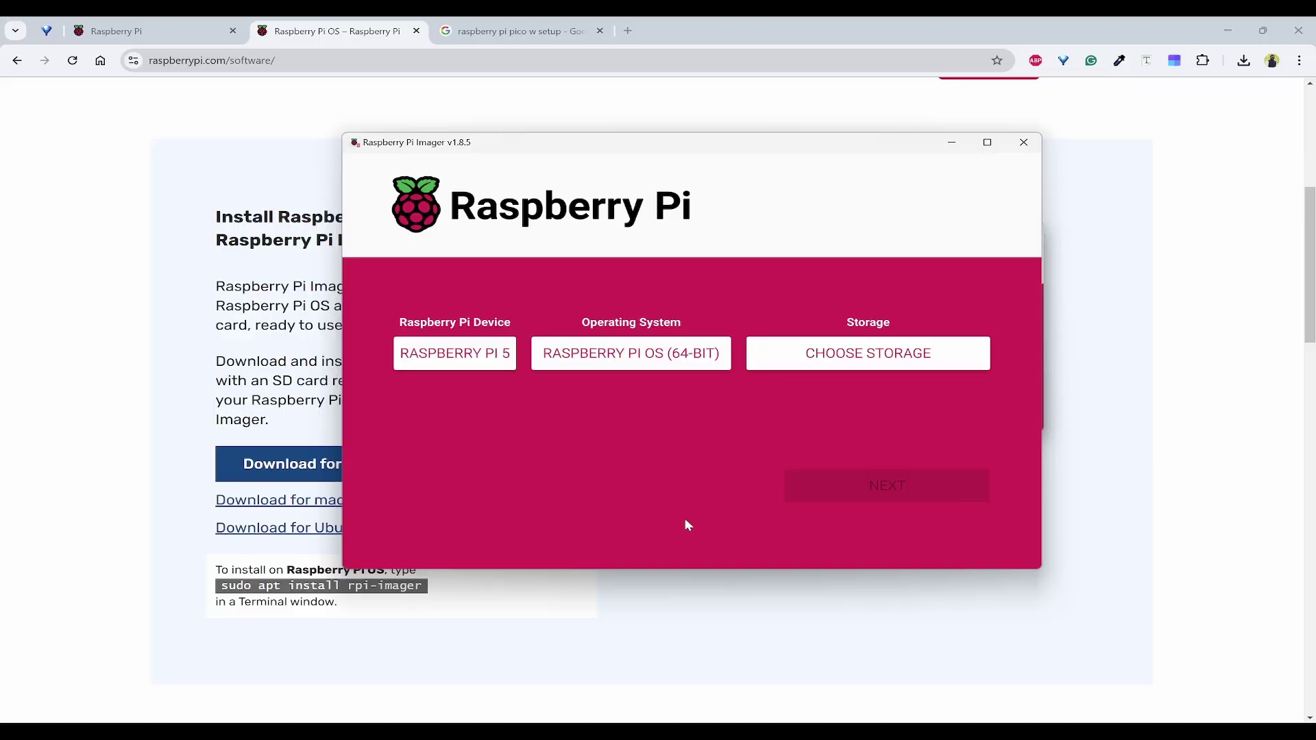
Search the web for 'putty' and open the putty.org page
click(590, 31)
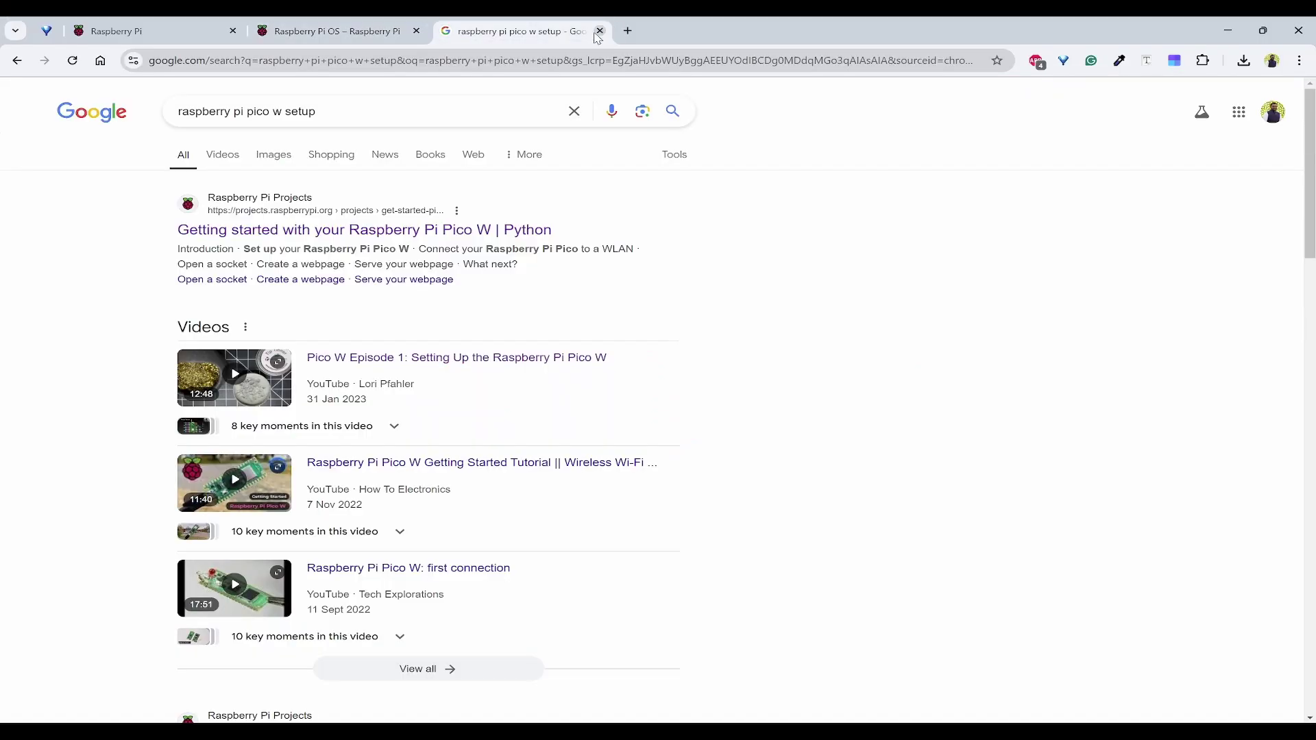
click(599, 31)
click(442, 31)
text(putty)
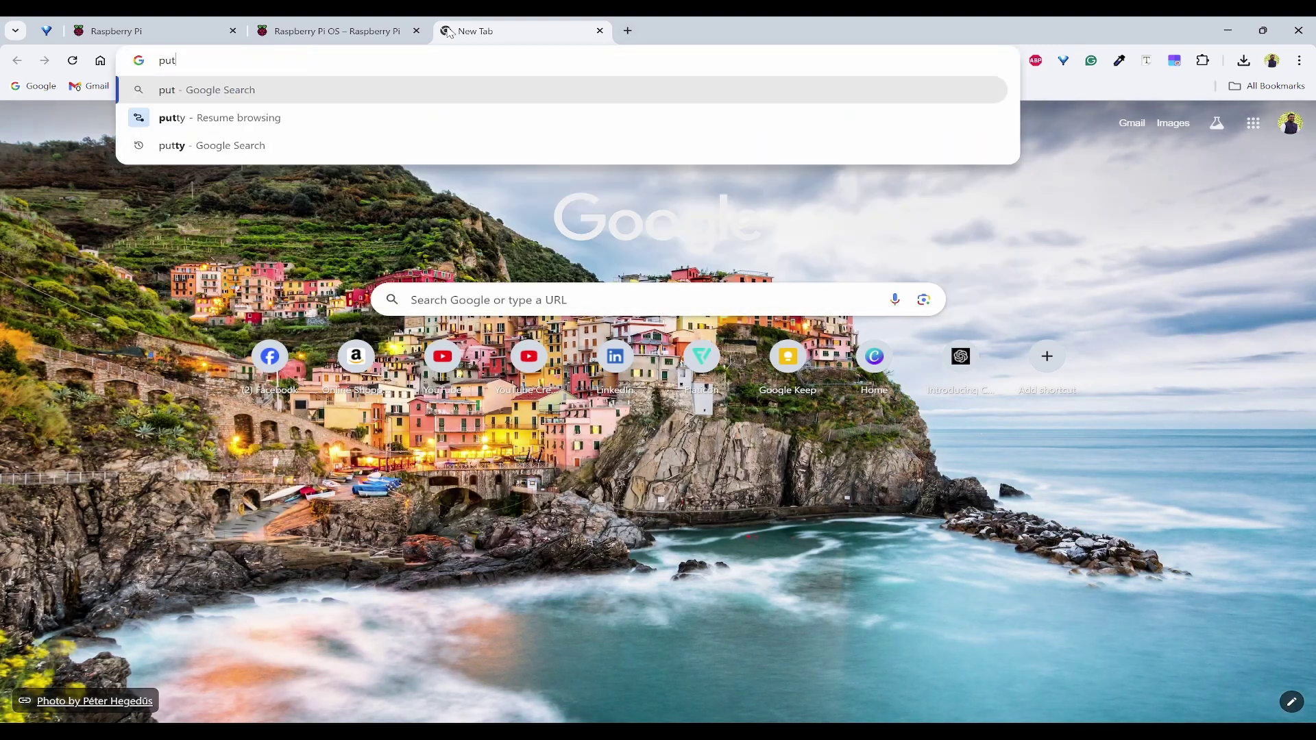
key(Return)
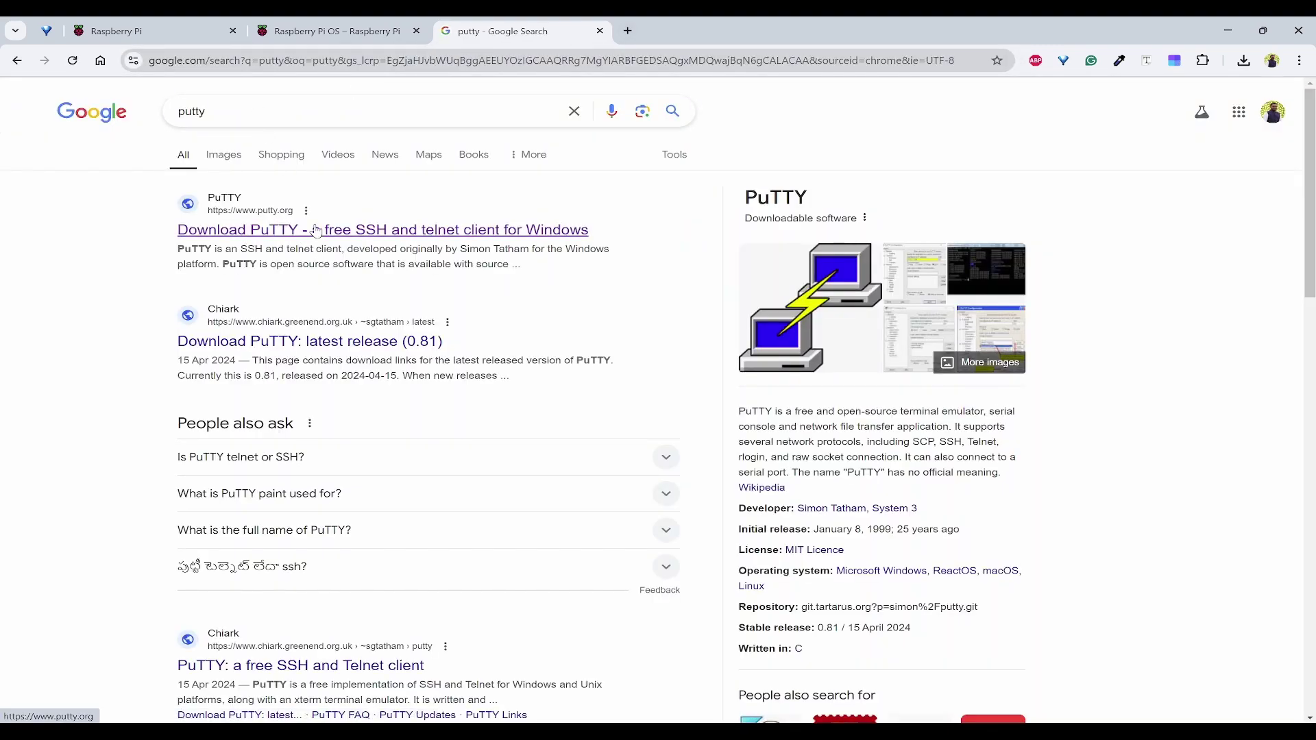
click(316, 229)
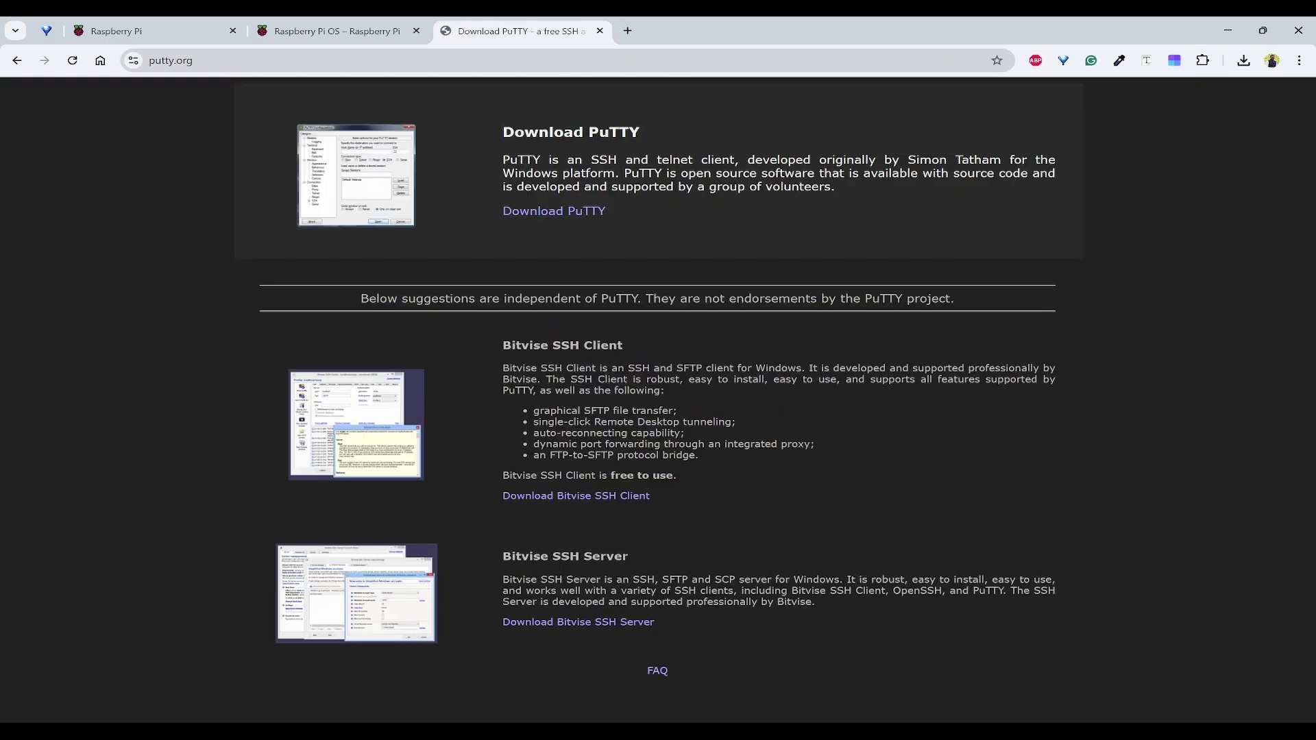
Launch the PuTTY app from the Start search with 'pu'
key(super)
text(pu)
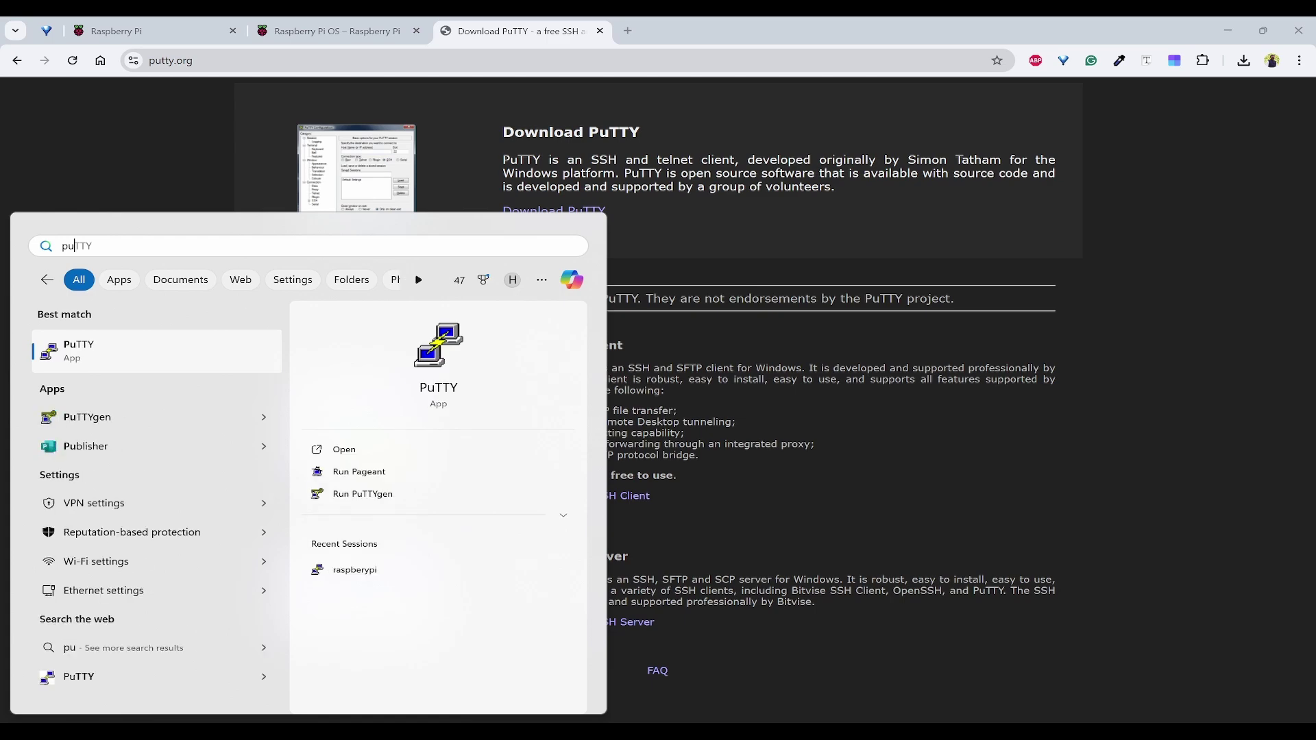
key(Return)
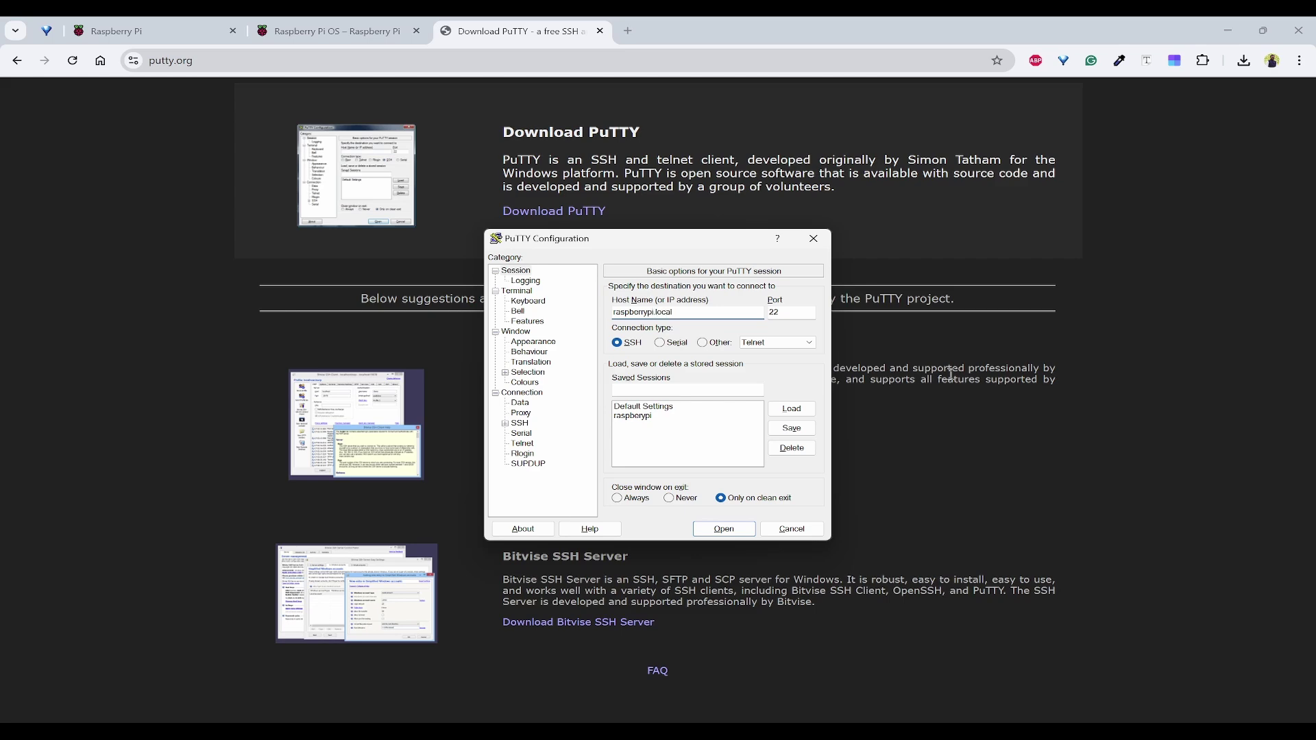
Try connecting to raspberrypi.local, dismiss the host-not-found error, and relaunch PuTTY
click(724, 529)
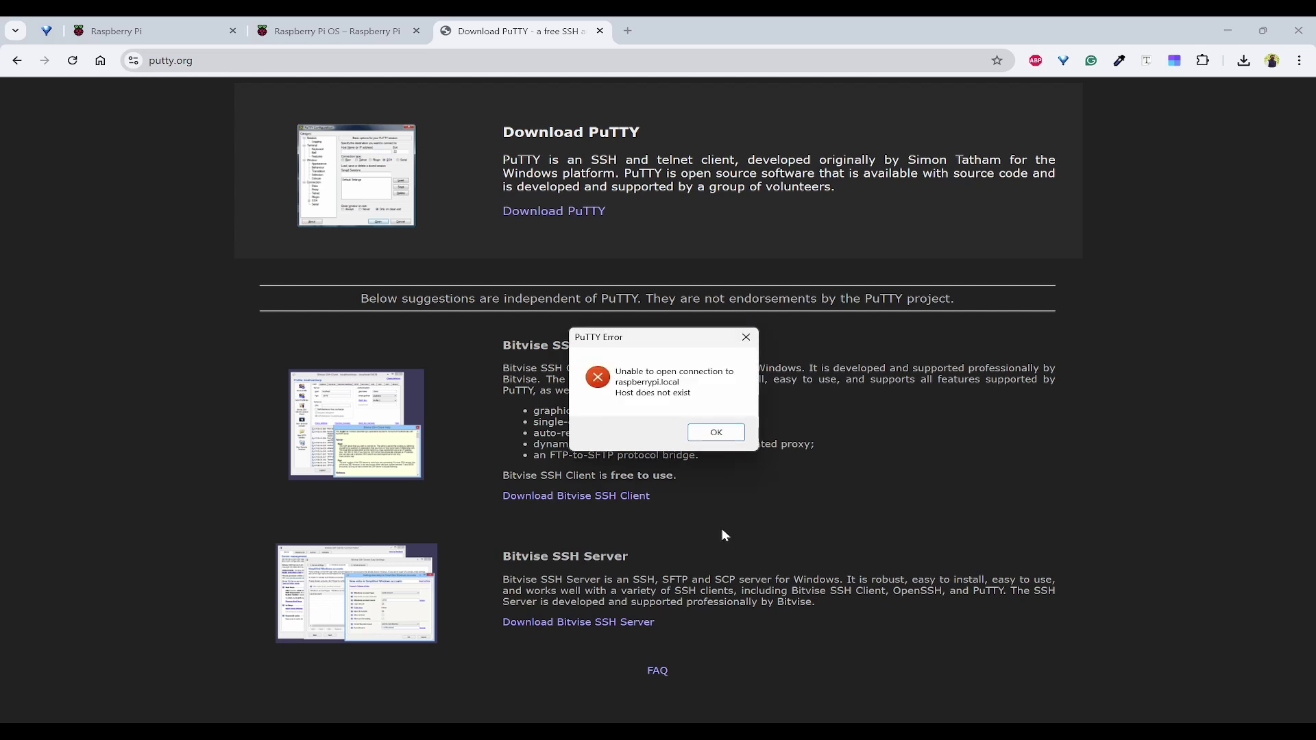
click(716, 433)
key(super)
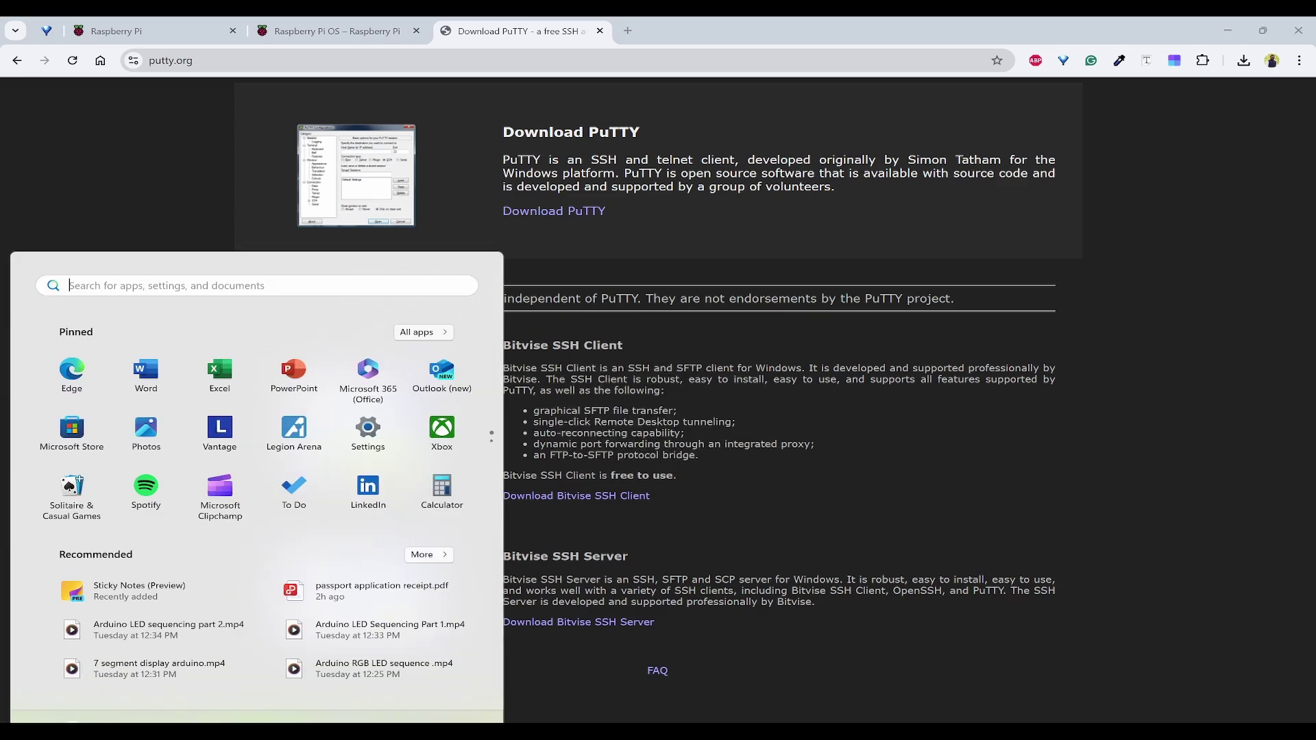
text(putt)
key(Return)
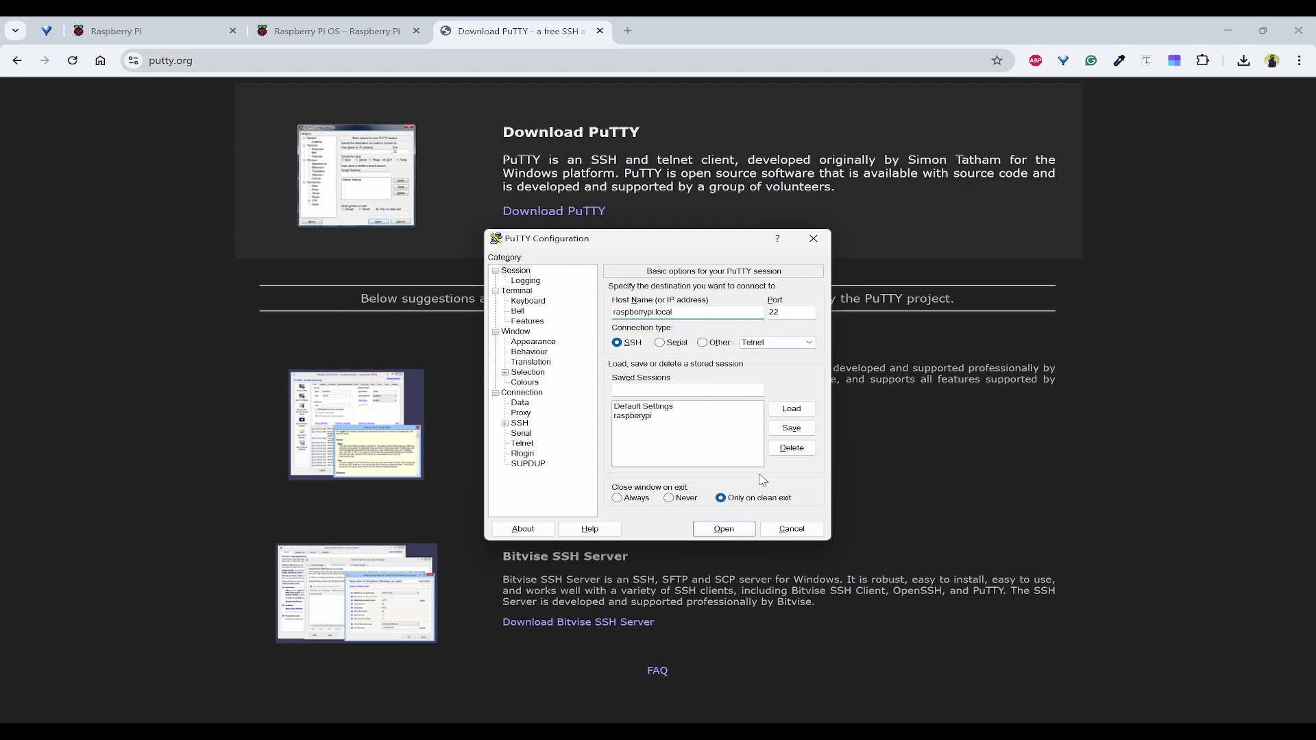
Connect to raspberrypi.local again and accept the Pi's new host key
click(724, 529)
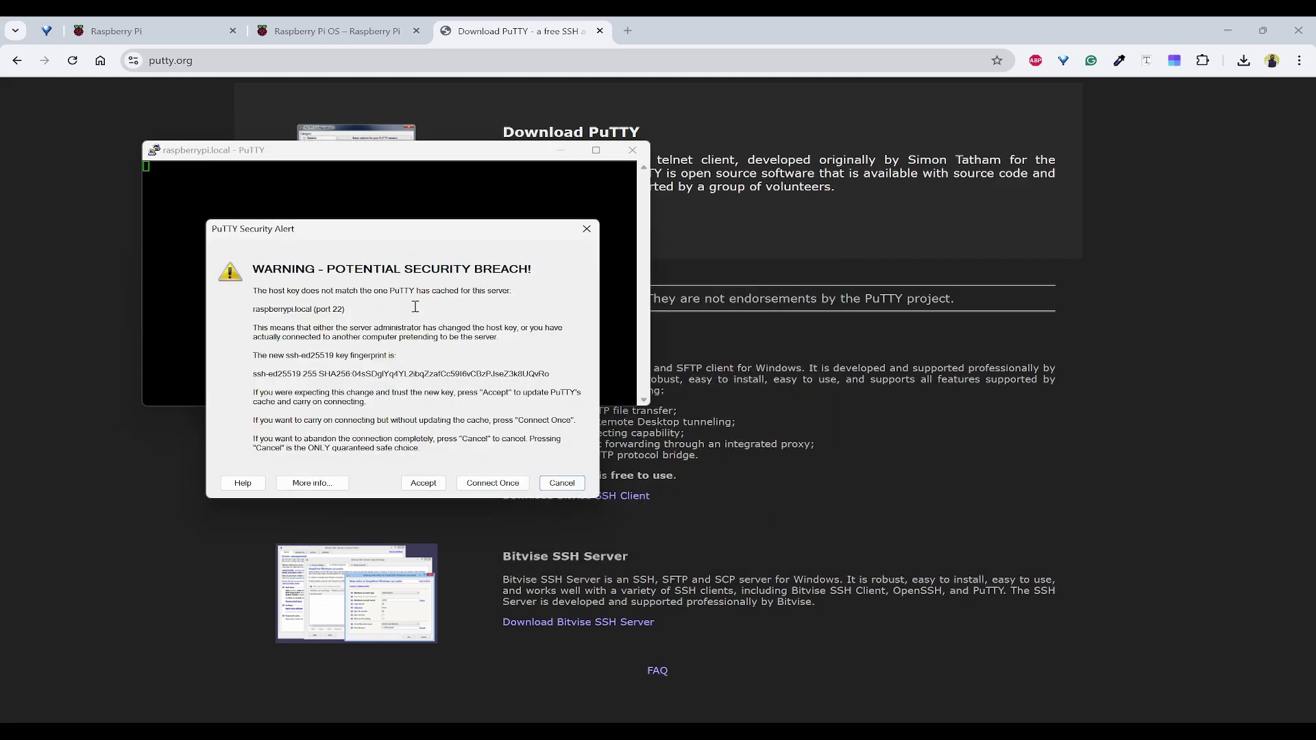
click(423, 483)
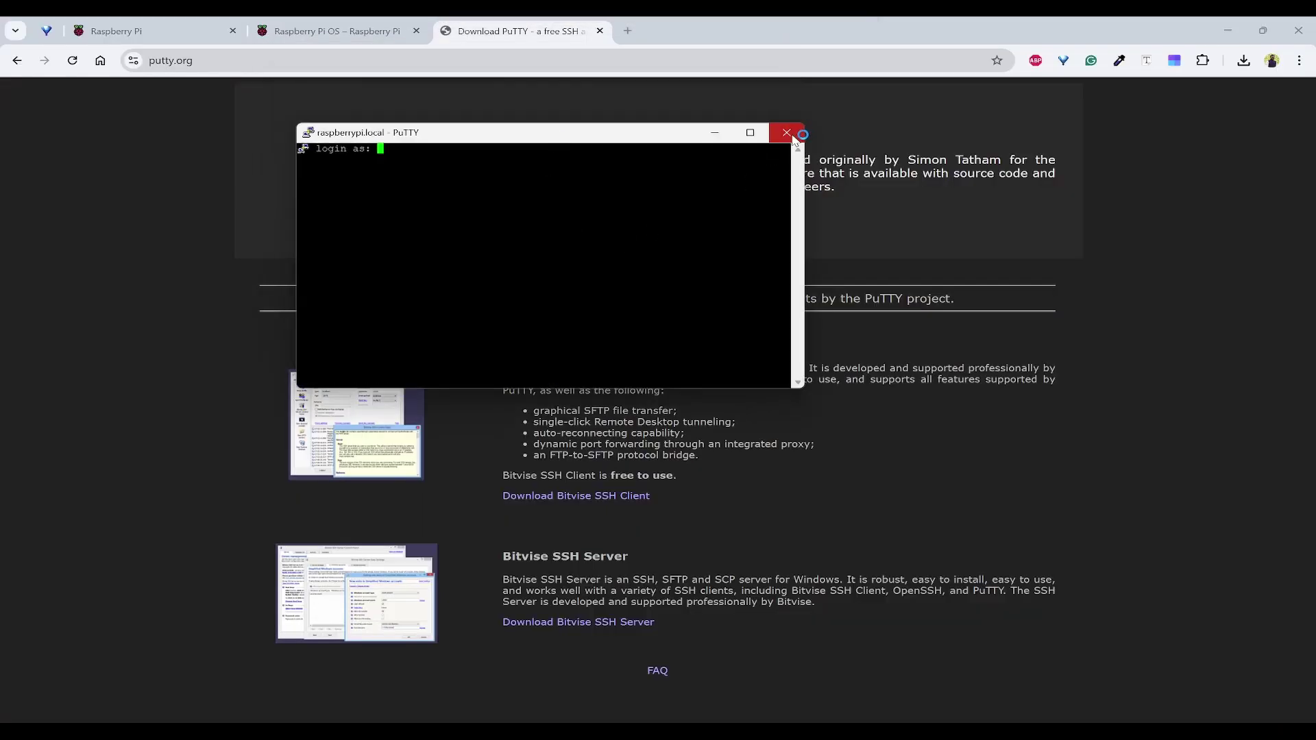
triple_click(547, 178)
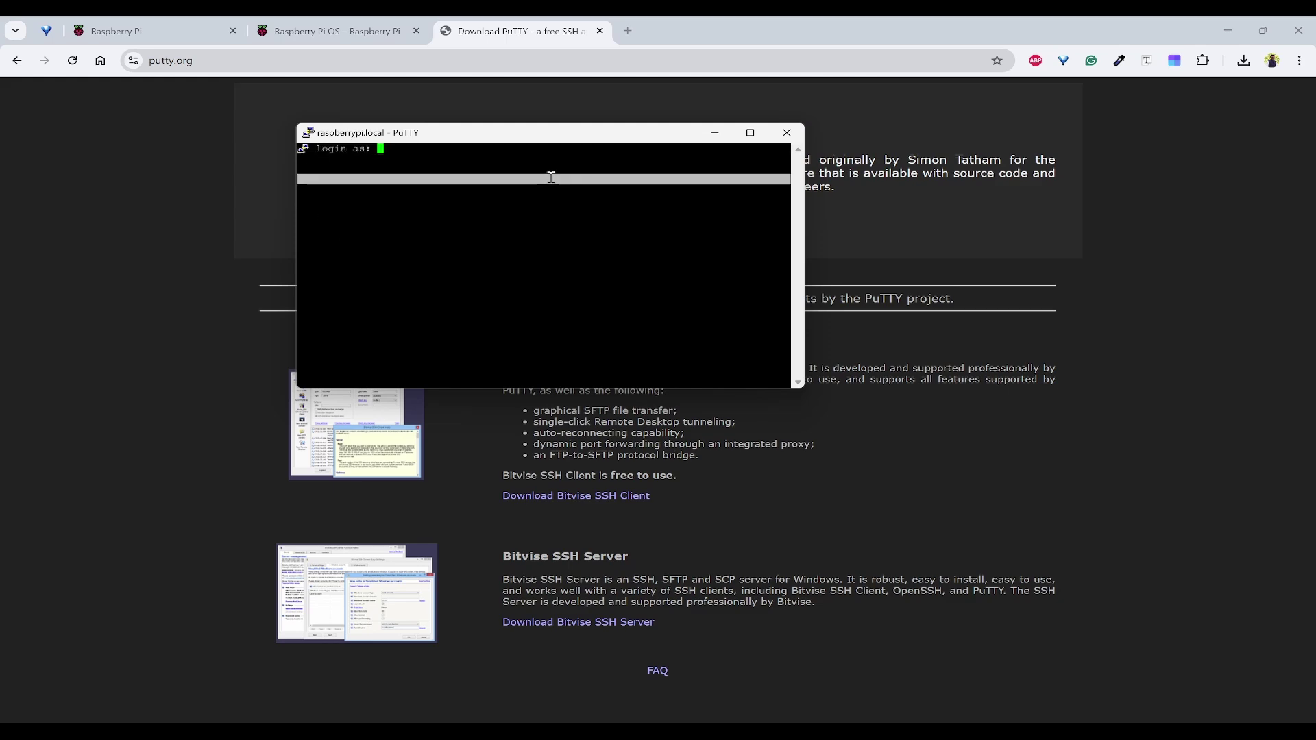
End the current PuTTY session and relaunch PuTTY
click(786, 133)
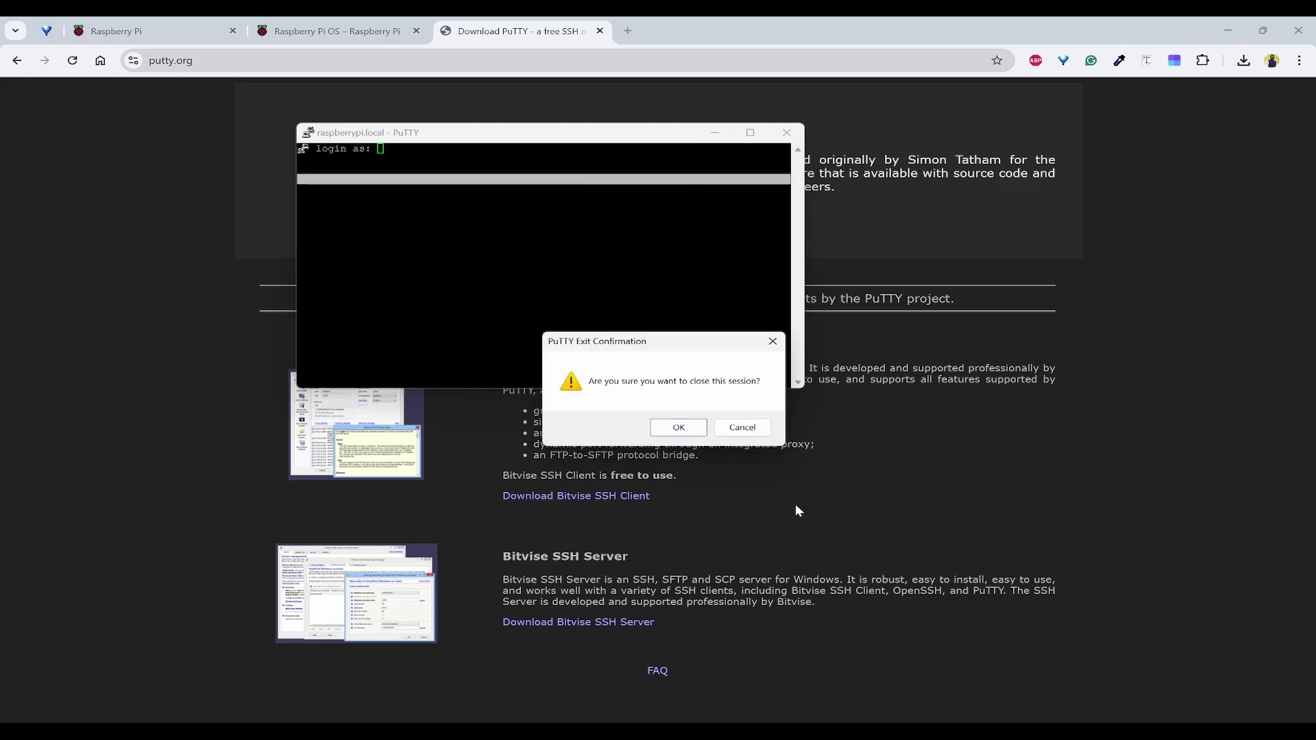
click(679, 426)
key(super)
text(putty)
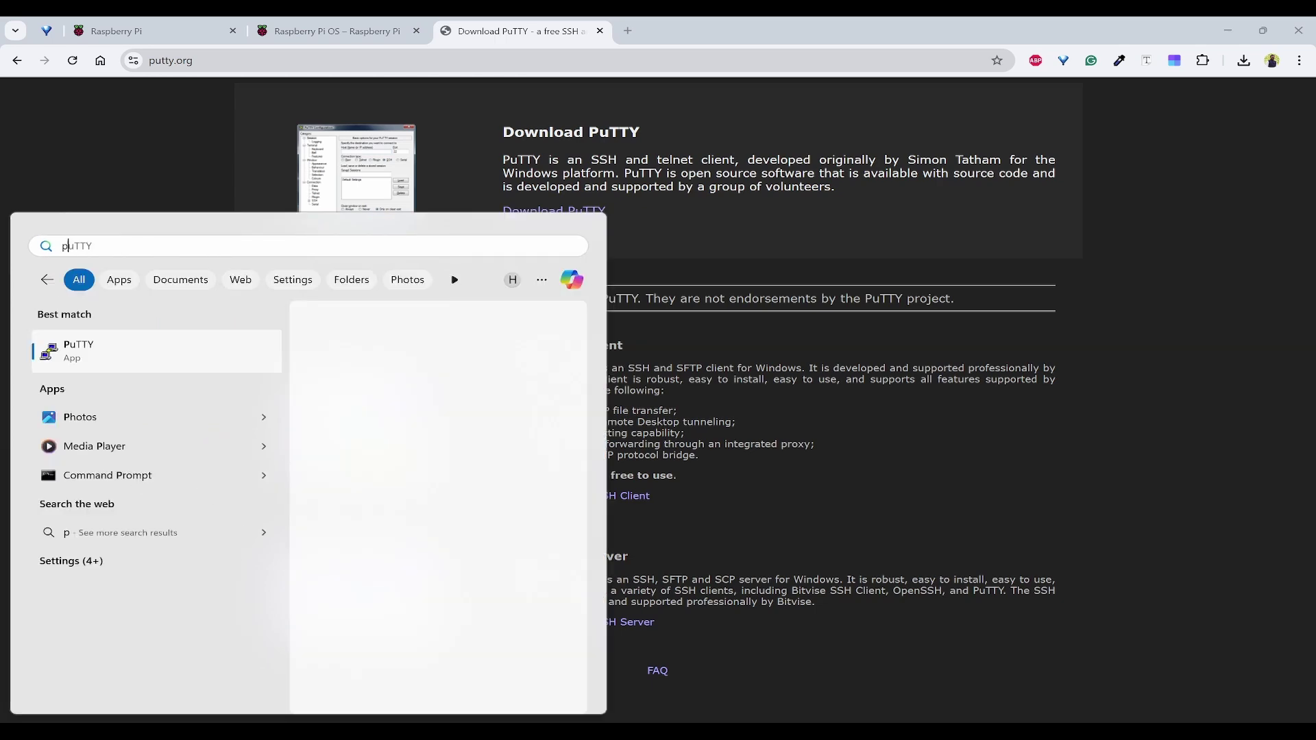
key(Return)
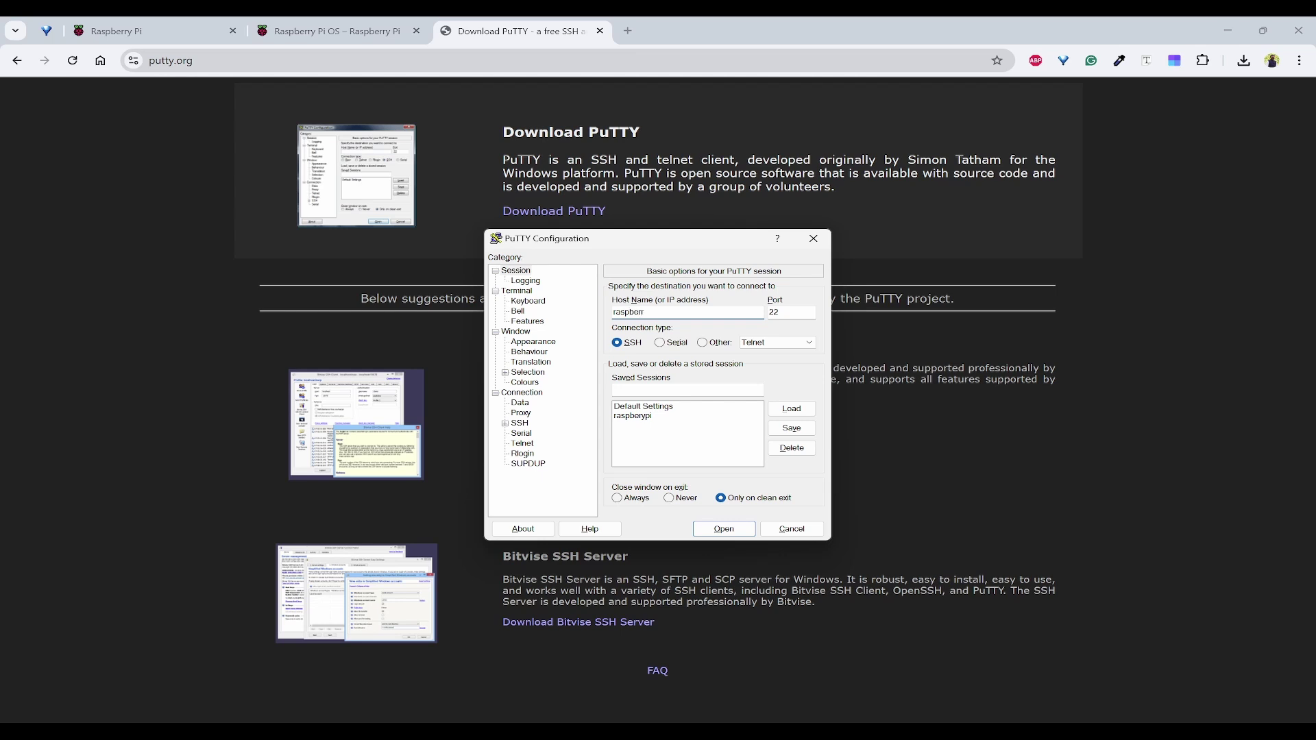
Enable 'Change font size only when maximised', open the session maximised, and log in as pi
click(517, 331)
click(649, 359)
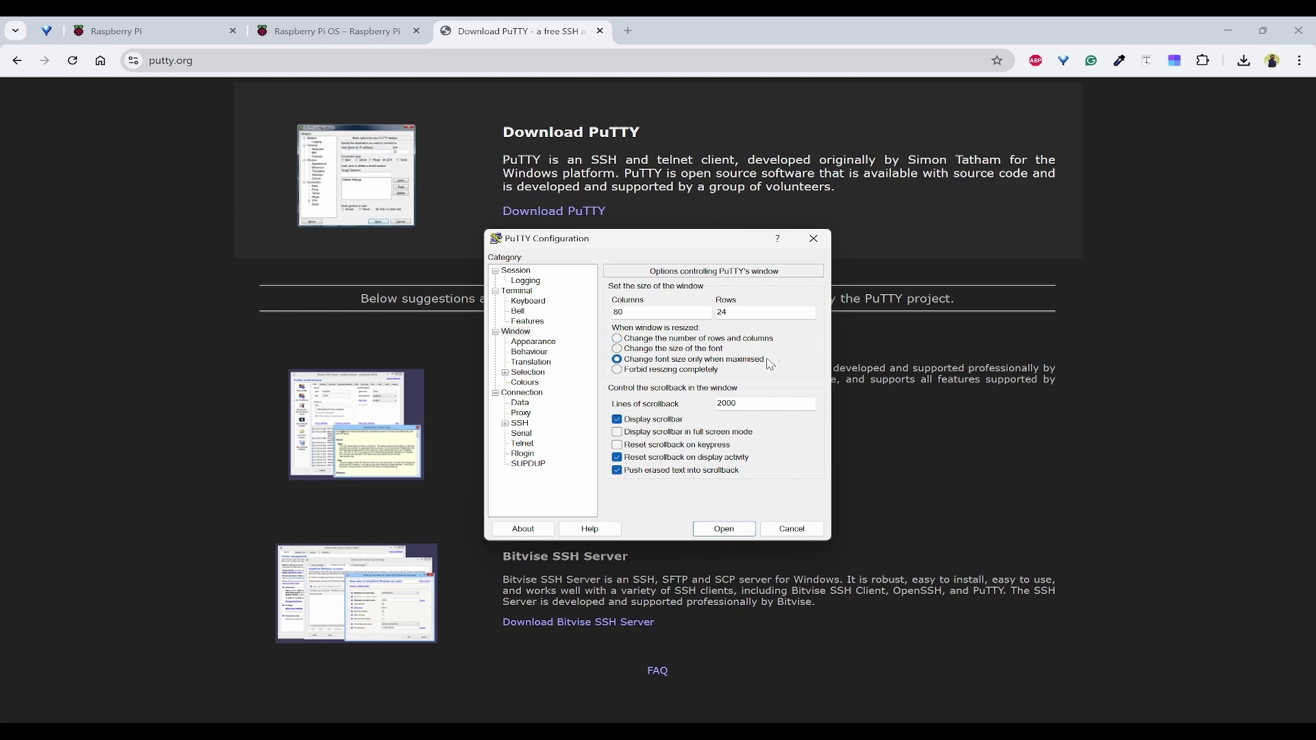
click(724, 529)
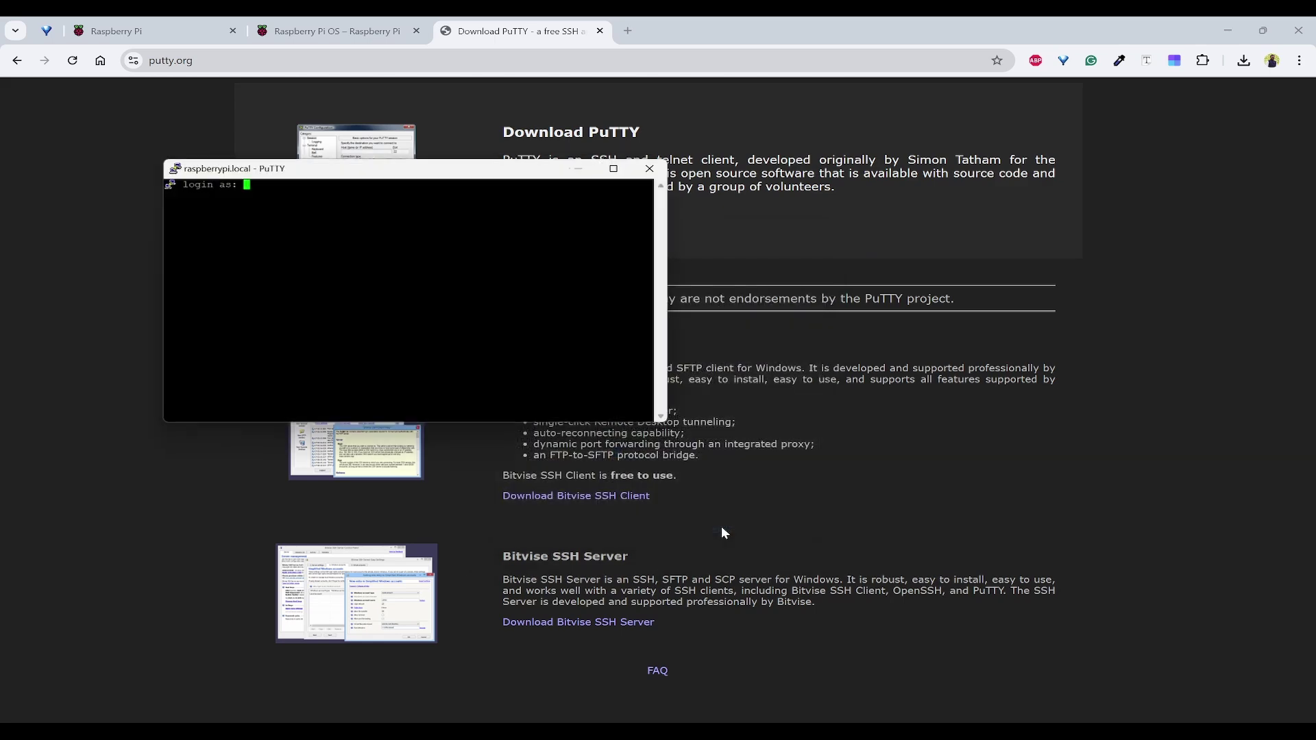
click(615, 168)
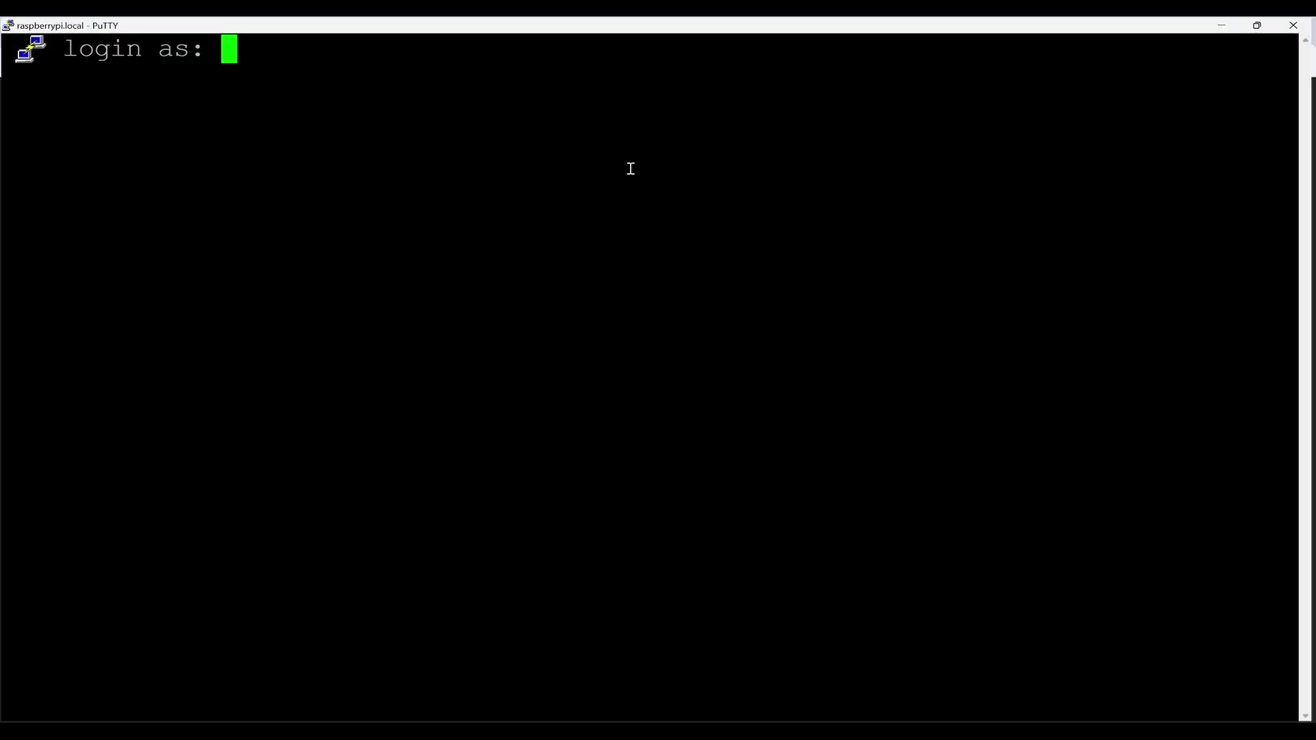
text(pi)
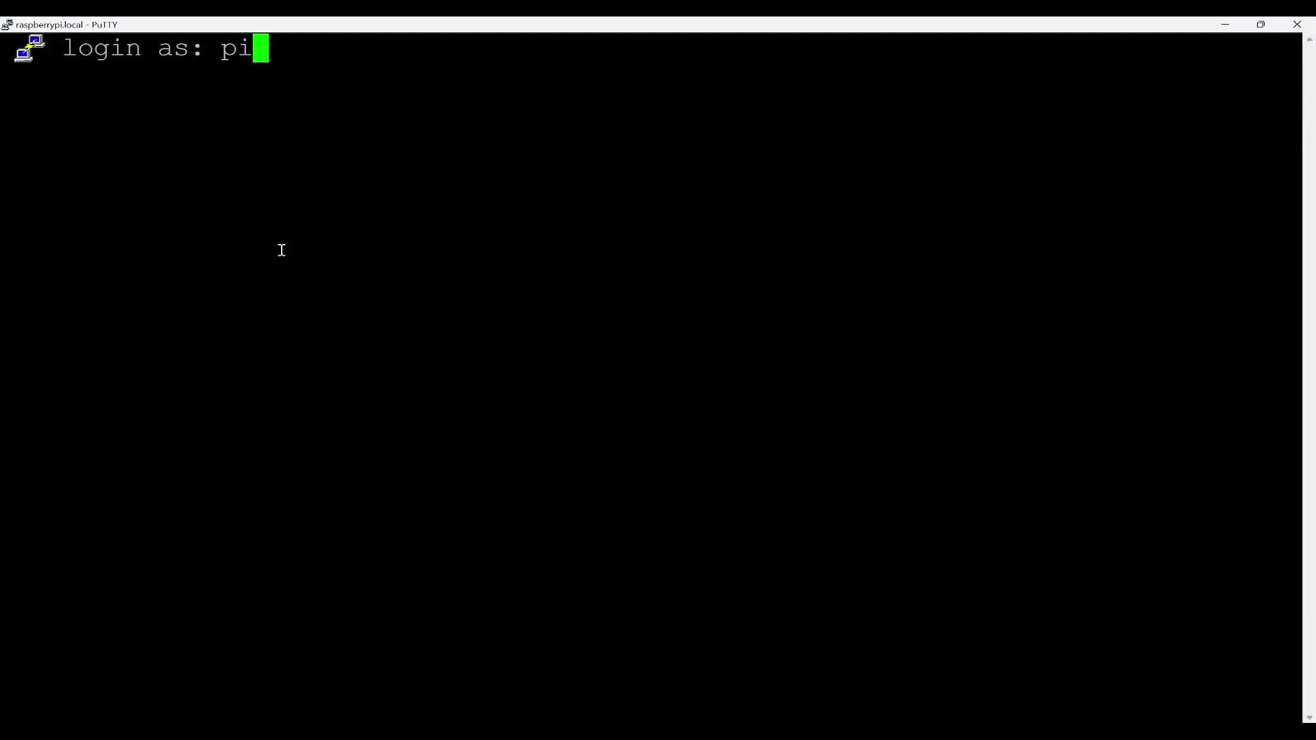
key(Return)
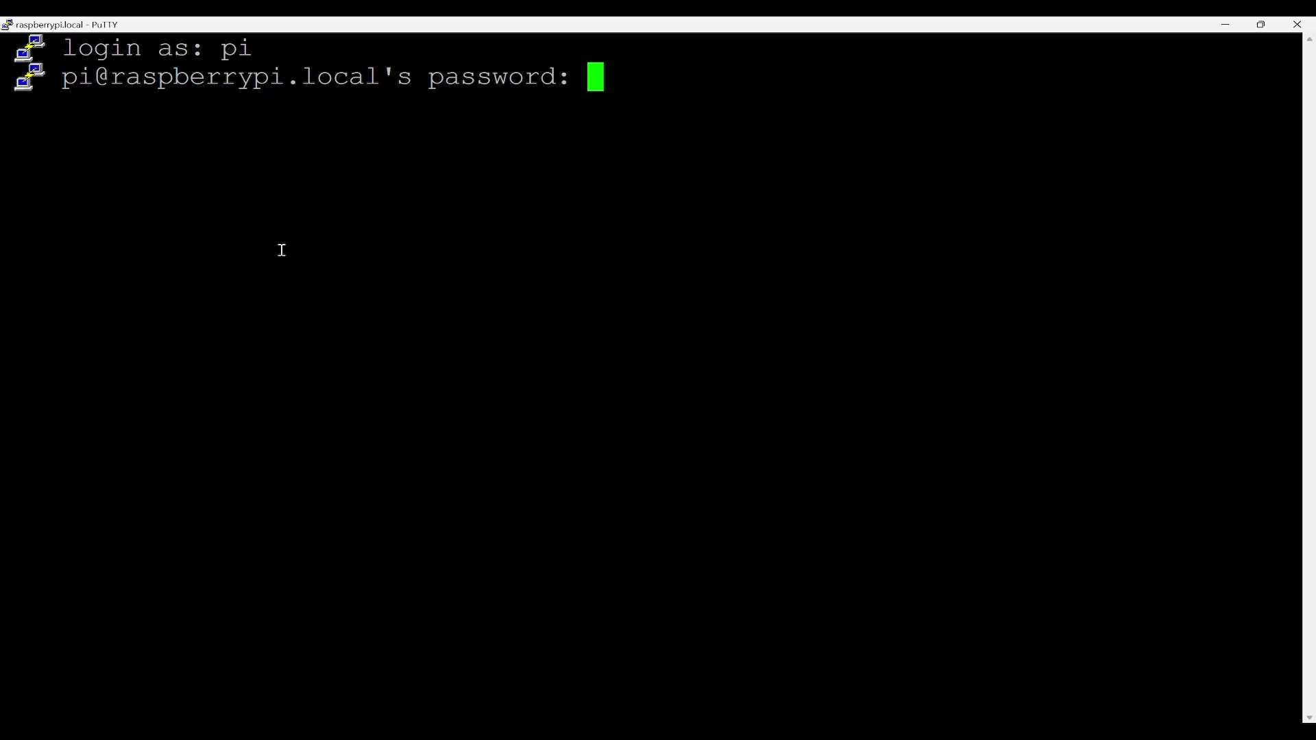
key(Return)
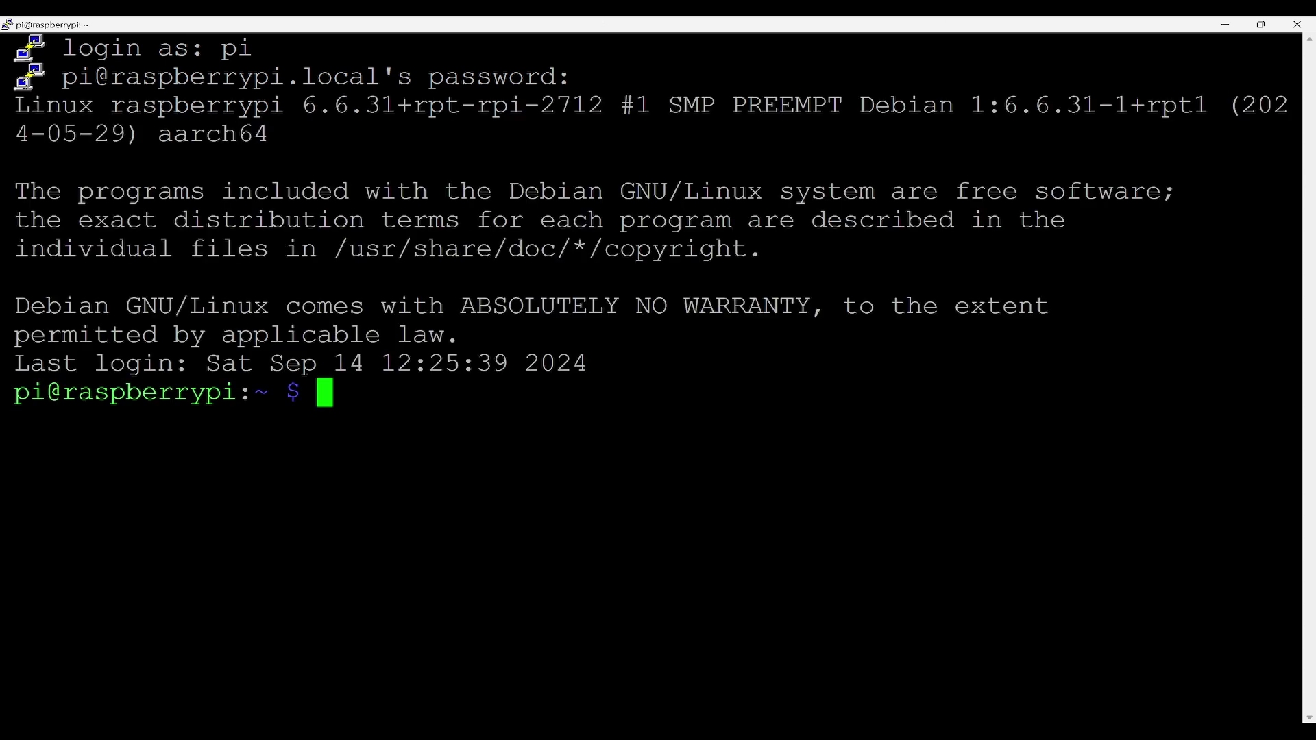
Highlight the login banner and last-login text, then run cat /etc/os-release
drag(15, 68, 751, 389)
click(750, 389)
drag(588, 362, 130, 366)
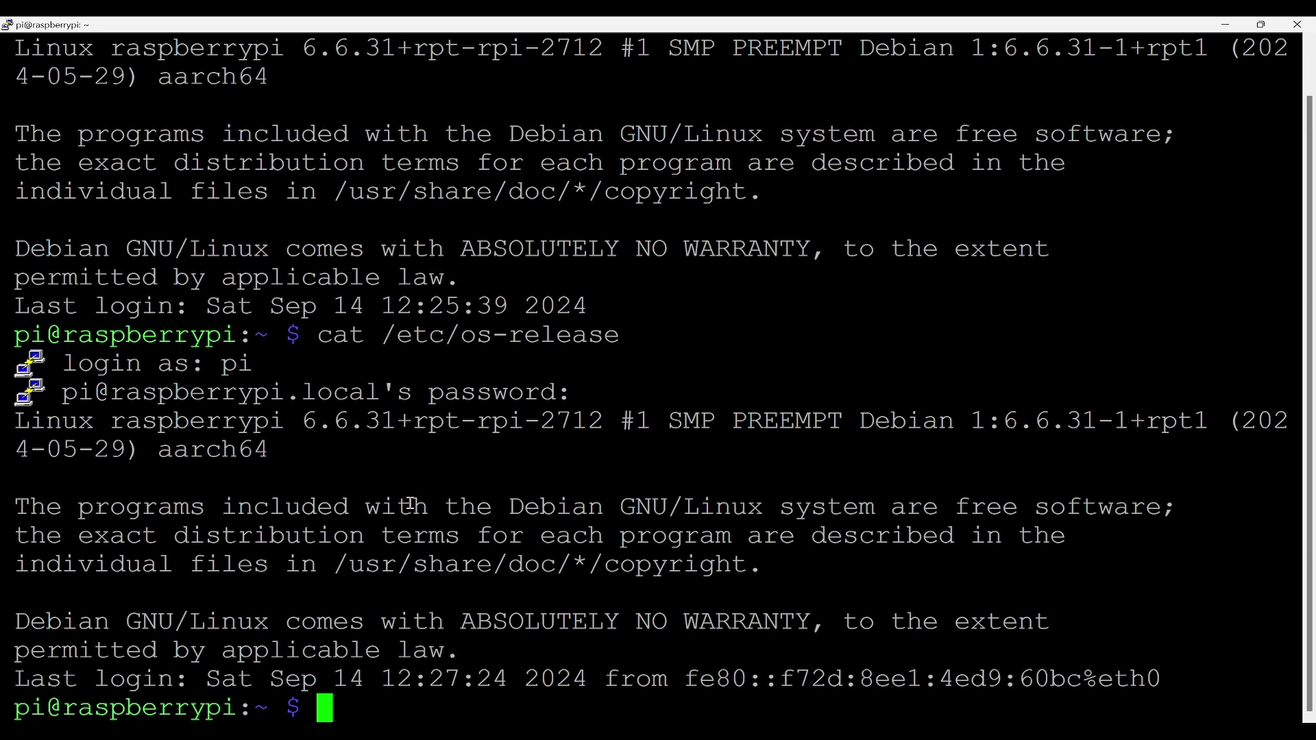
text(cat /etc/)
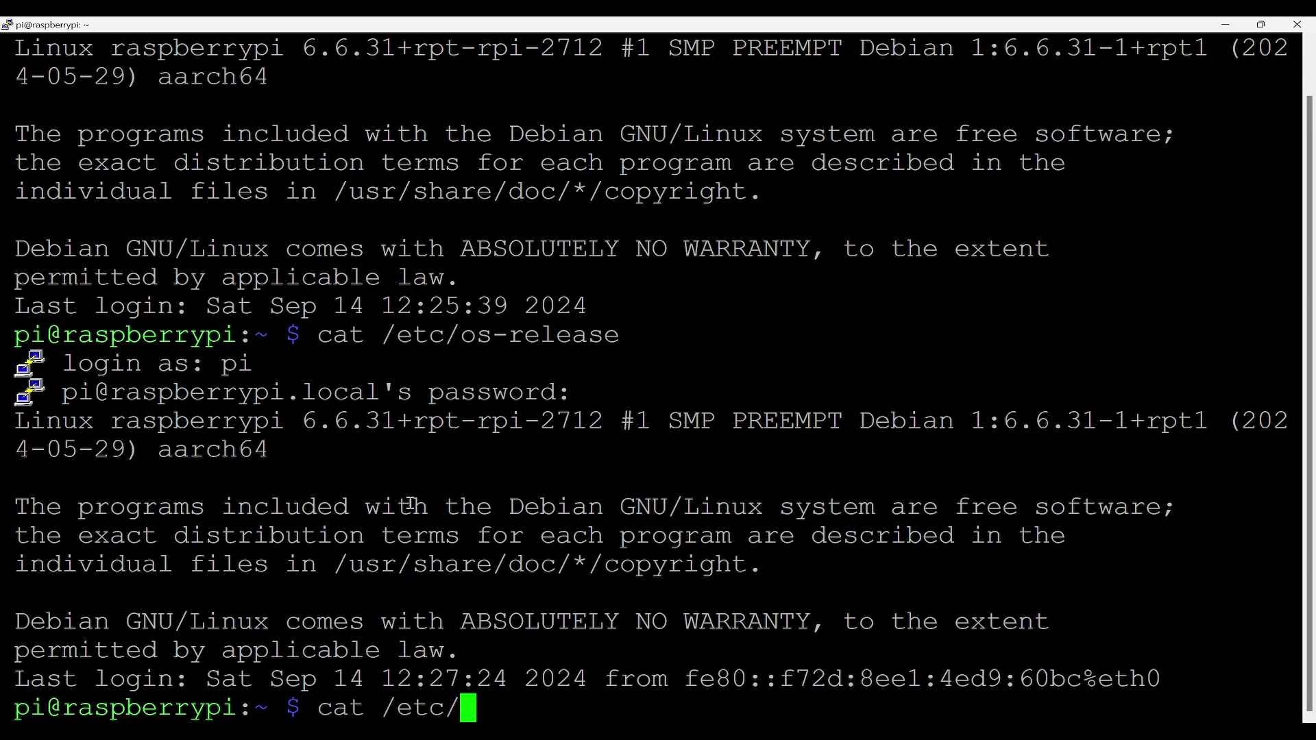
text(os-release)
key(Return)
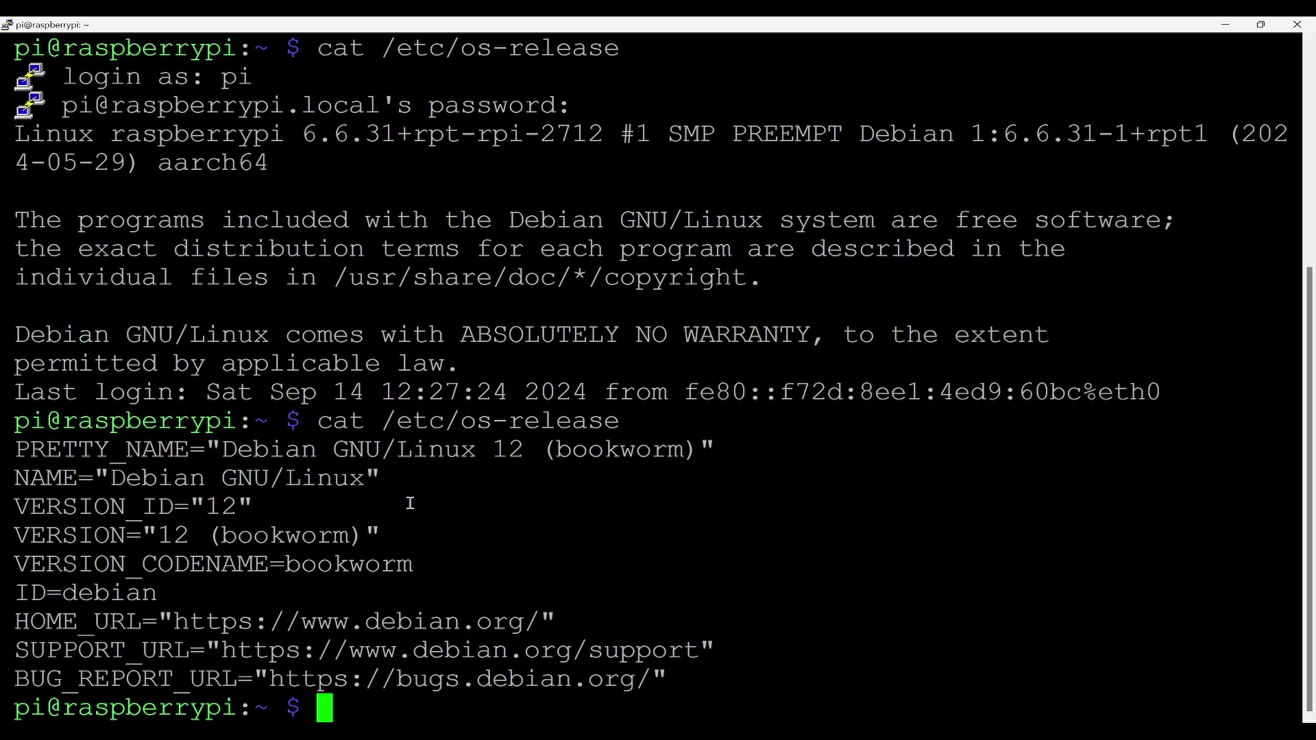
Highlight Debian, the VERSION="12 (bookworm)" line, and the aarch64 kernel details in the output
double_click(148, 478)
triple_click(221, 508)
click(220, 508)
triple_click(280, 534)
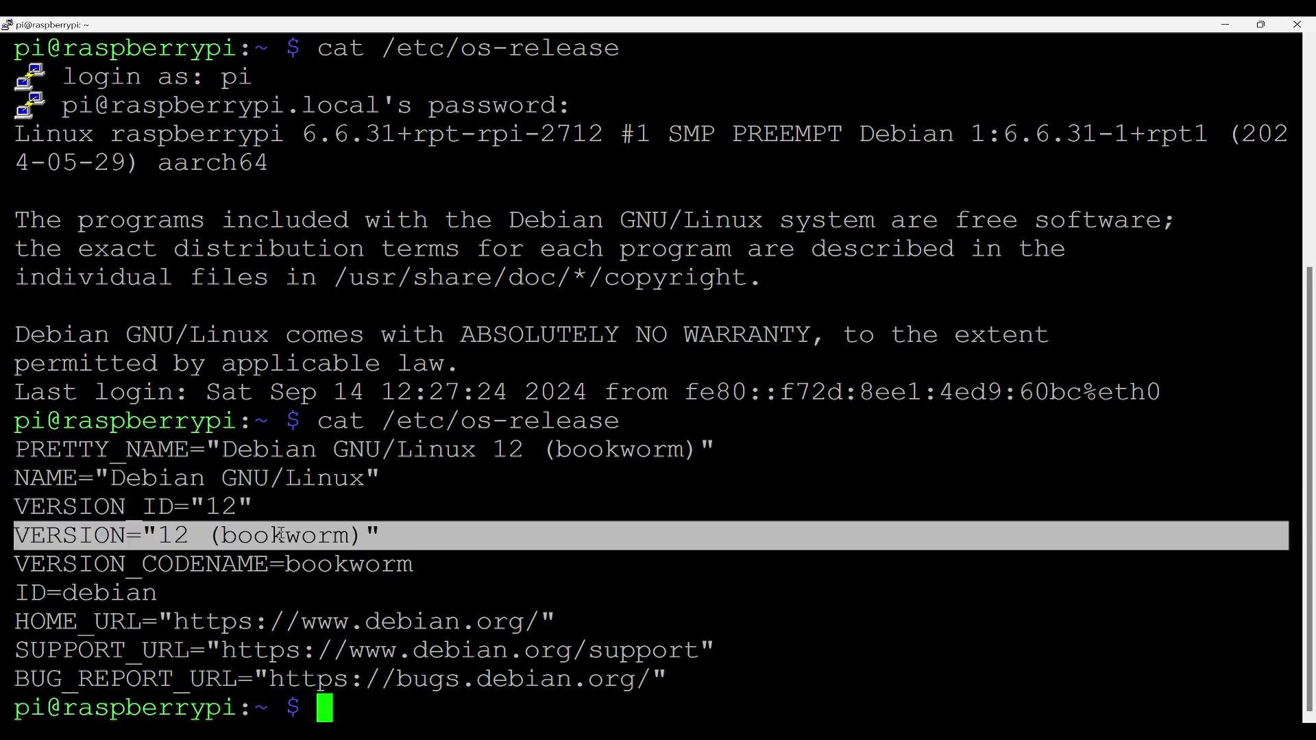
click(294, 595)
drag(21, 130, 651, 137)
click(329, 150)
drag(891, 134, 933, 187)
click(231, 170)
triple_click(230, 171)
click(319, 173)
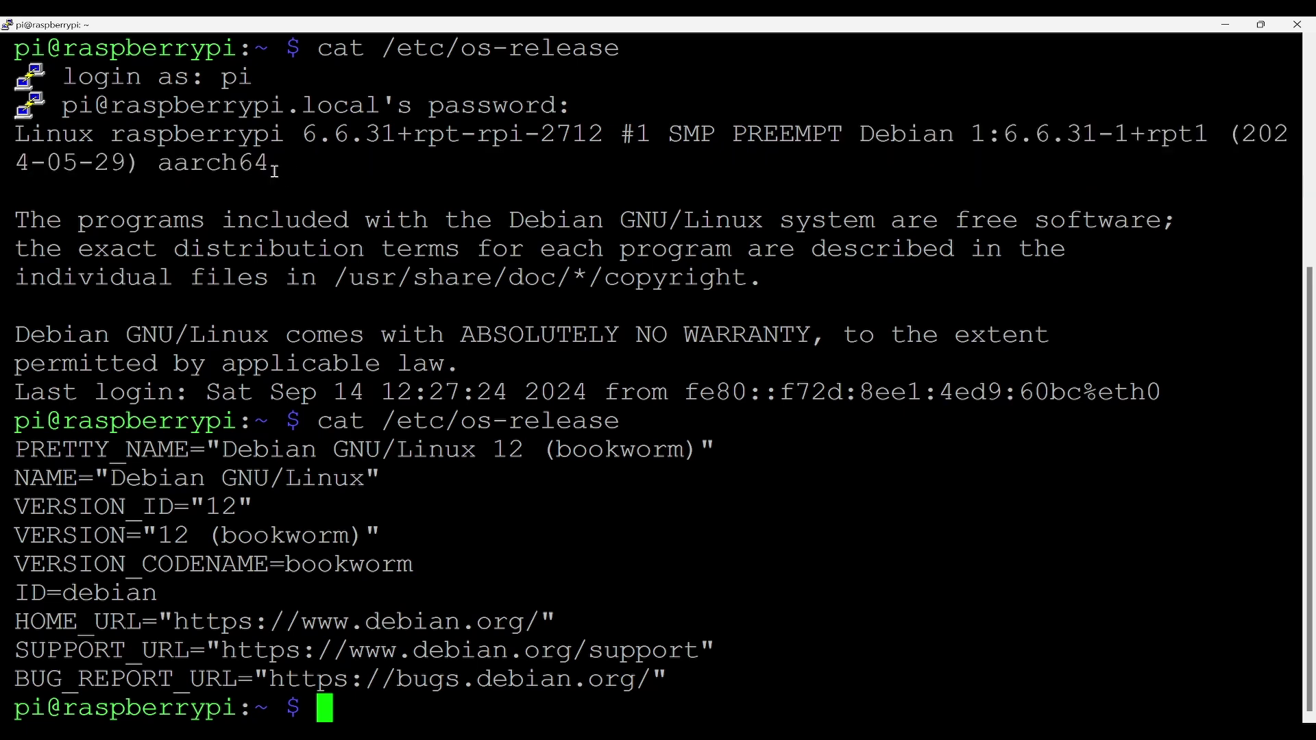
triple_click(233, 170)
click(304, 200)
Run vncserver and copy the vncserver-x11-serviced service-mode start command from its output
text(vncse)
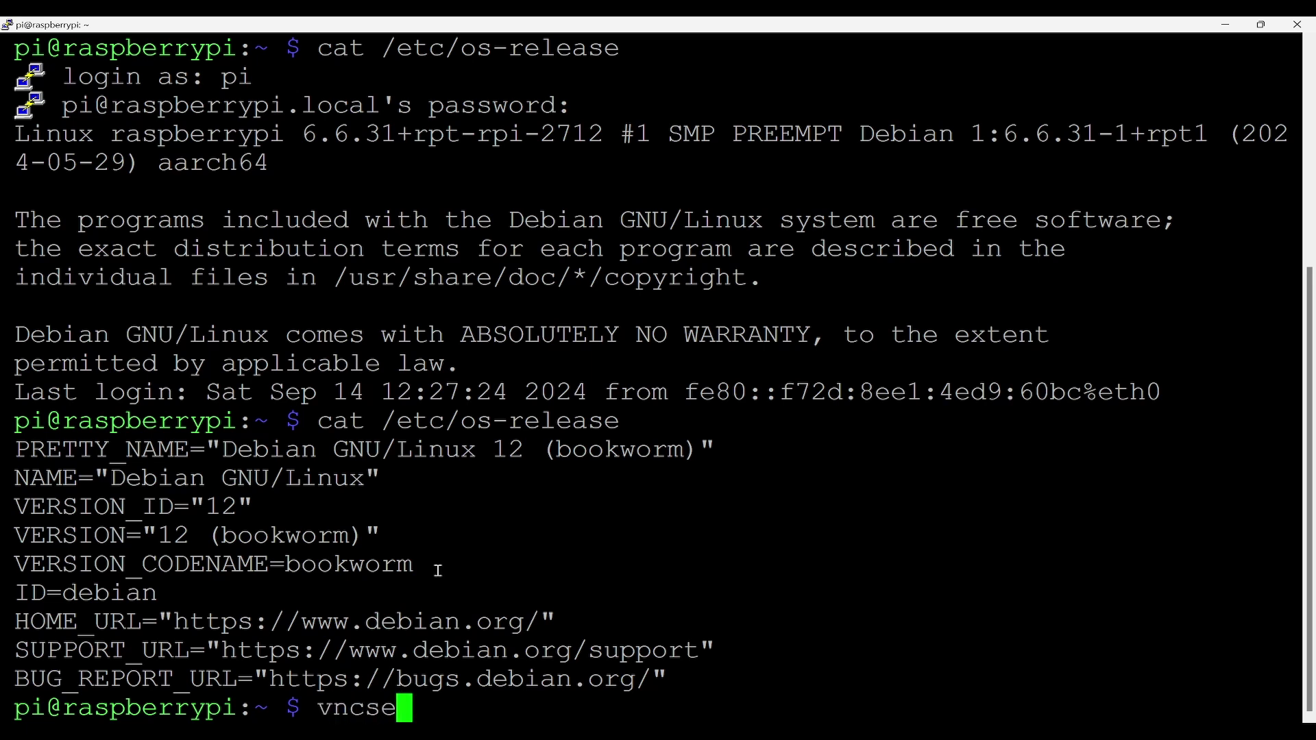
text(rver)
key(Return)
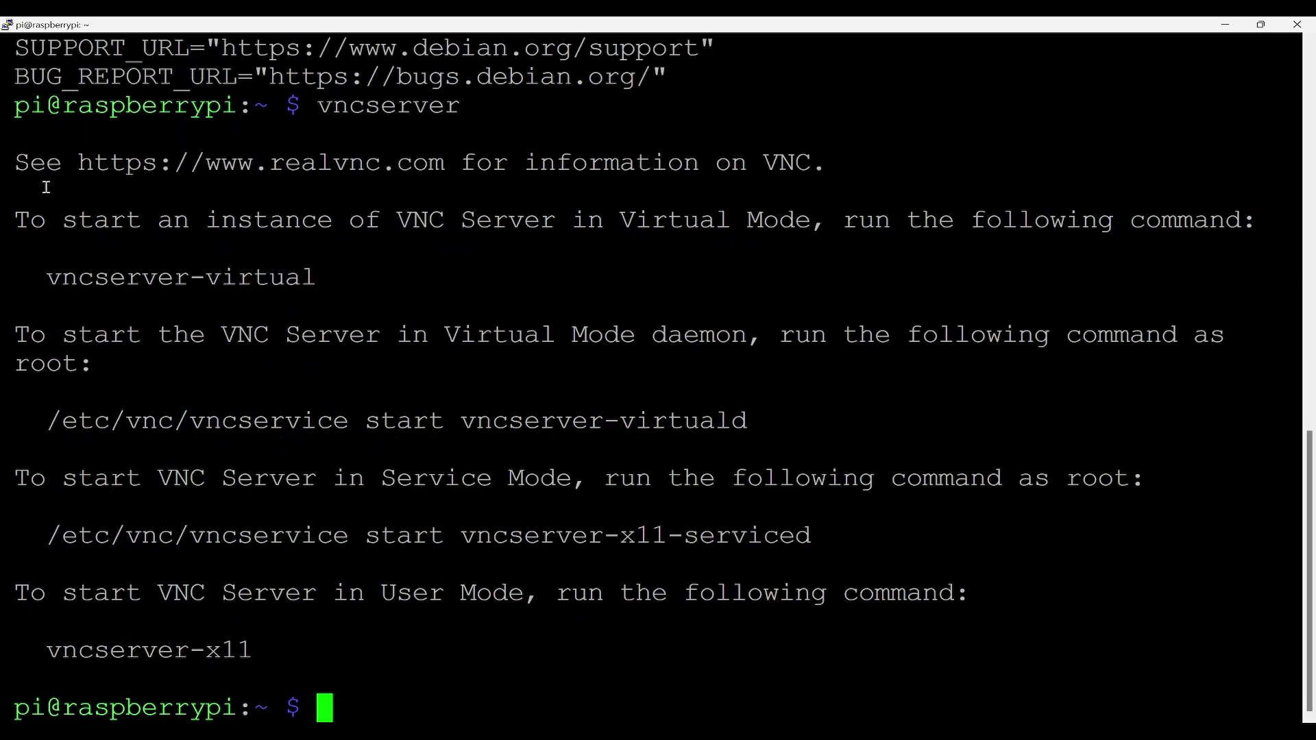
drag(30, 166, 376, 622)
click(377, 662)
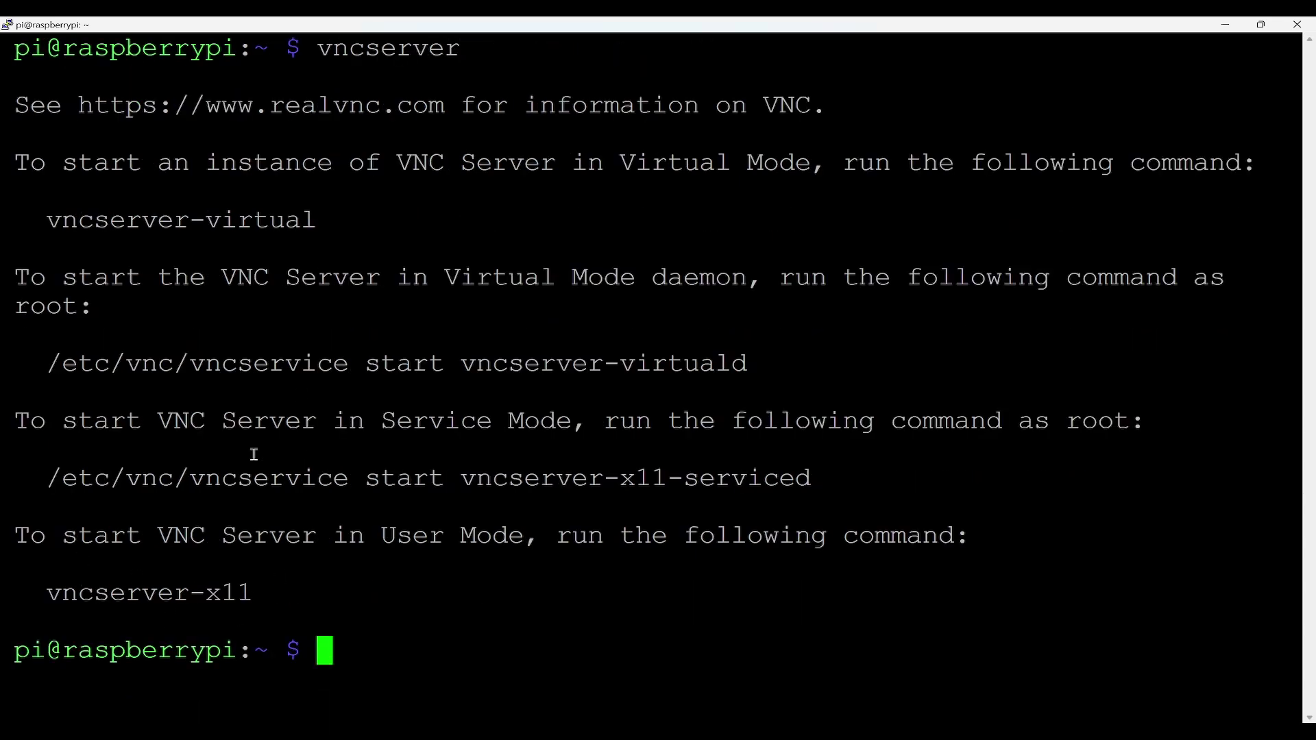
drag(55, 480, 799, 482)
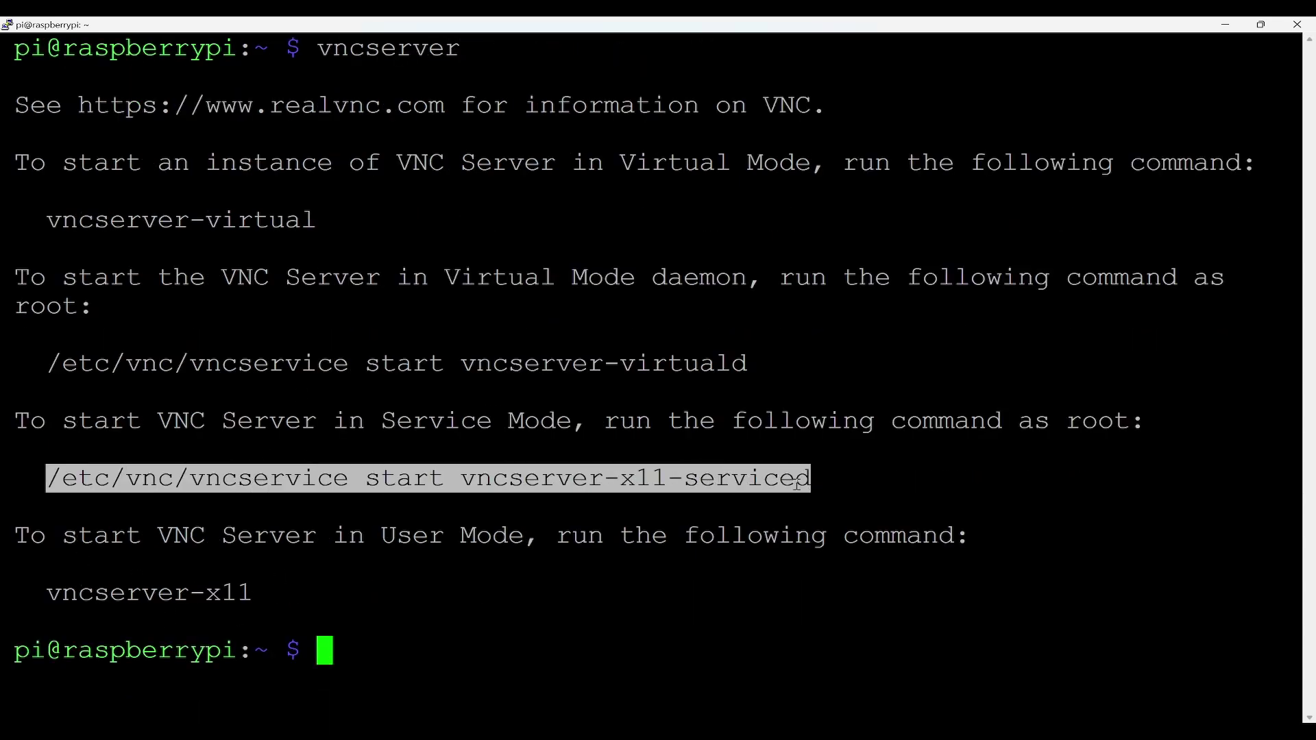
Paste and run the service start command, entering the pi password at all three authentication prompts
right_click(514, 607)
key(Return)
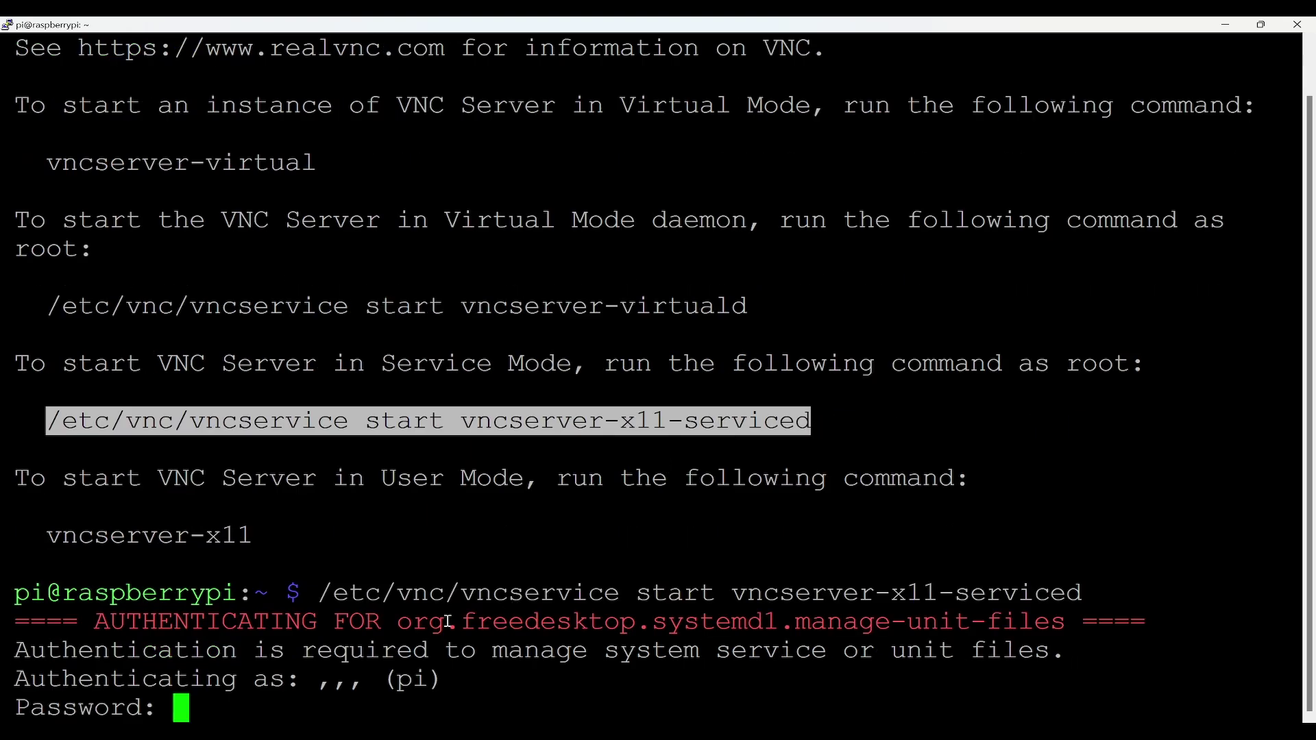
key(Return)
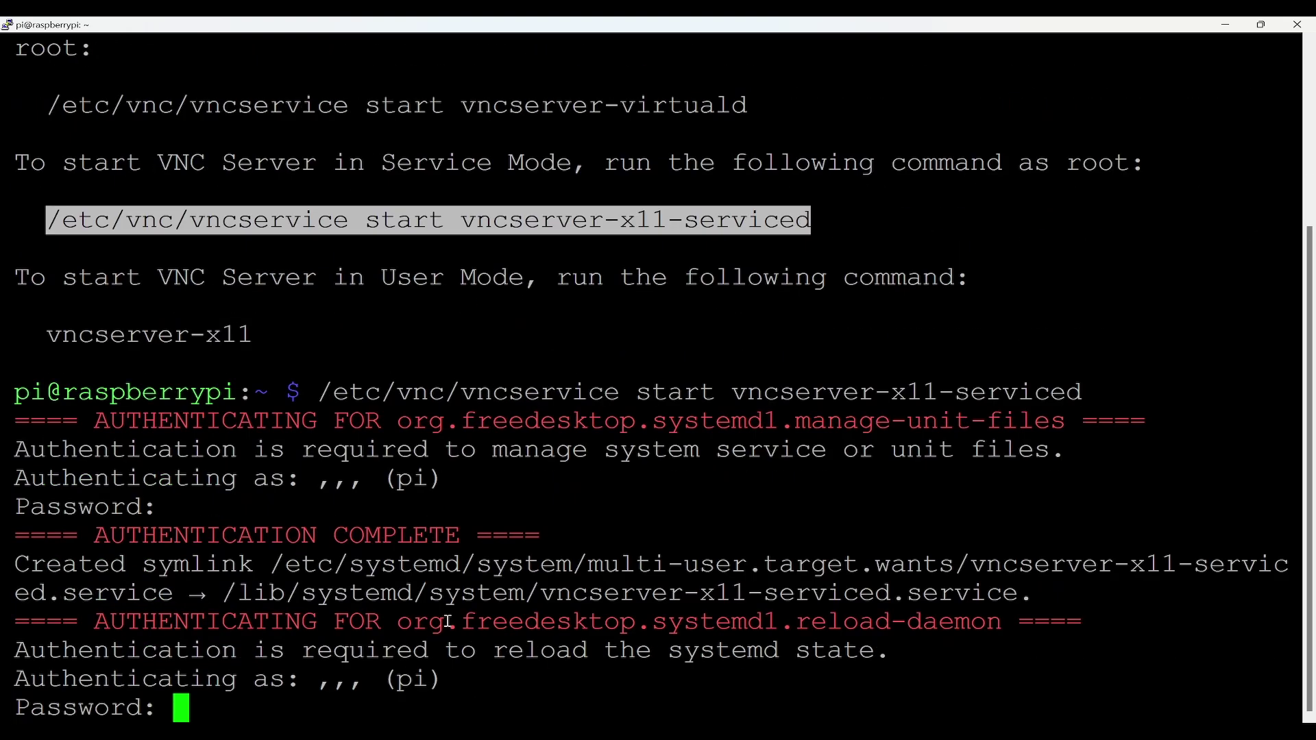
key(Return)
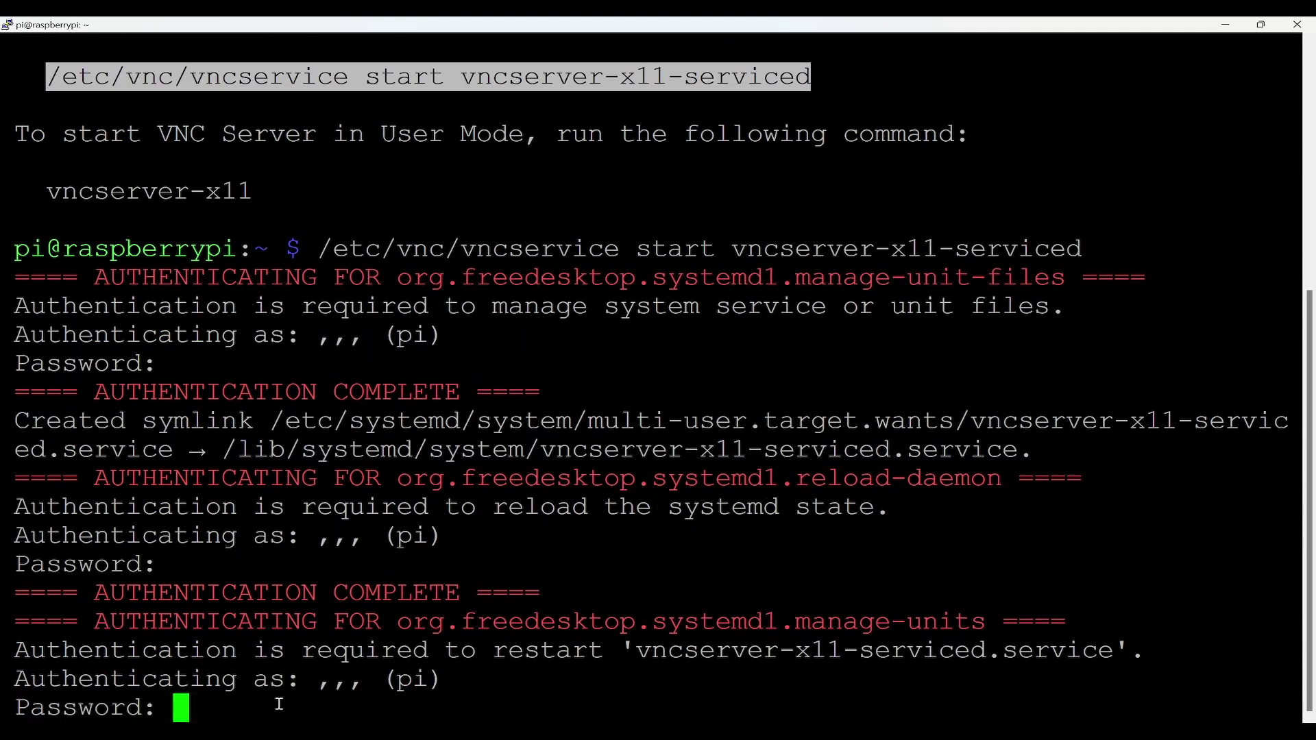
key(Return)
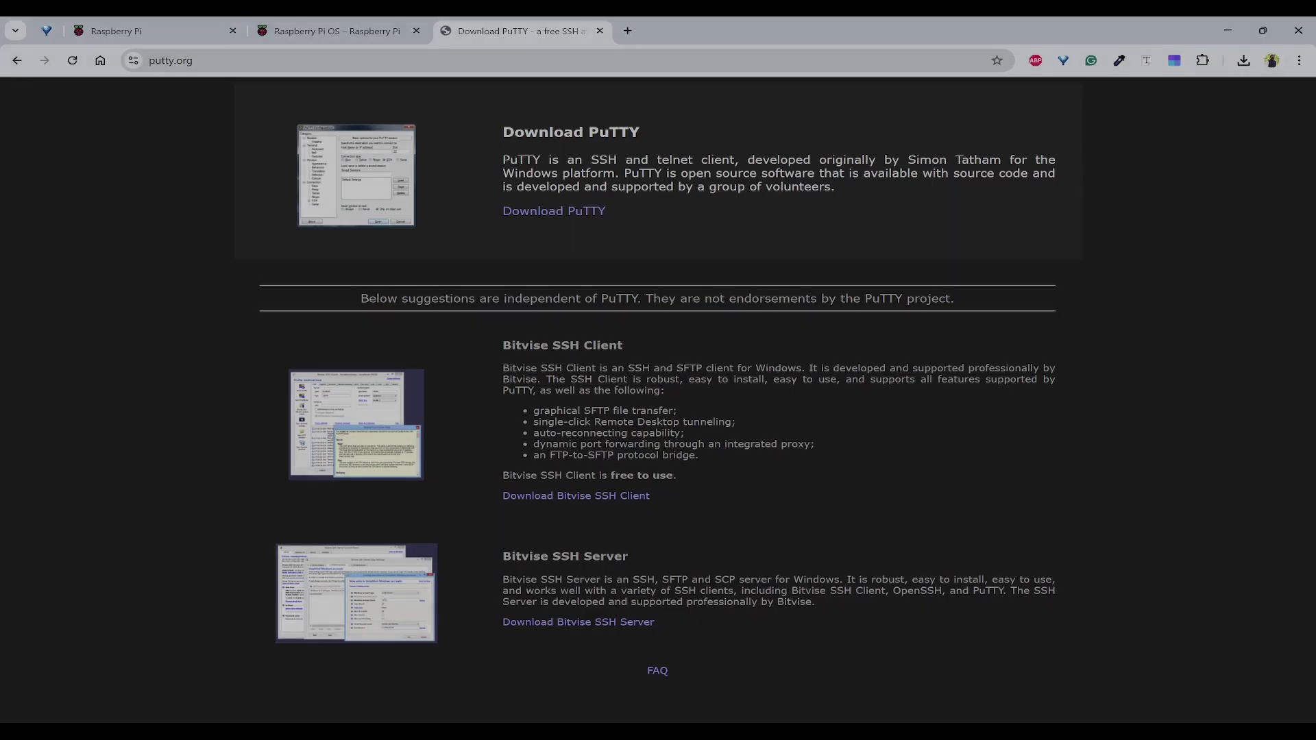
Google 'vnc viewer' in a new Chrome tab and open RealVNC's VNC Viewer download page
click(628, 30)
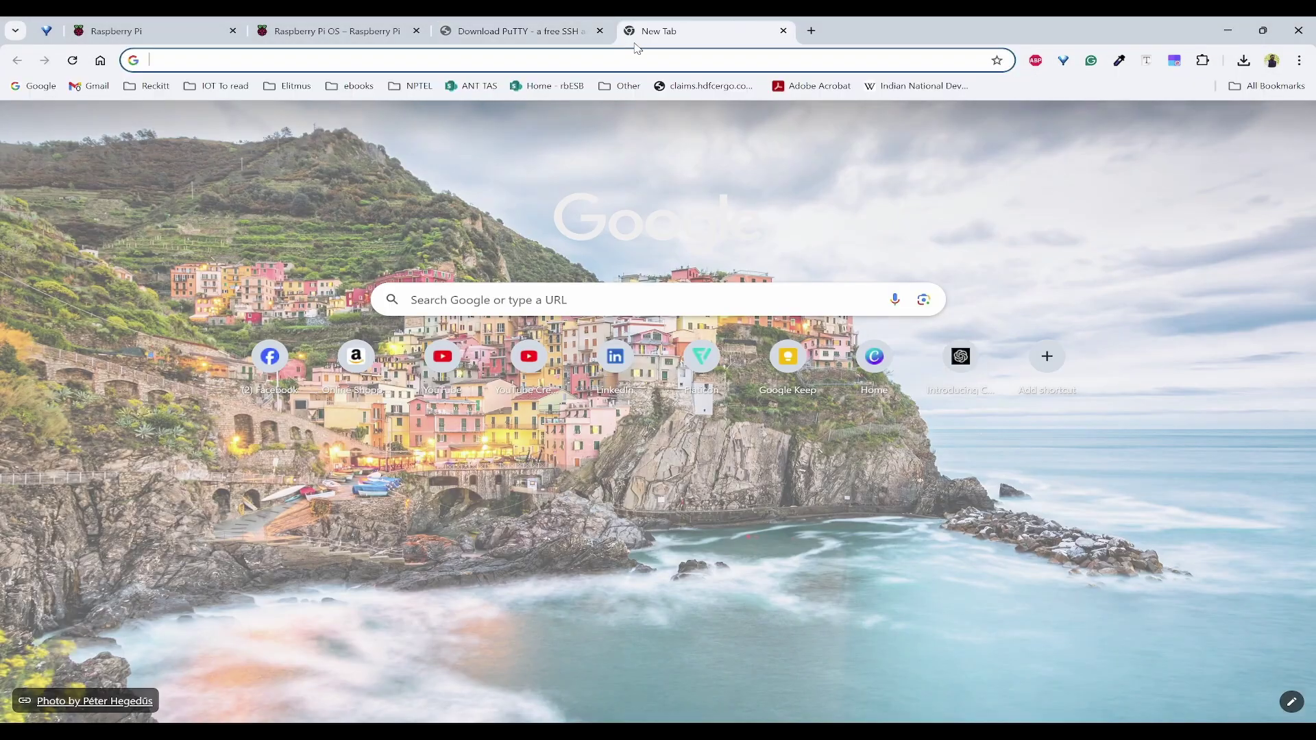
text(vnc)
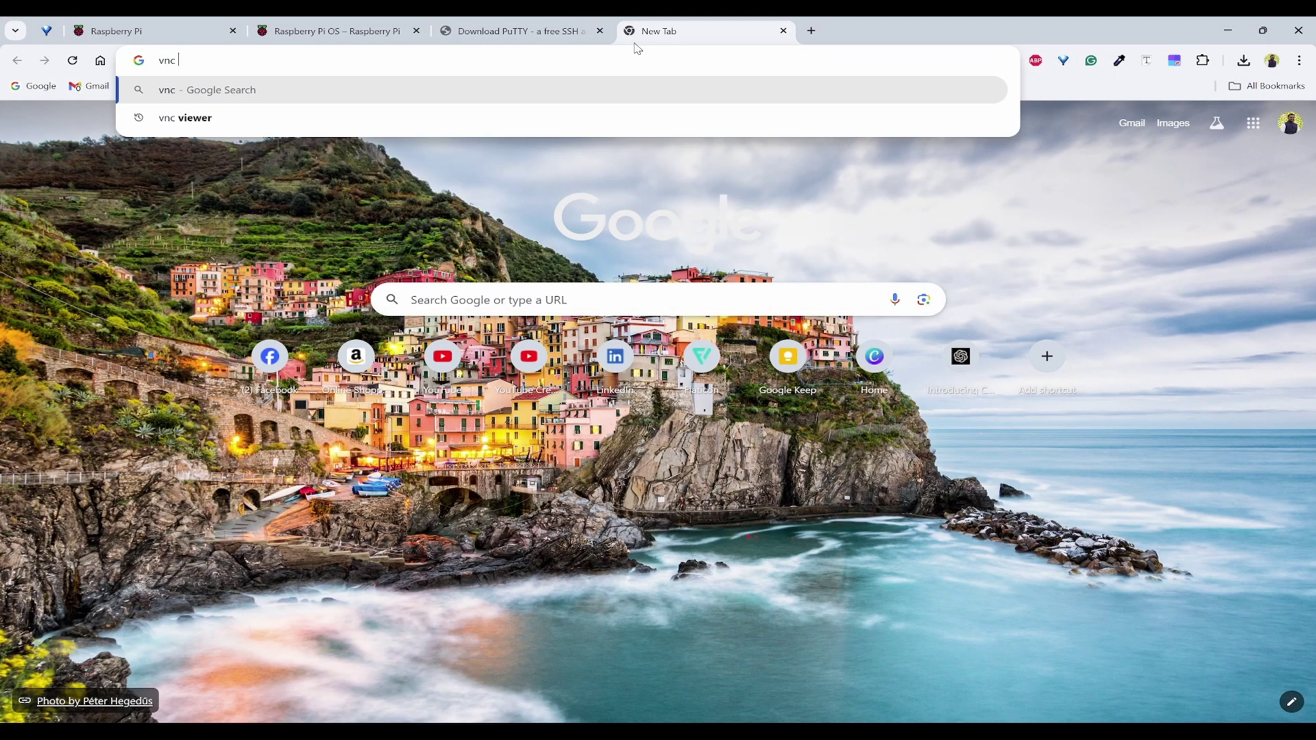
text(viewer)
key(Return)
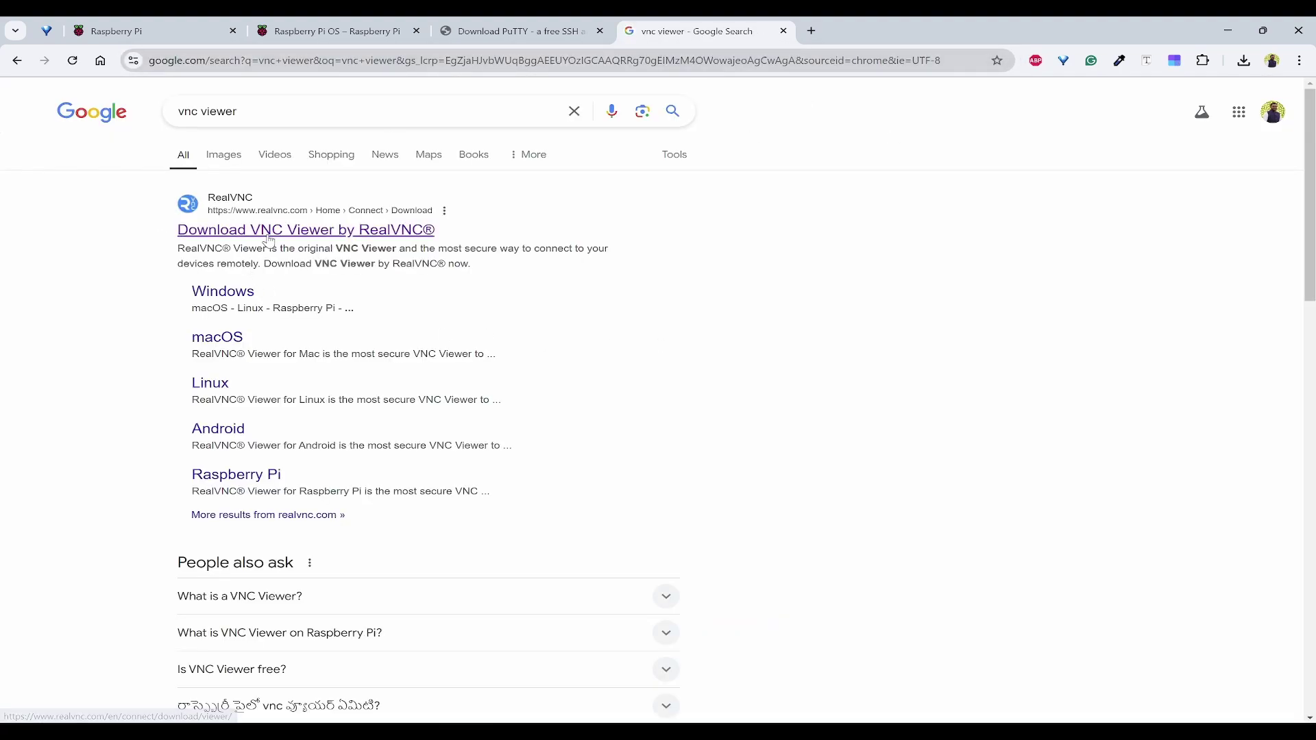
click(268, 233)
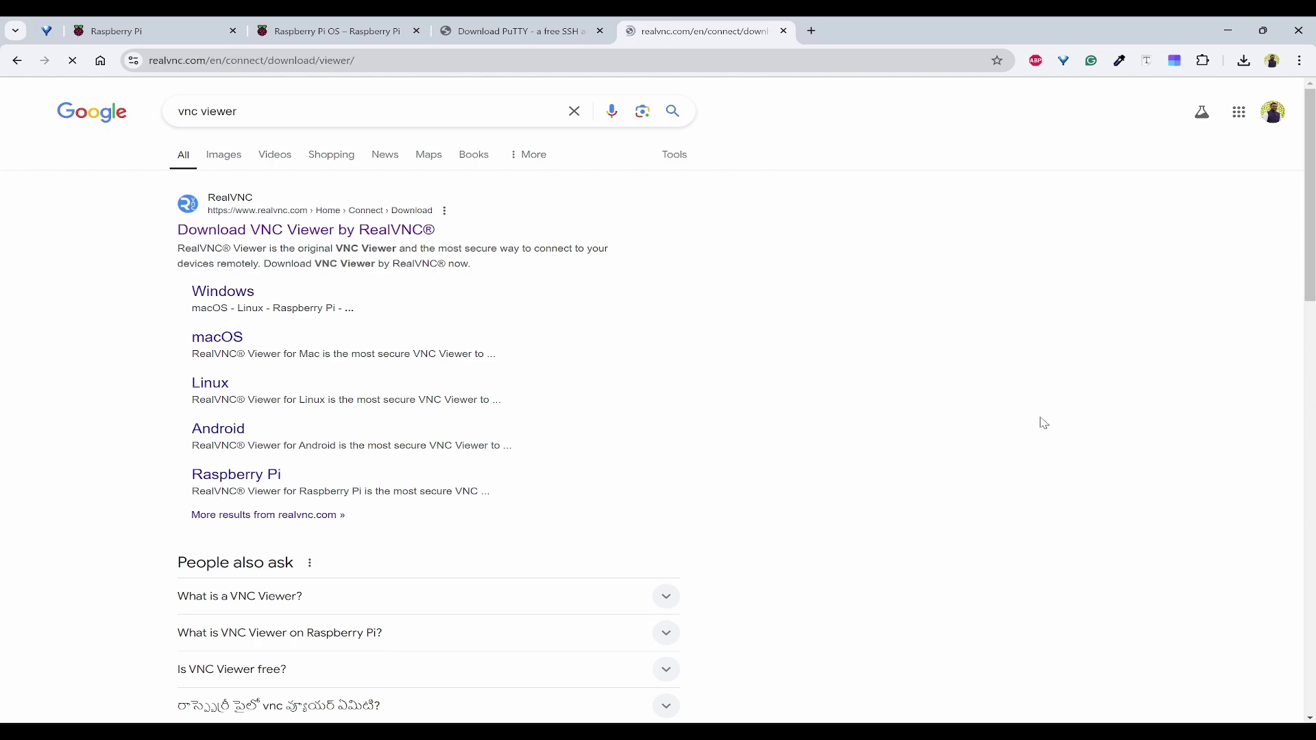
scroll(485, 479, down, 3)
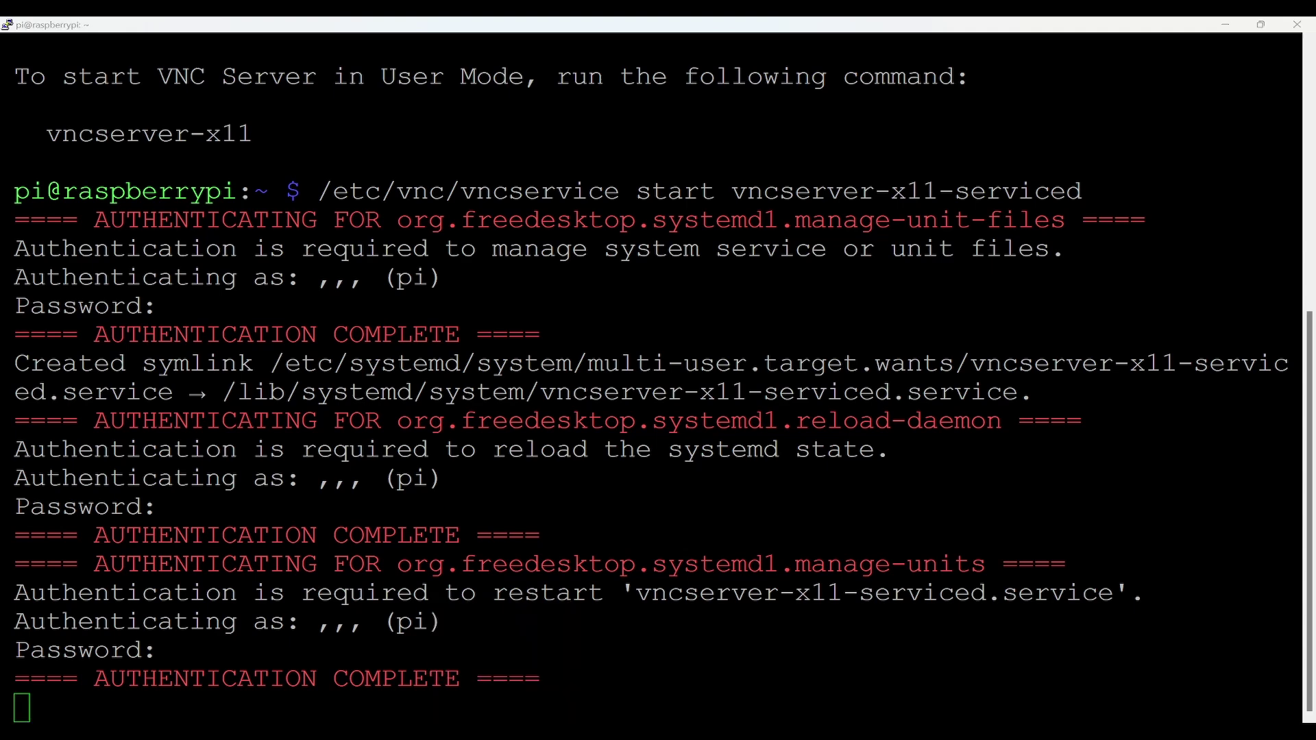
key(alt+Tab)
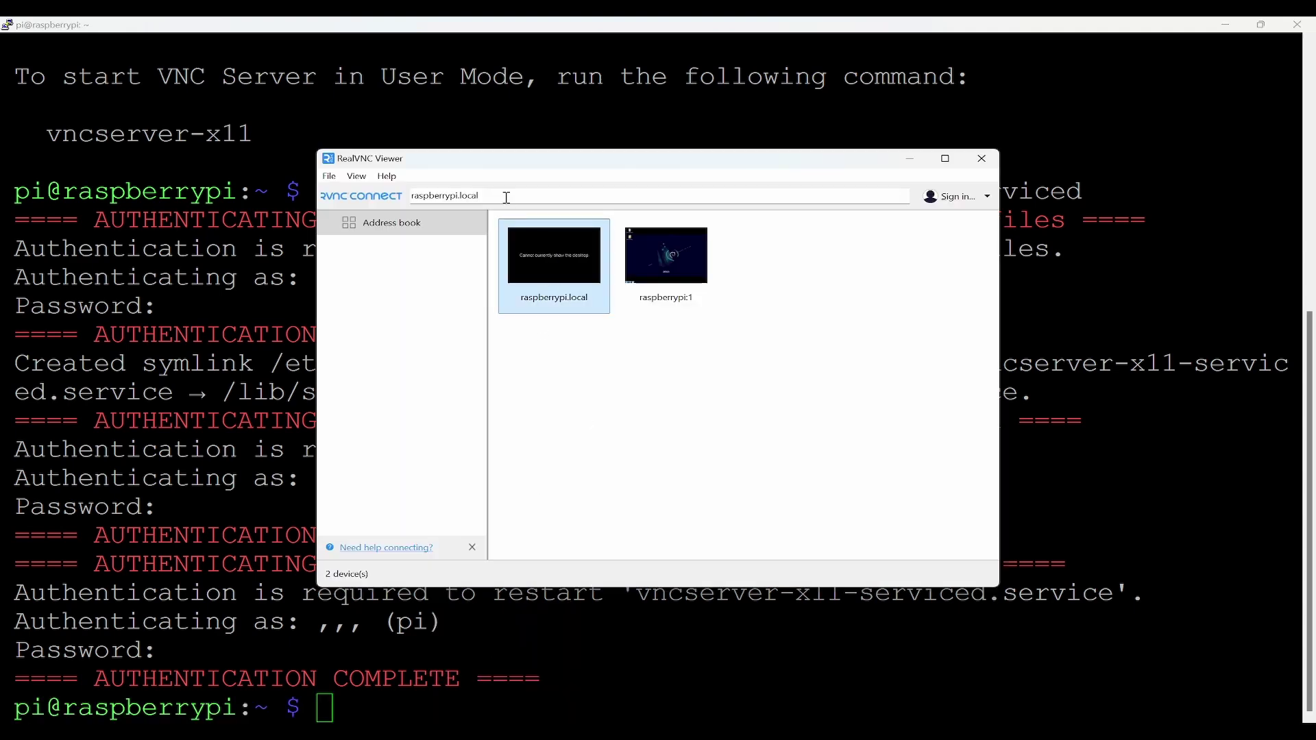
Connect VNC Viewer to raspberrypi.local, accept the server identity, log in as pi and enlarge the session
click(506, 198)
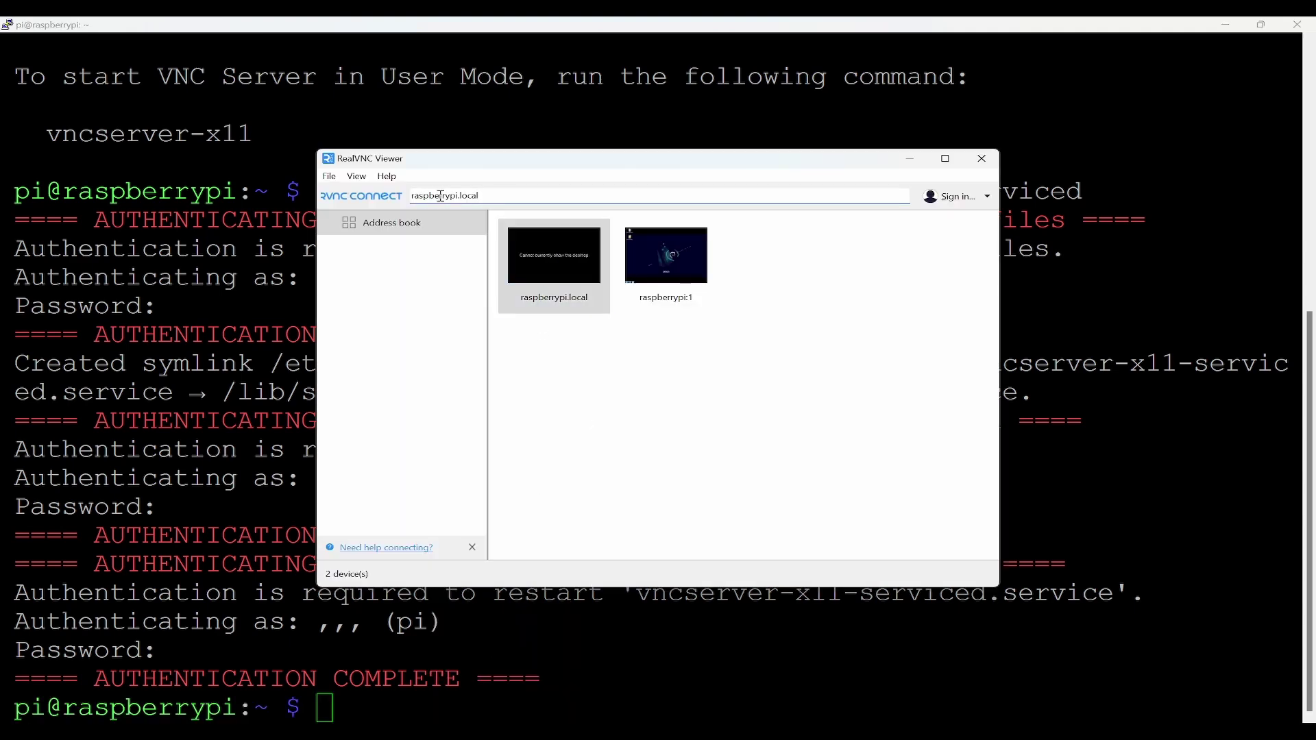
drag(429, 196, 562, 198)
click(562, 198)
key(Return)
click(717, 444)
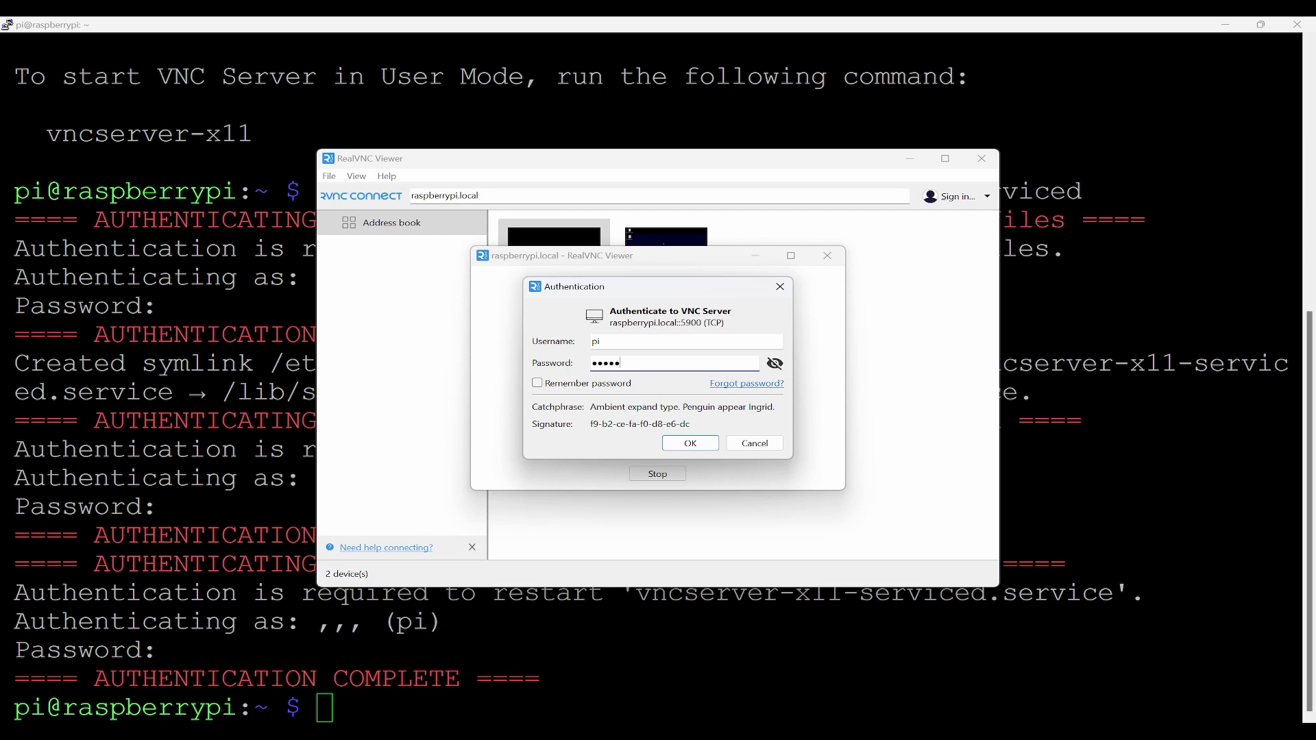
key(Return)
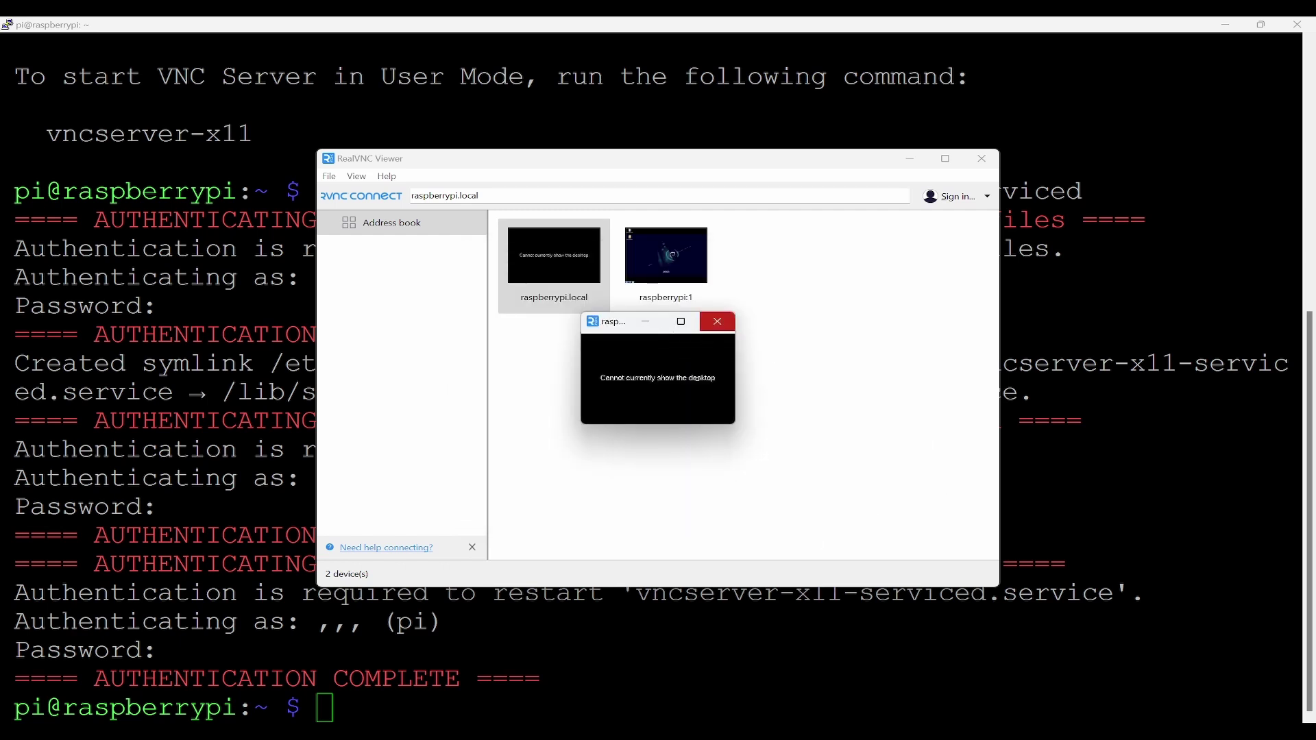
click(682, 322)
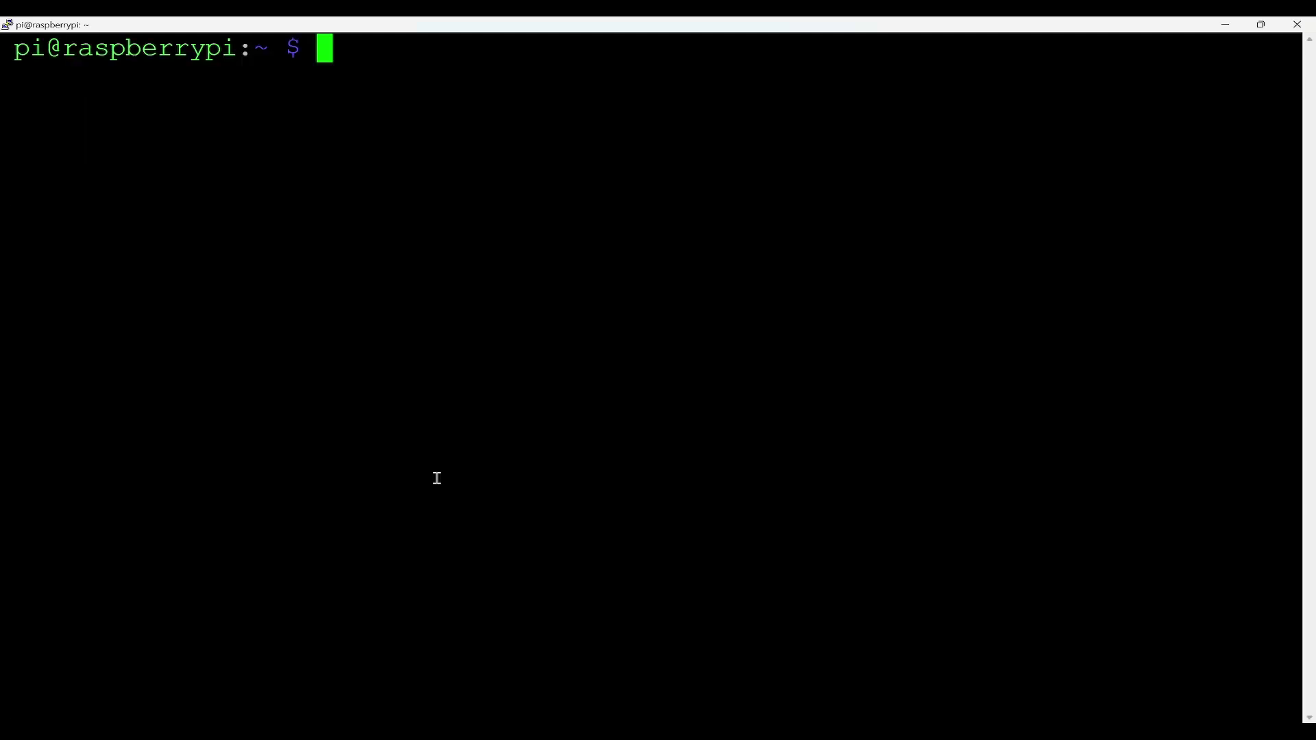
Type 'sudo rasp-' at the PuTTY prompt and remove the mistyped characters
text(sudo r)
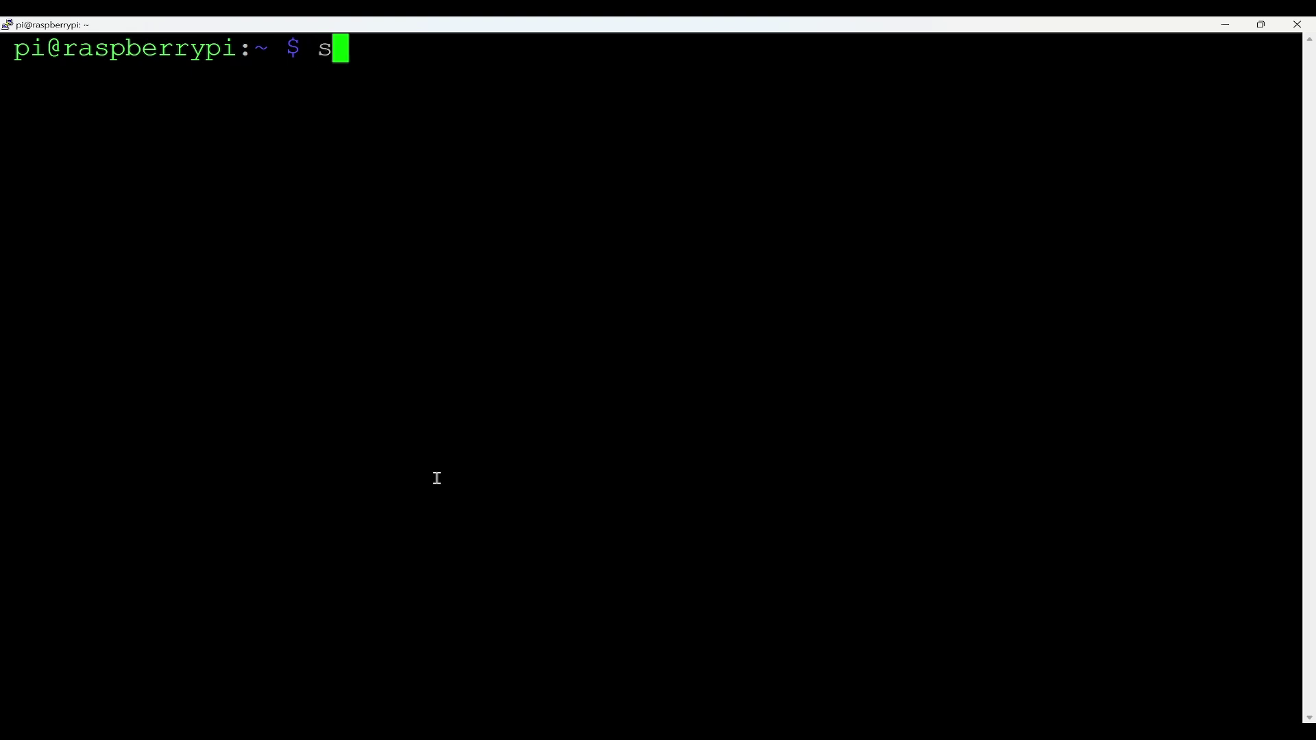
text(asp-)
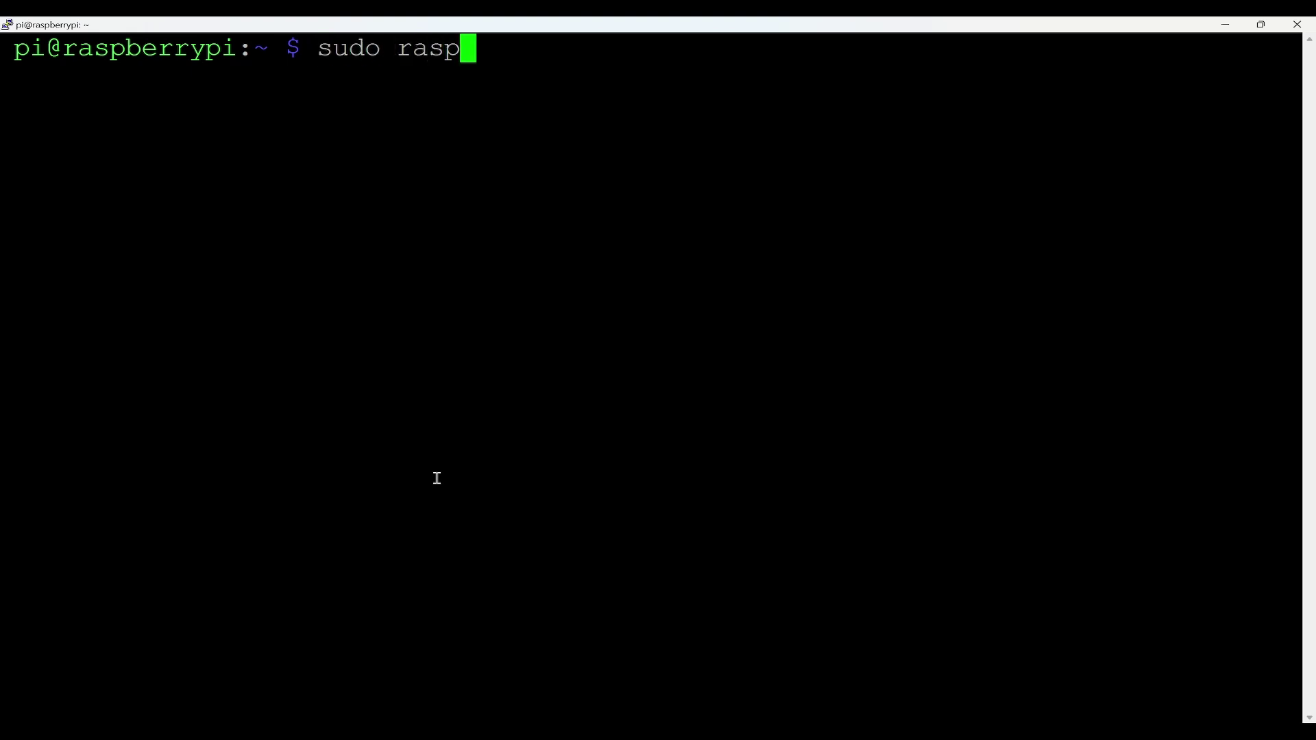
key(BackSpace)
key(BackSpace)
Launch sudo raspi-config and enable VNC under Interface Options, confirming Yes
text(pi-config)
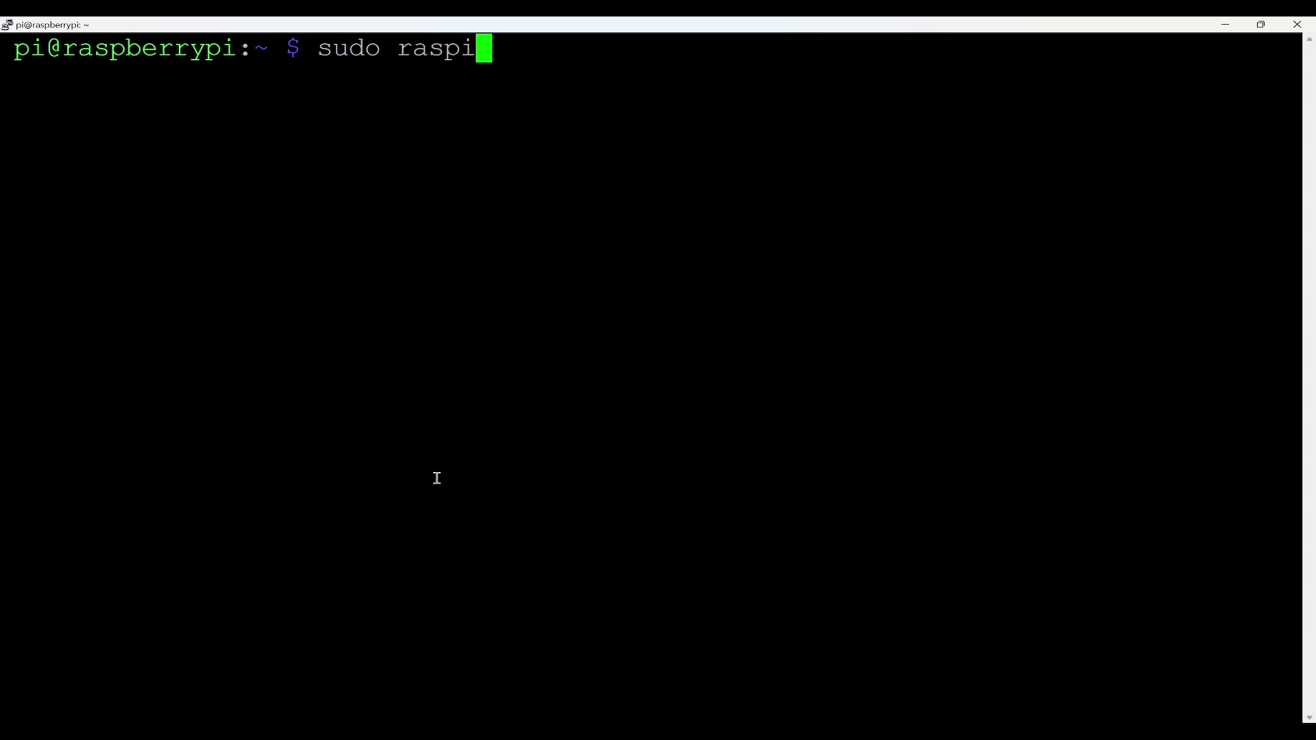
key(Return)
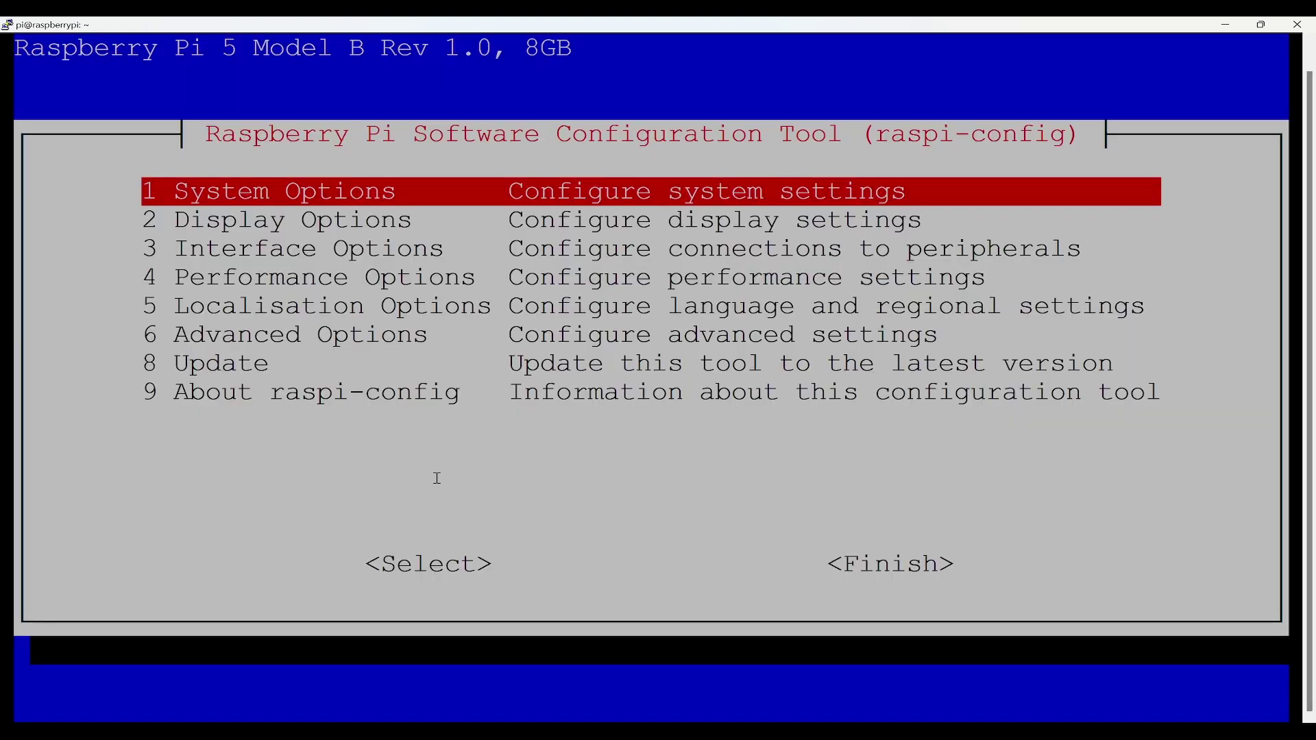
key(Down)
key(Down)
key(Return)
key(Down)
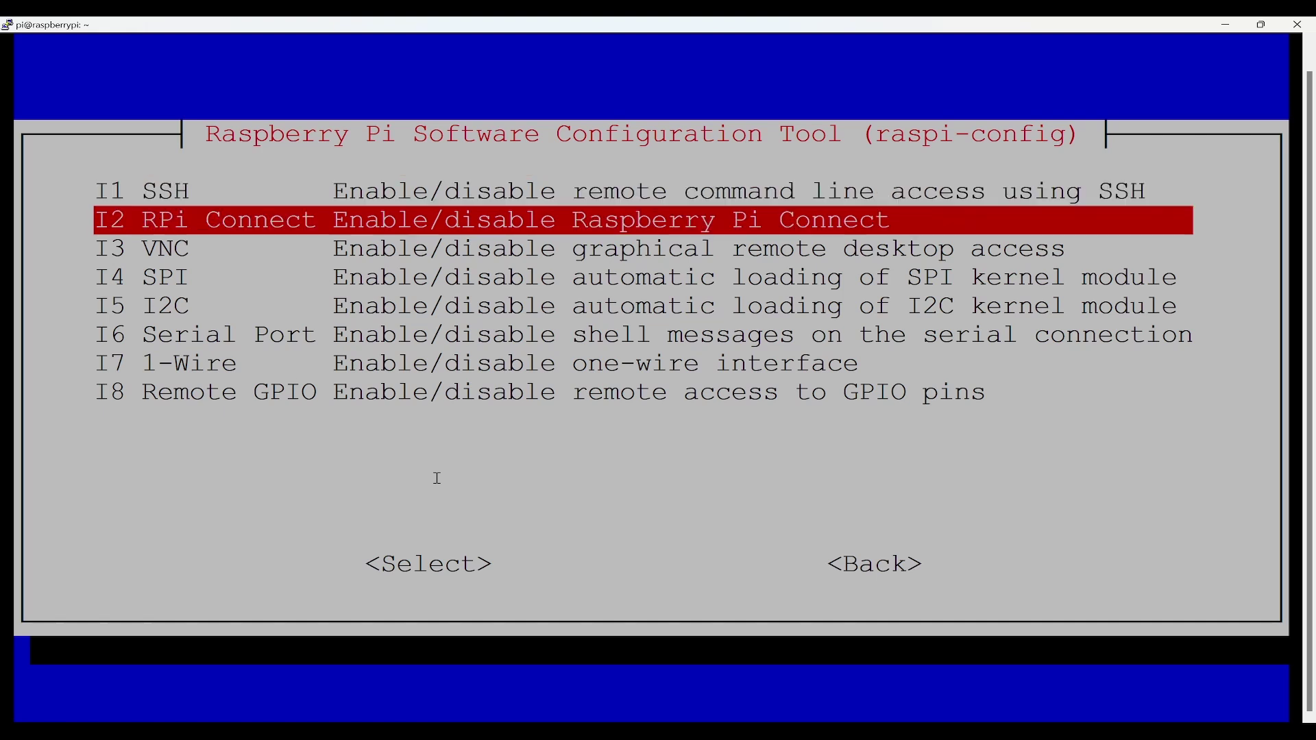
key(Down)
key(Return)
key(Left)
key(Return)
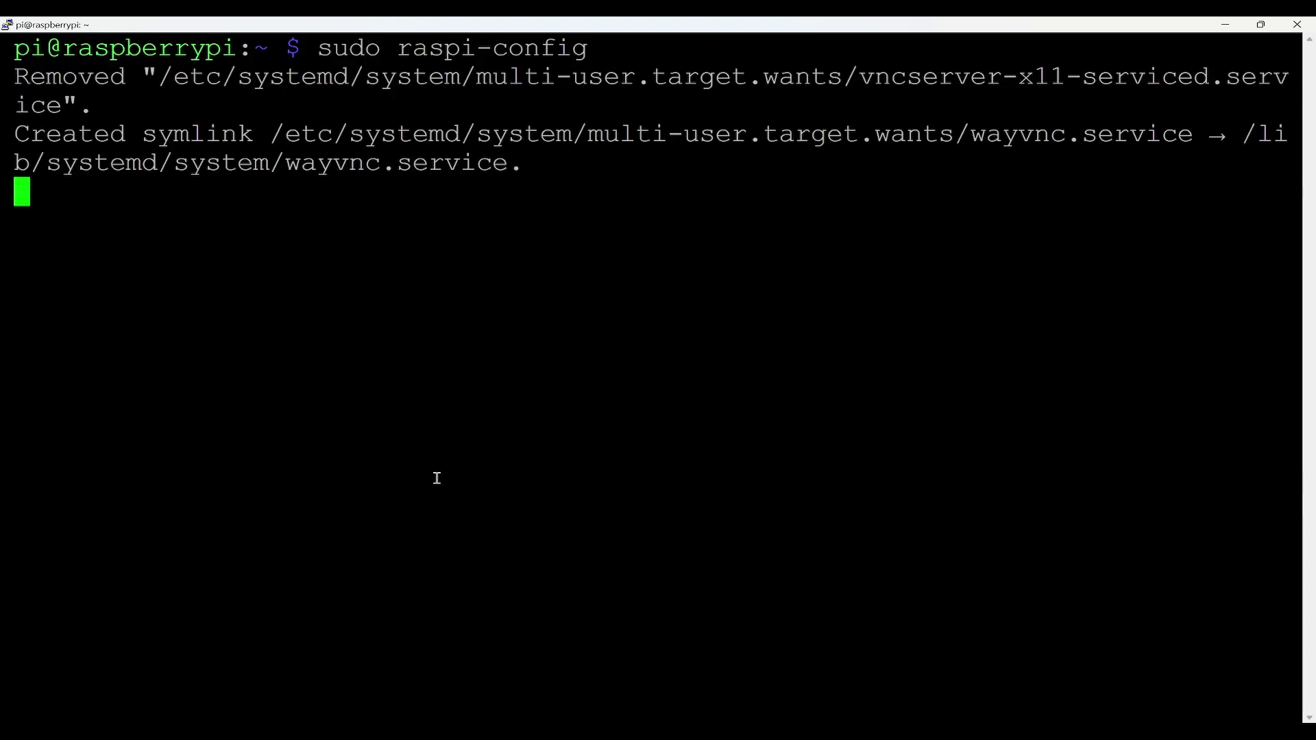
key(Return)
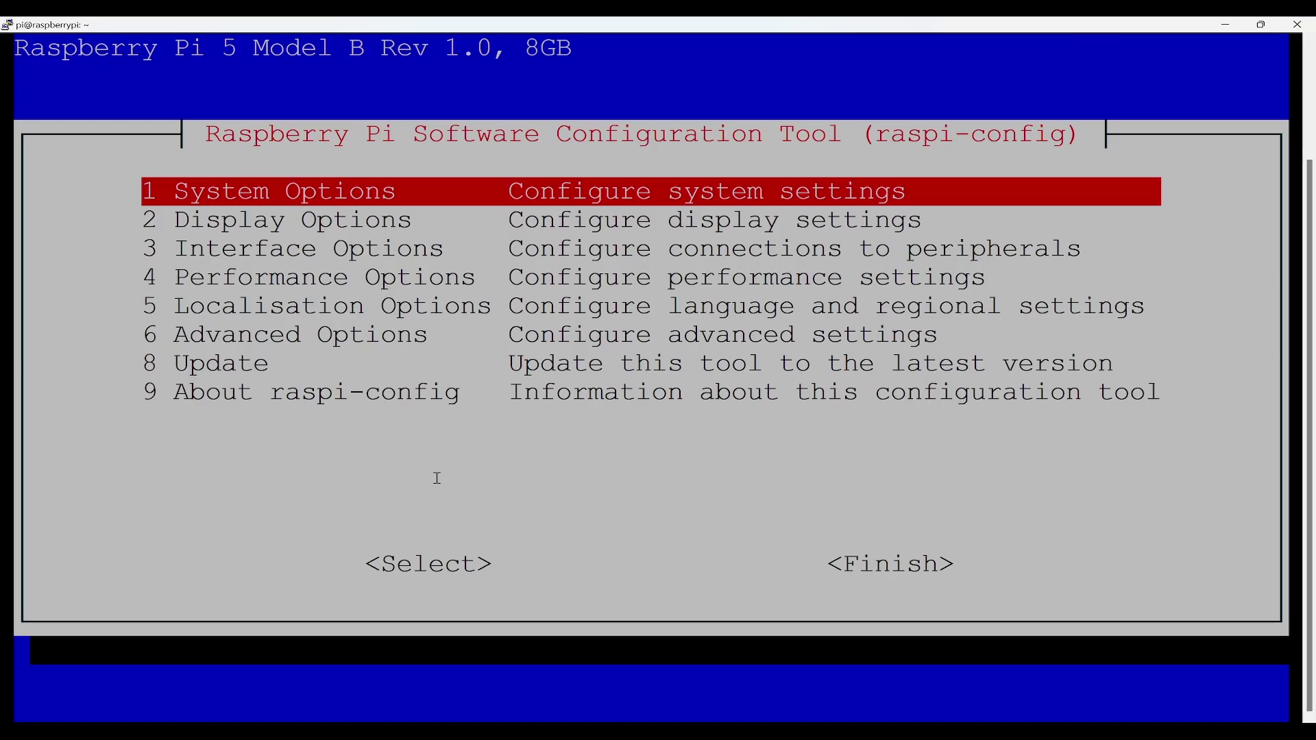
Choose Finish to exit raspi-config
key(Down)
key(Down)
key(Down)
key(Down)
key(Down)
key(Down)
key(Down)
key(Tab)
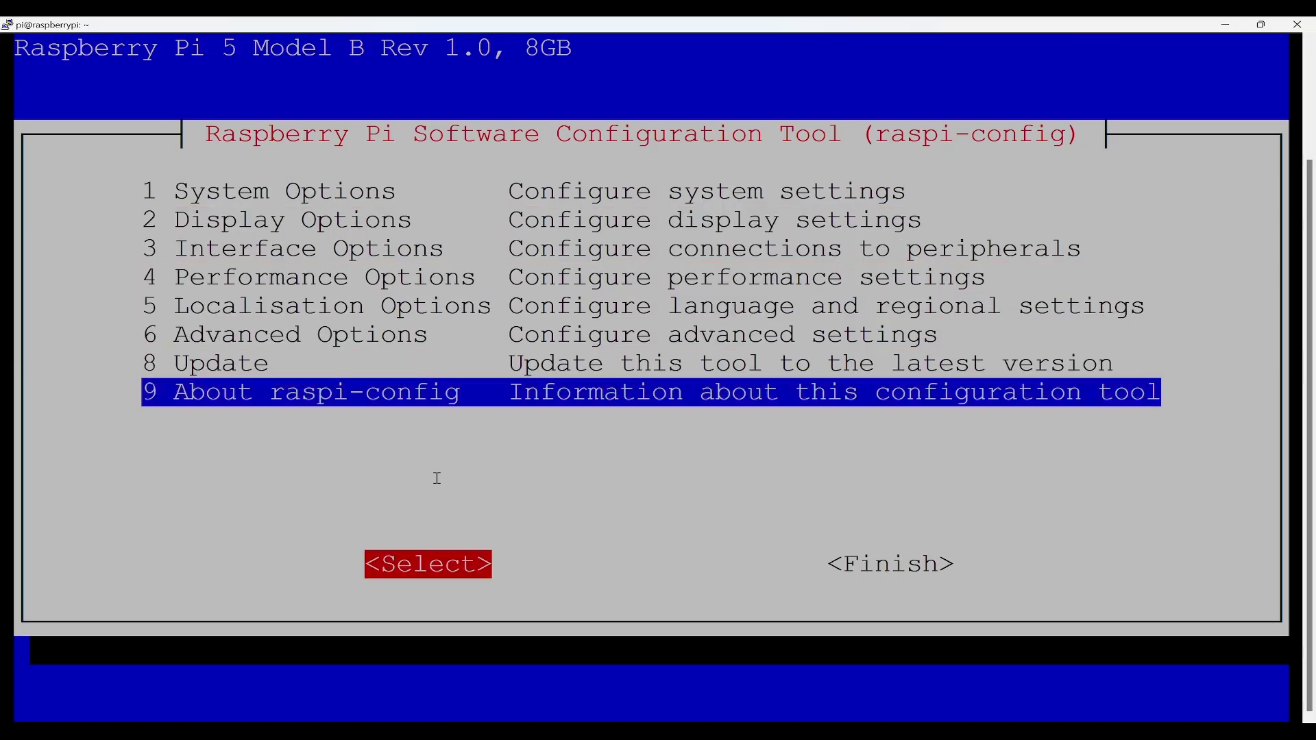
key(Tab)
key(Return)
Run vncserver and copy the vncserver-virtuald start command from its output
text(vncserver)
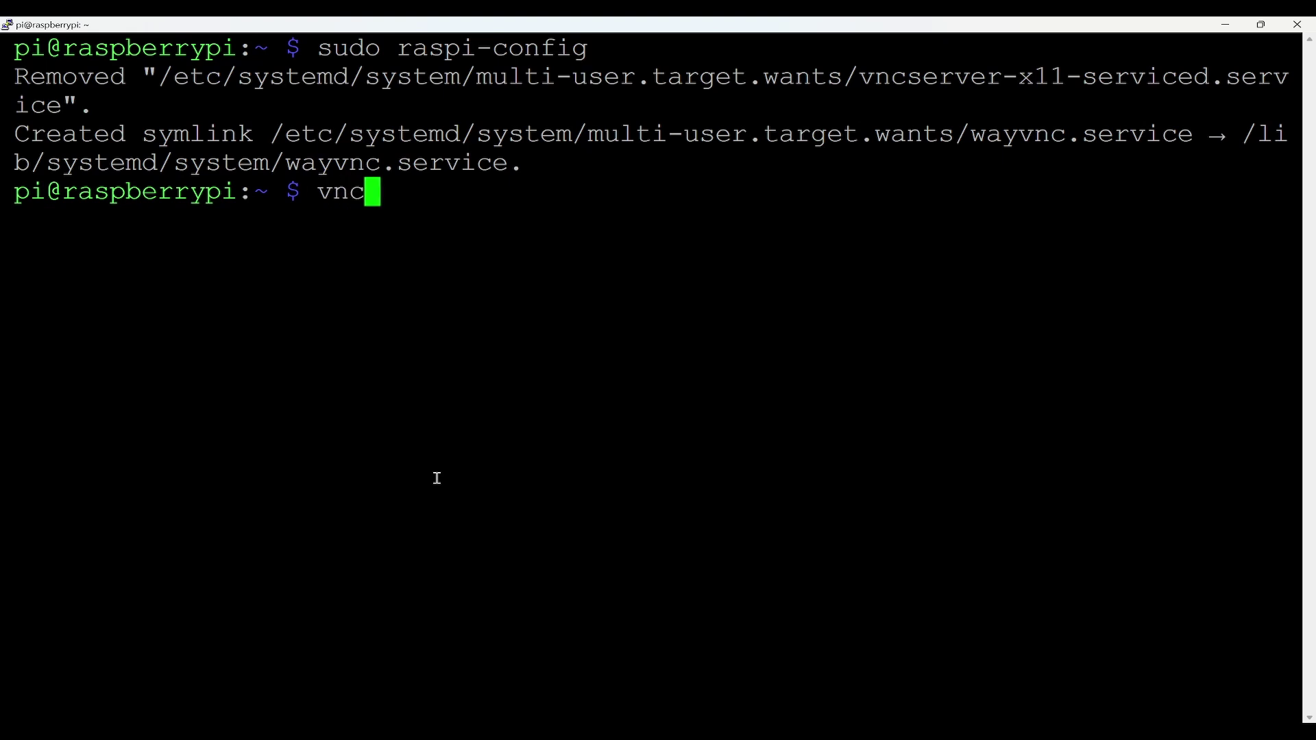
key(Return)
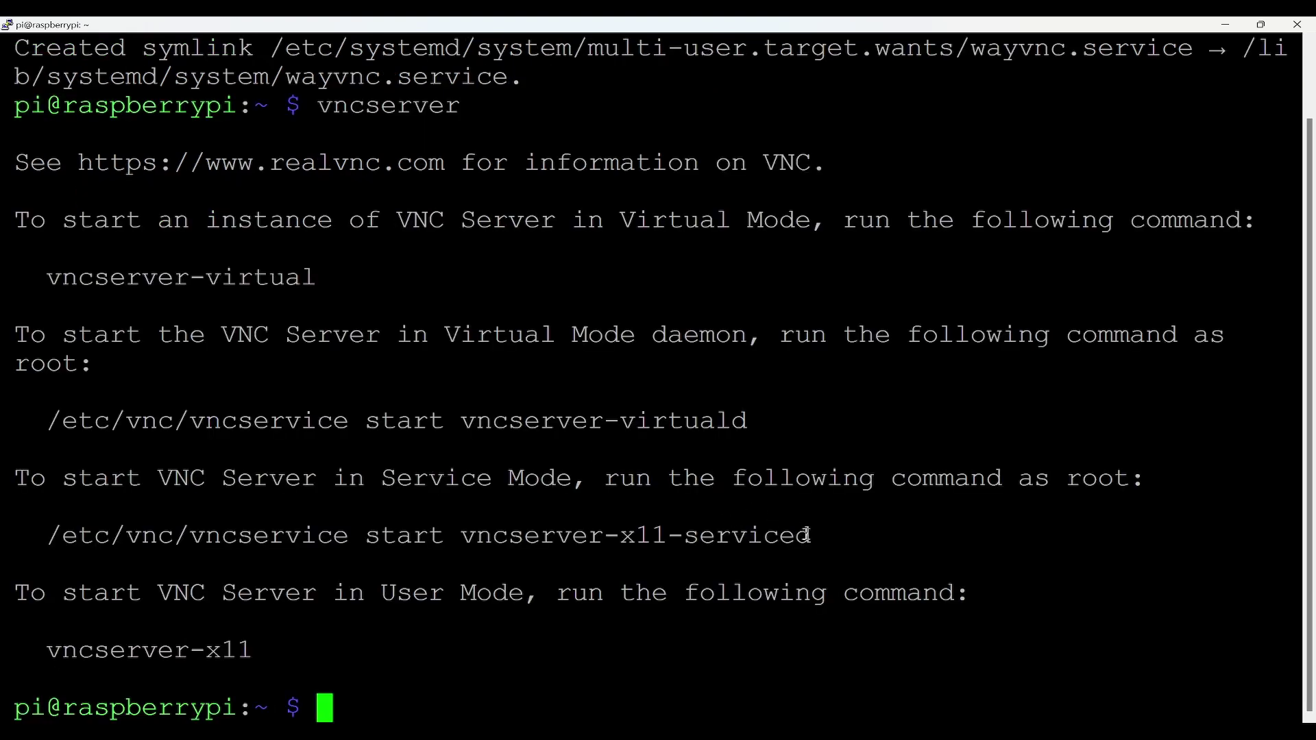
drag(747, 420, 47, 421)
click(700, 424)
Paste and run the vncserver-virtuald start command, entering the password at all three prompts
right_click(316, 494)
key(Return)
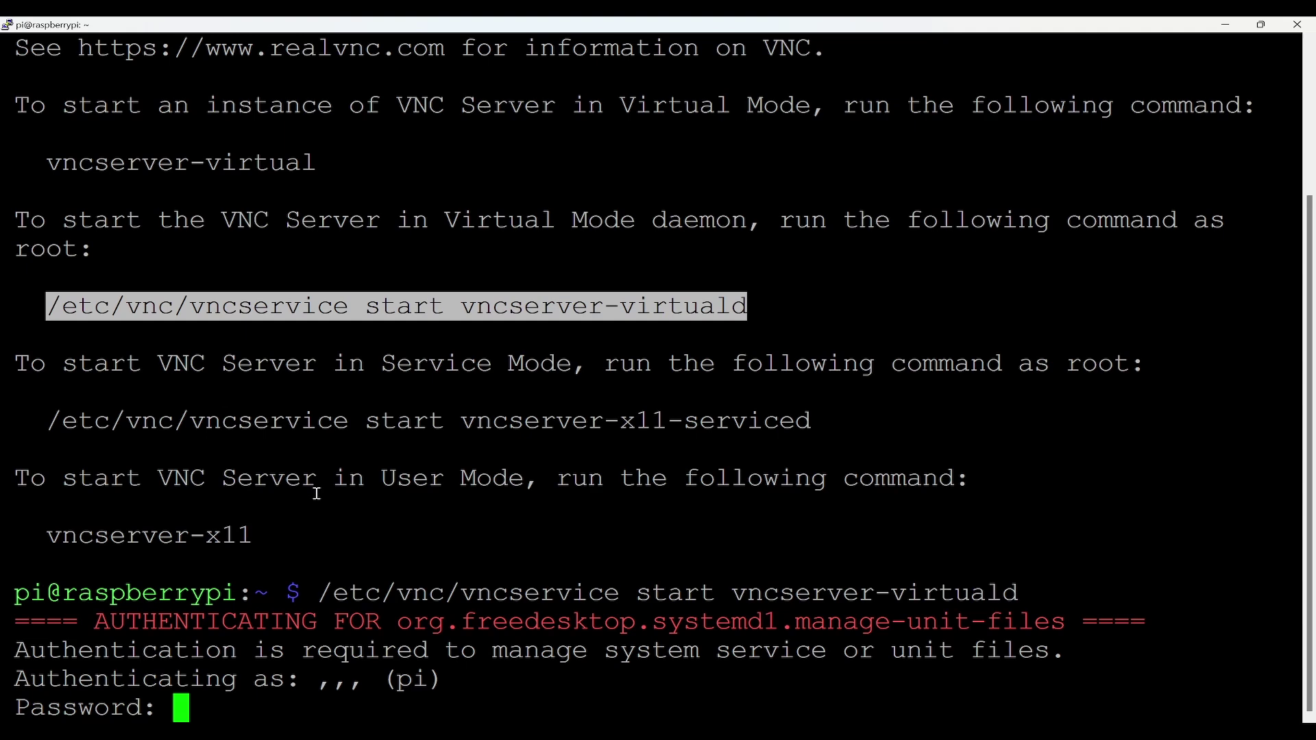
key(Return)
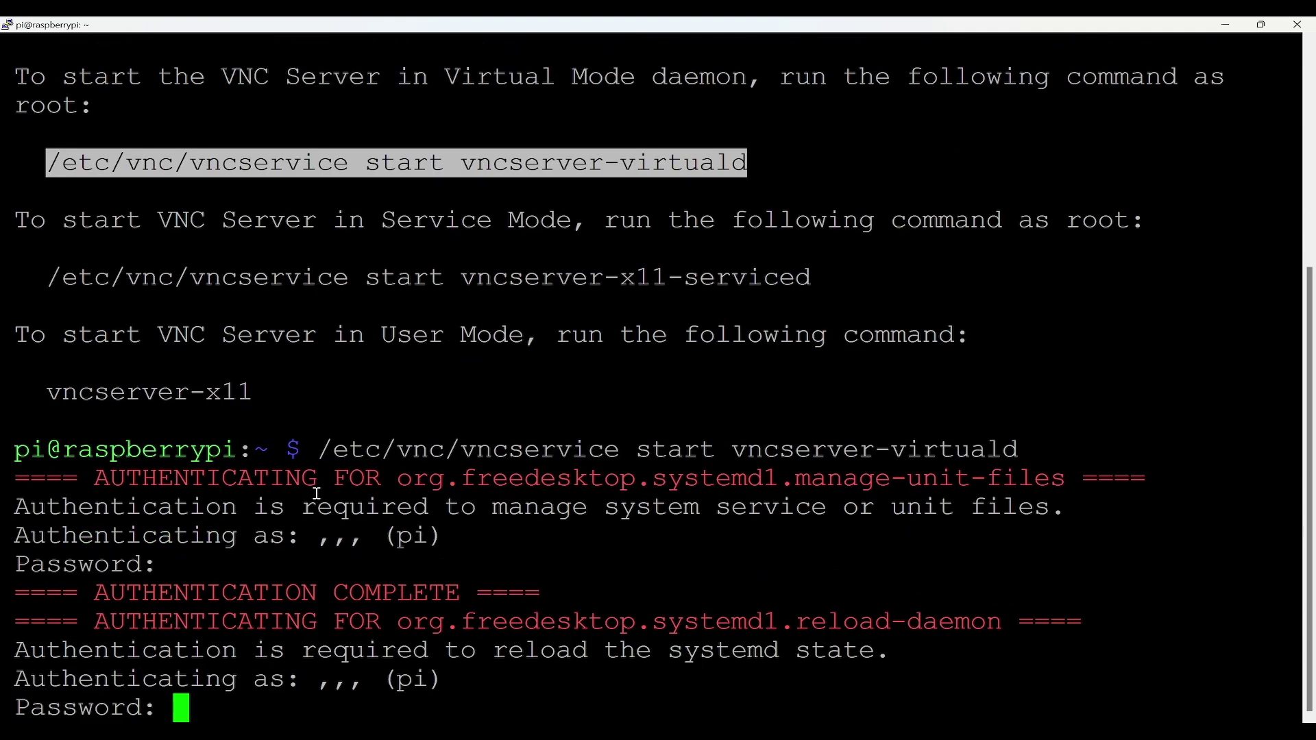
key(Return)
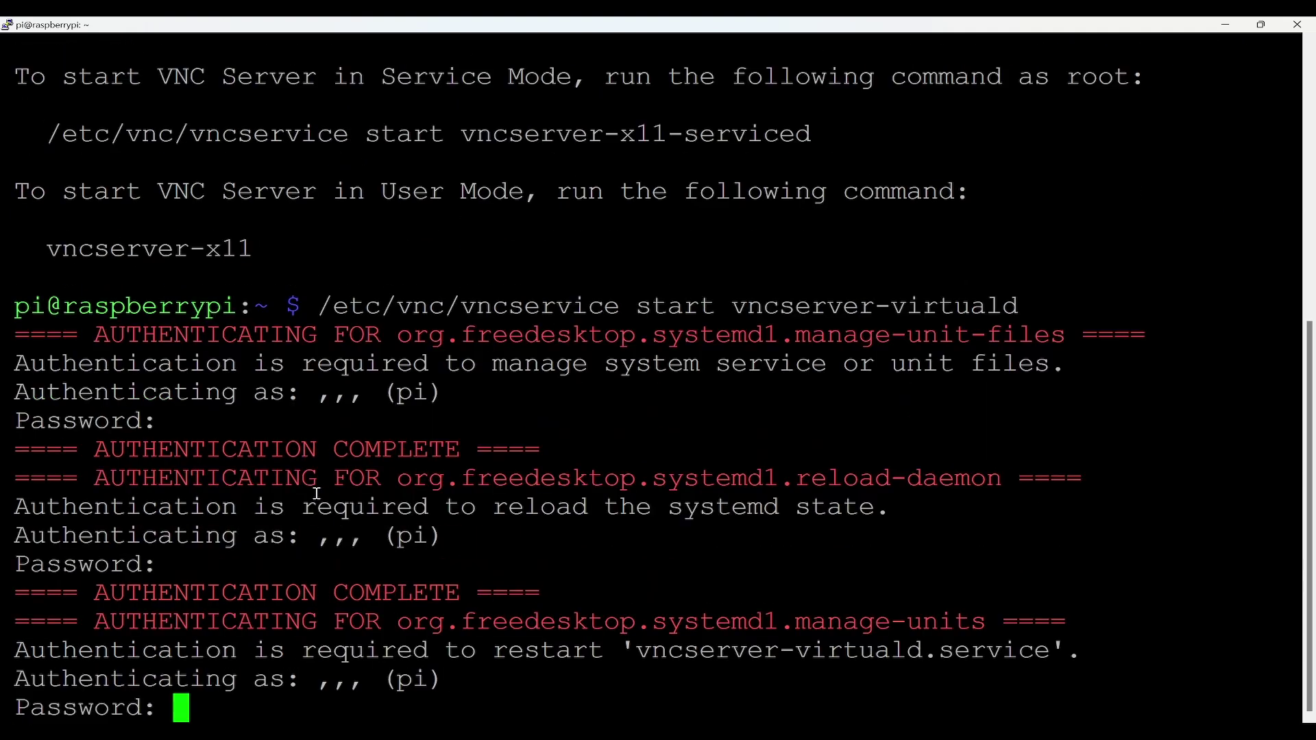
key(Return)
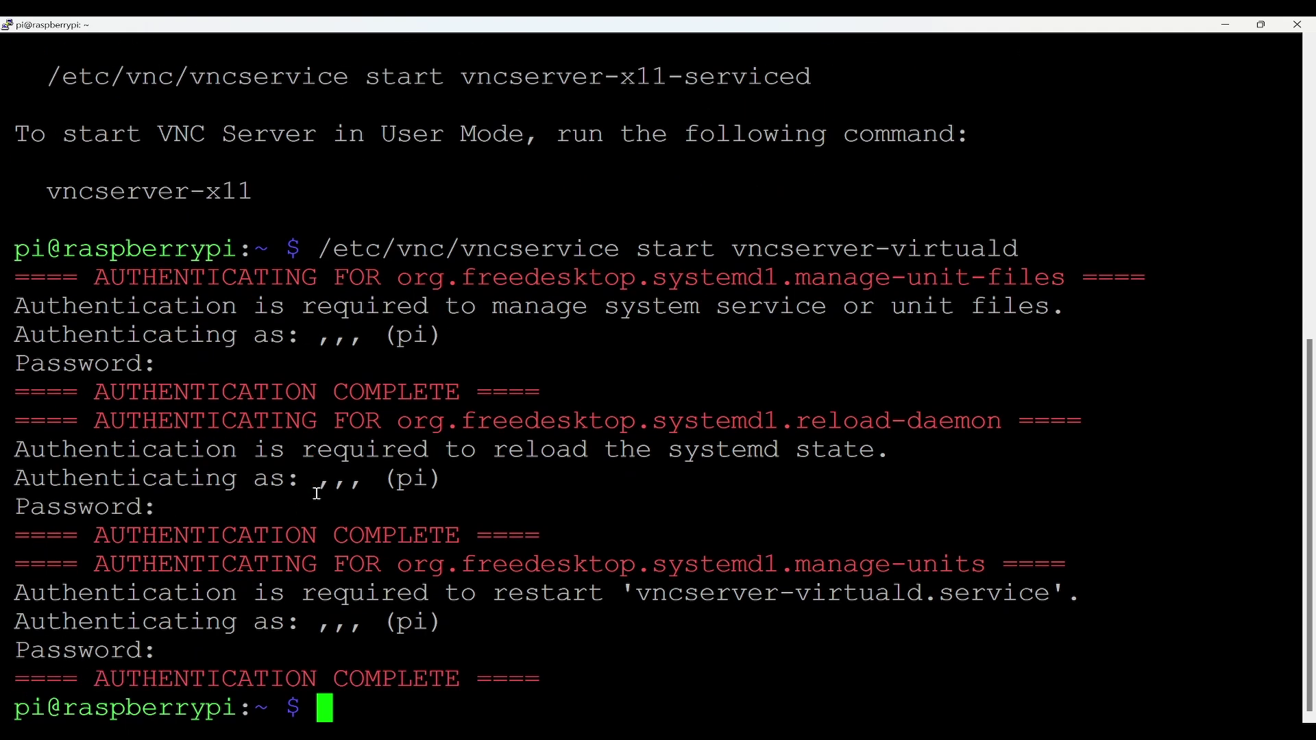
Reconnect to raspberrypi.local in VNC Viewer, accept the changed identity, log in, then maximize and minimize the desktop
key(alt+Tab)
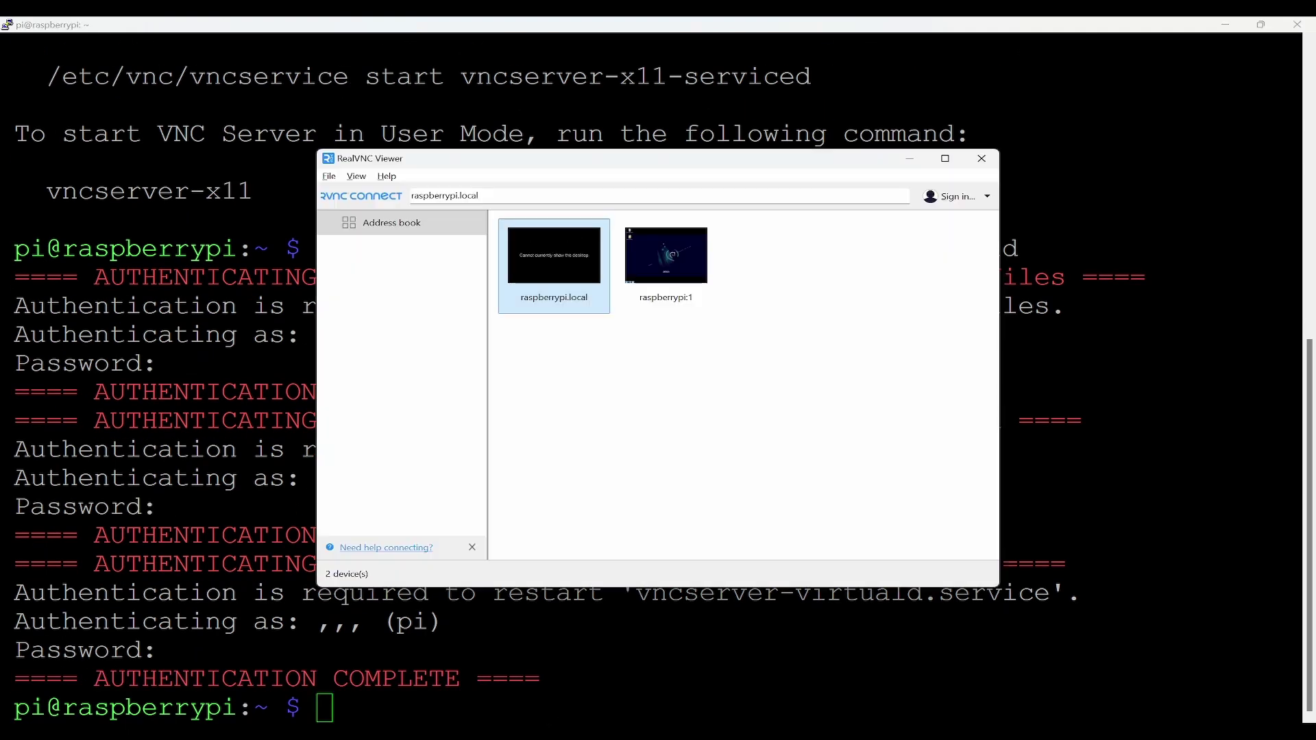
right_click(559, 269)
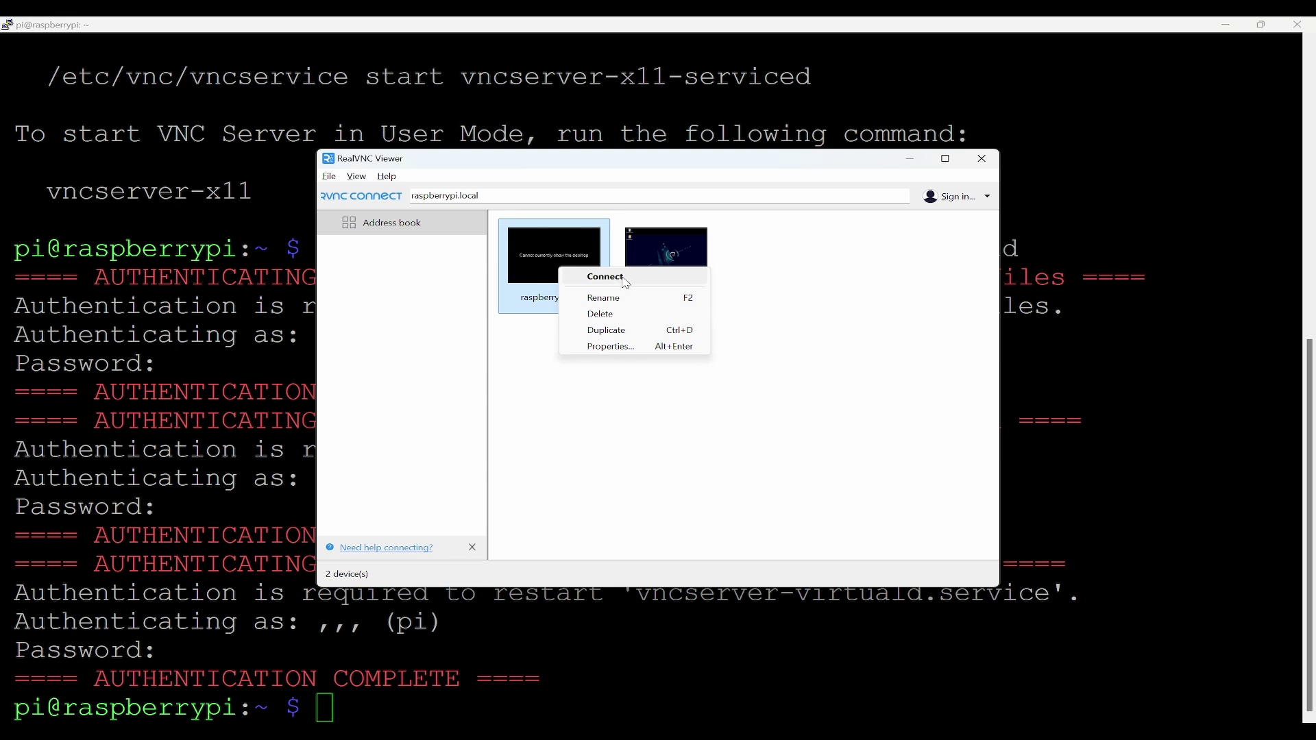
click(511, 199)
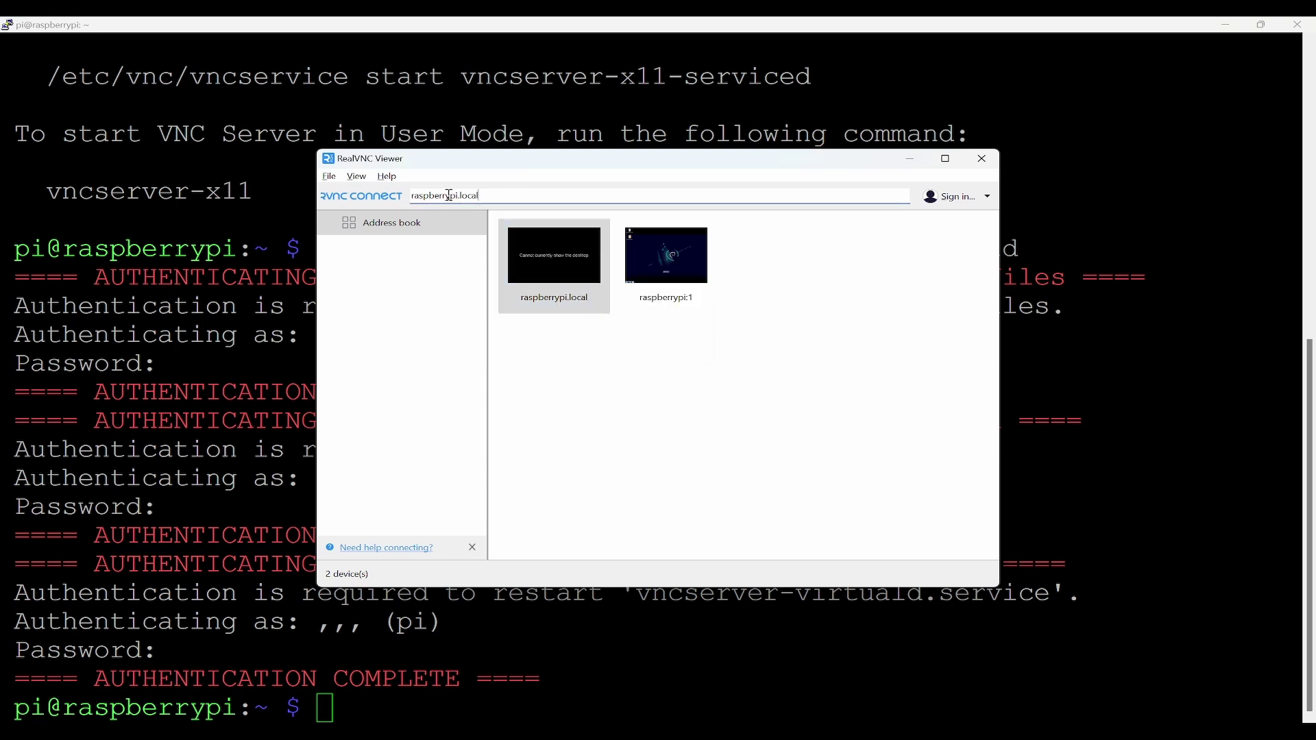
drag(449, 196, 532, 196)
key(Return)
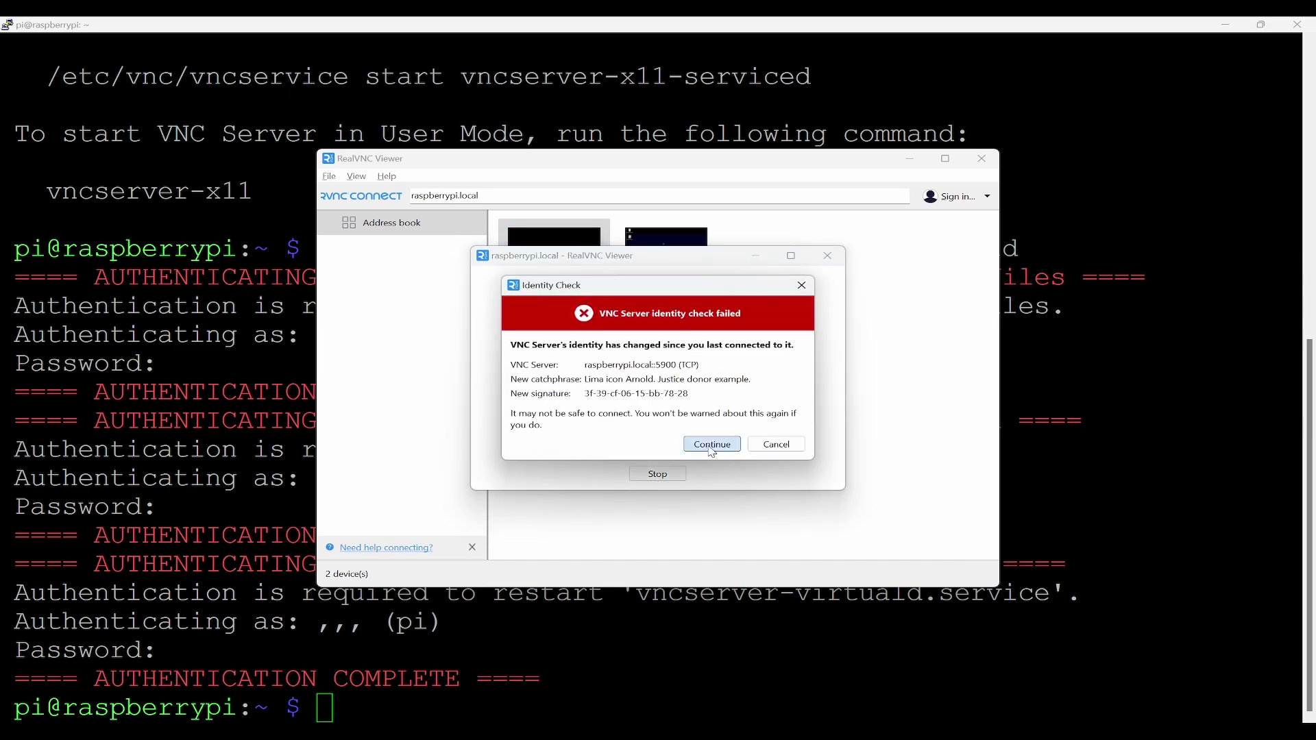
click(713, 445)
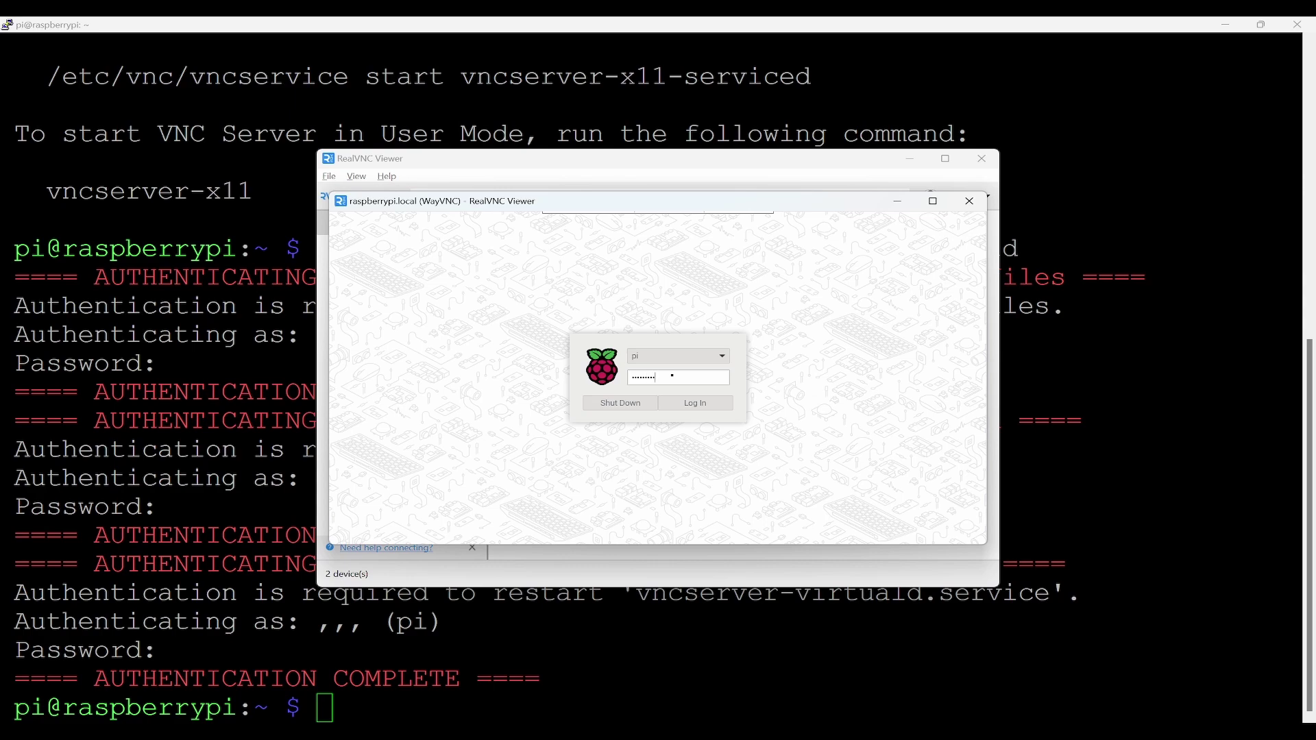
key(Return)
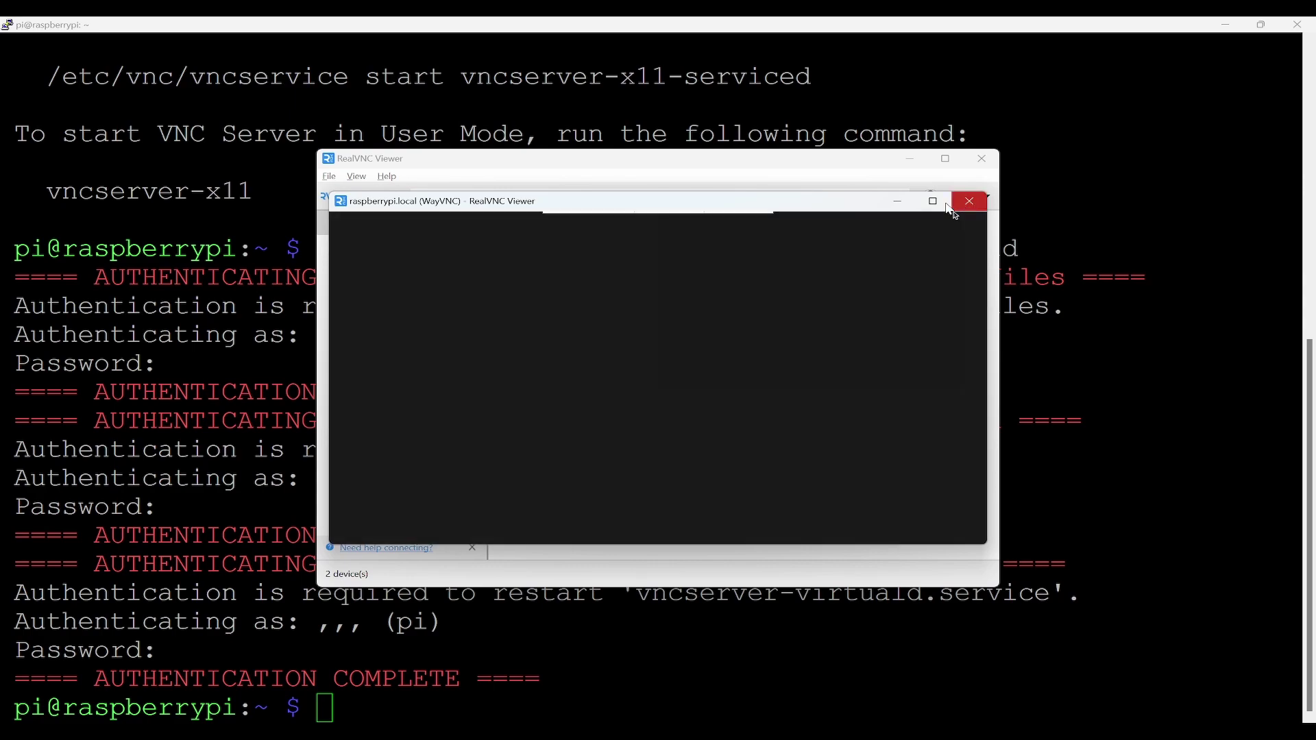
click(932, 201)
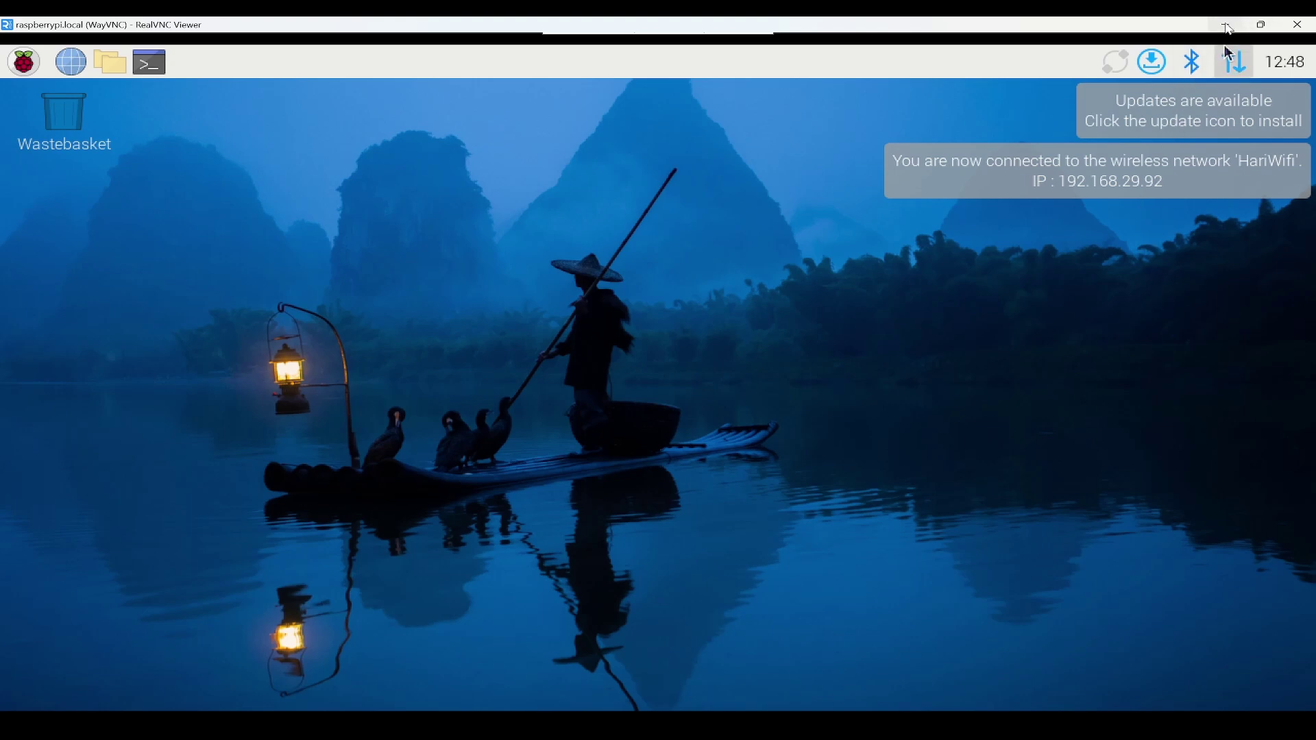
click(1232, 26)
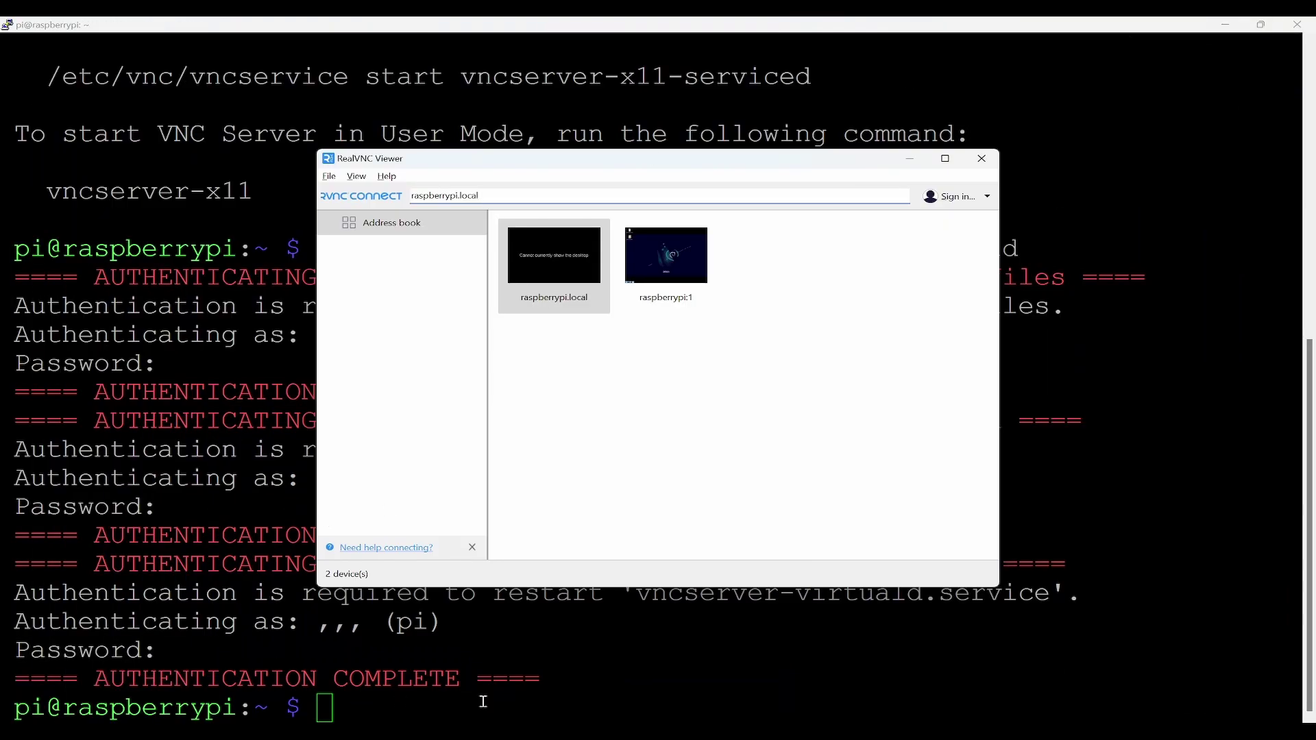
Run ifconfig in PuTTY and select the wlan0 inet address 192.168.29.92 to copy it
click(559, 660)
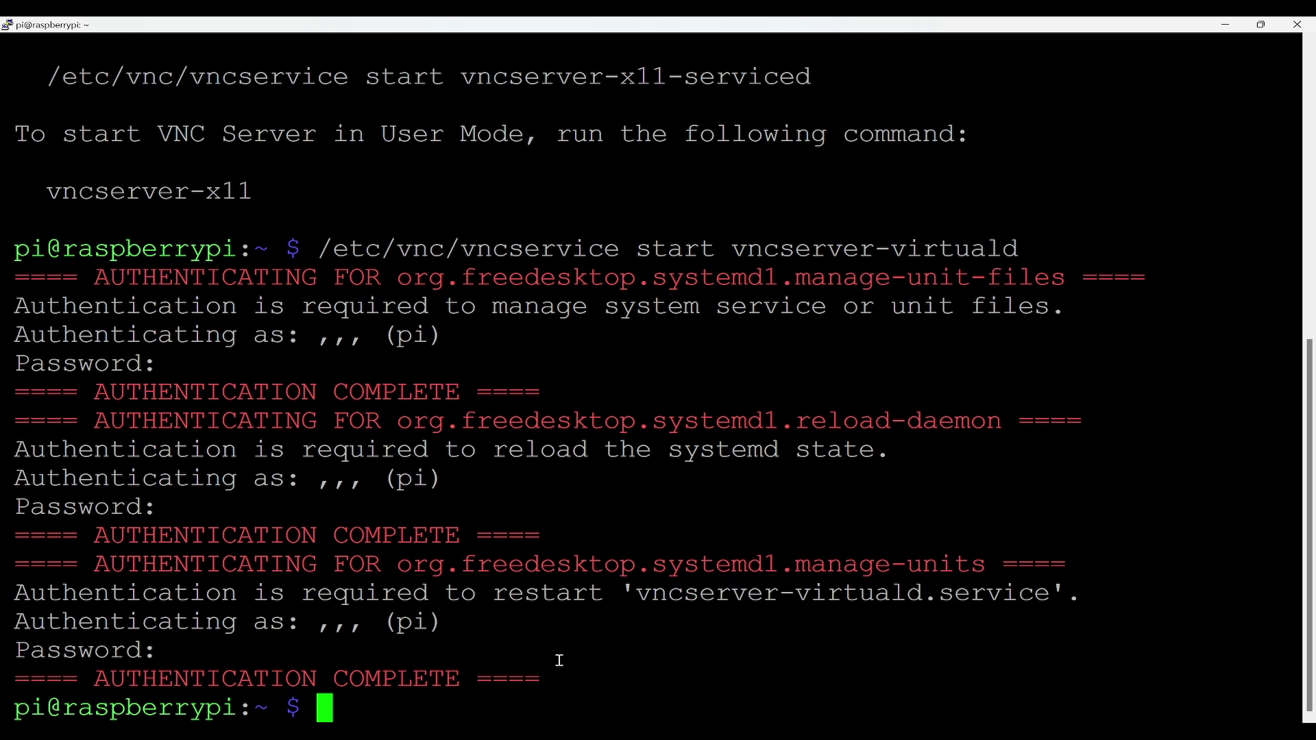
text(ifco)
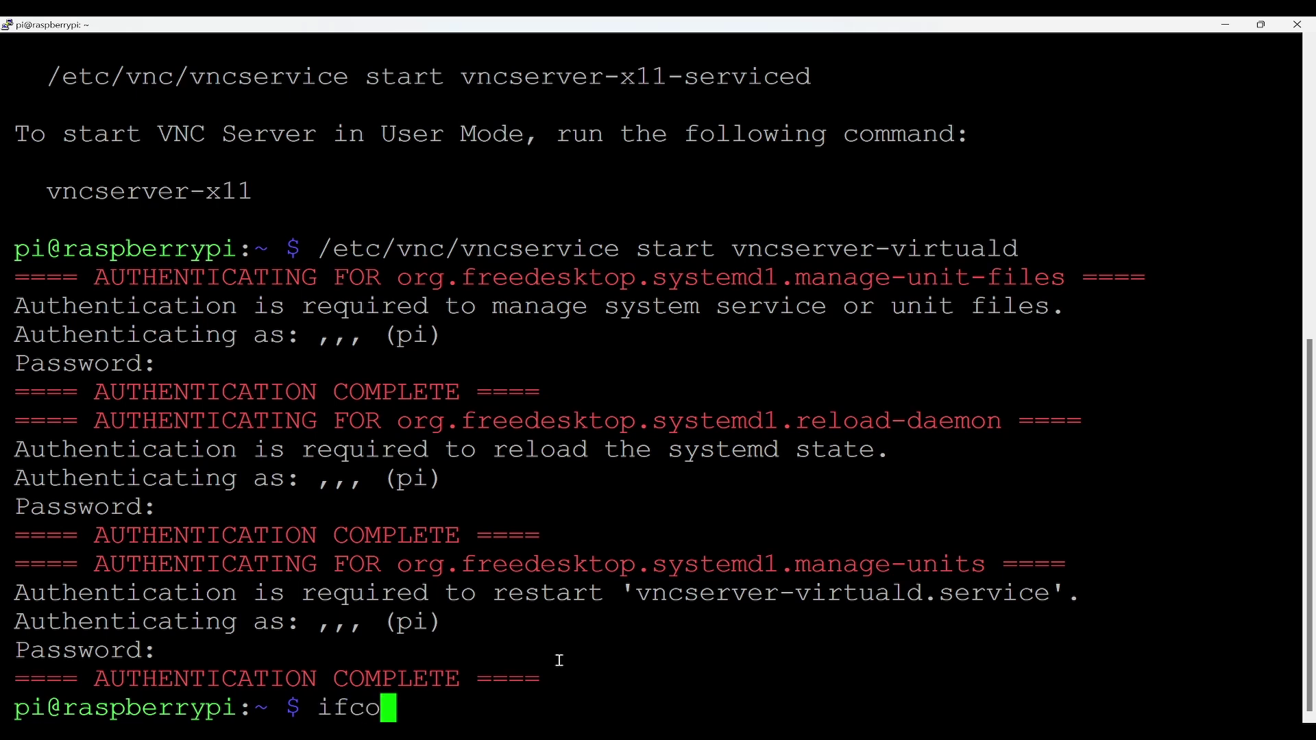
text(nfig)
key(Return)
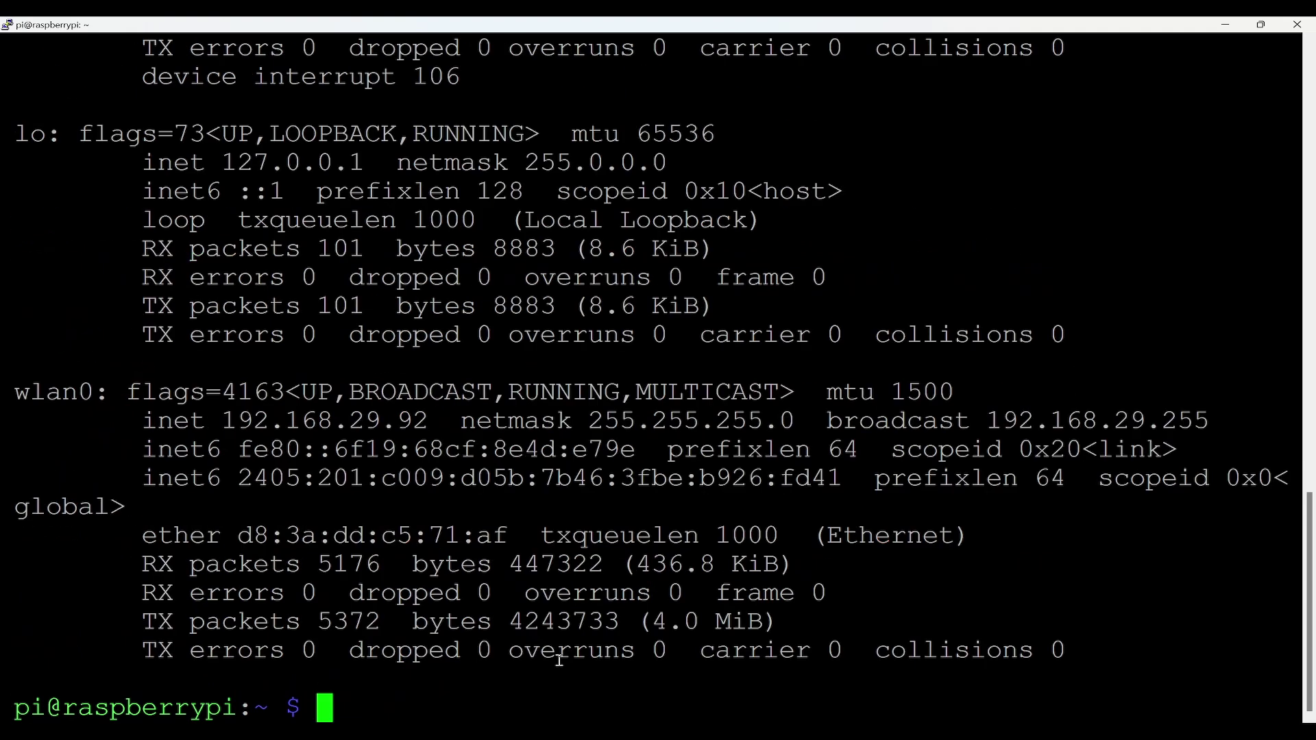
double_click(338, 421)
click(363, 420)
click(420, 420)
drag(428, 420, 230, 421)
key(ctrl+c)
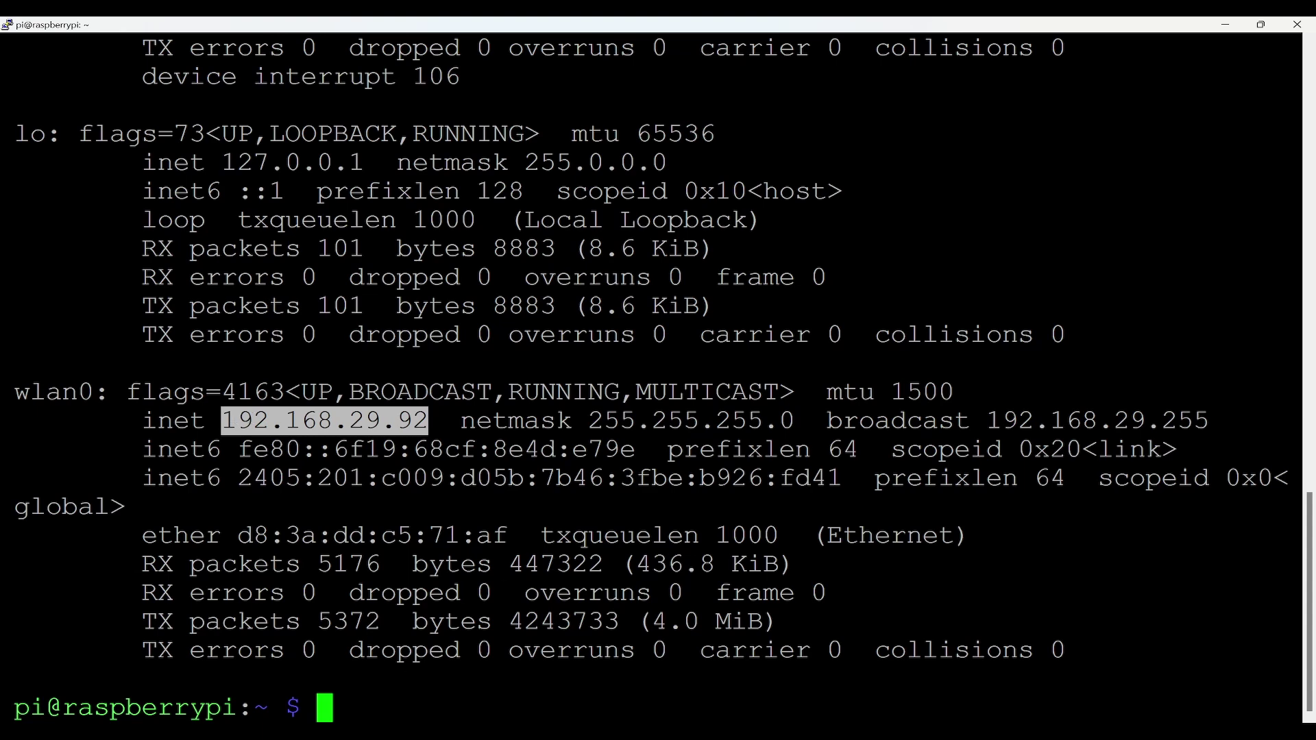
Start a new PuTTY SSH session to 192.168.29.92, accept the Pi's host key and centre the window
right_click(403, 737)
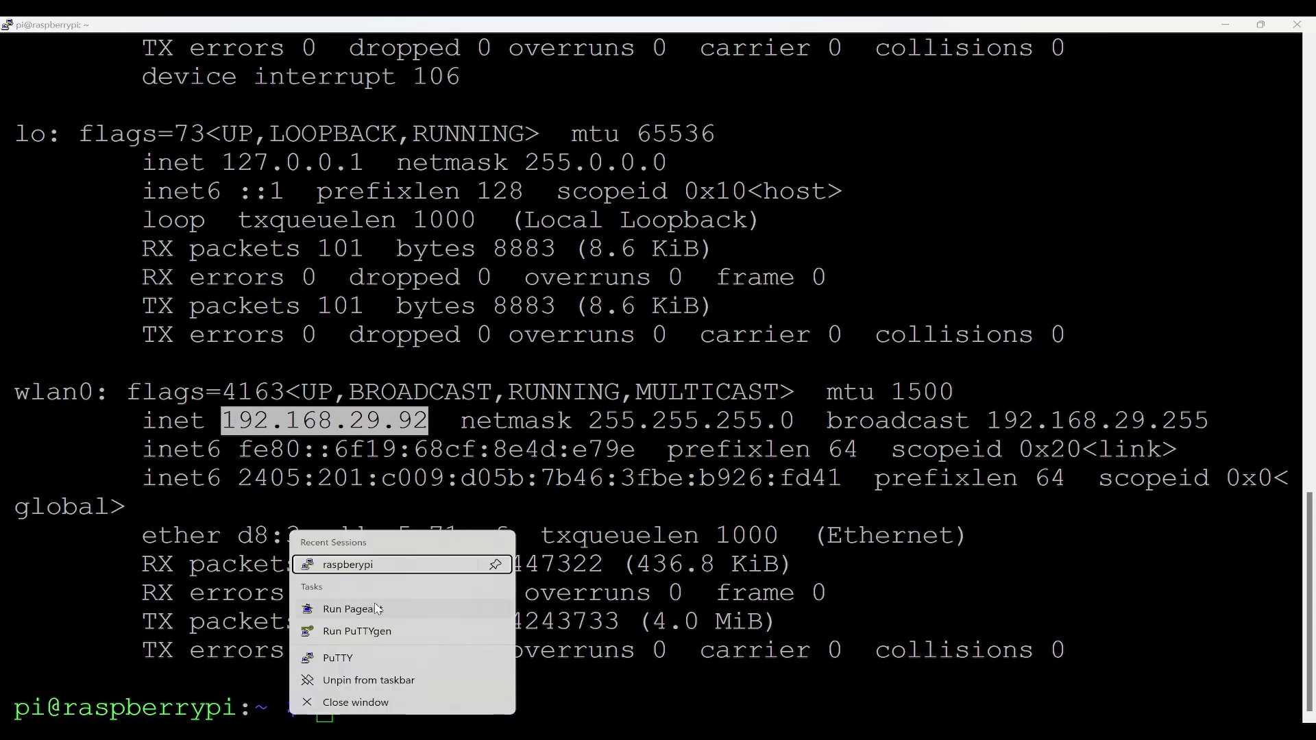
click(353, 658)
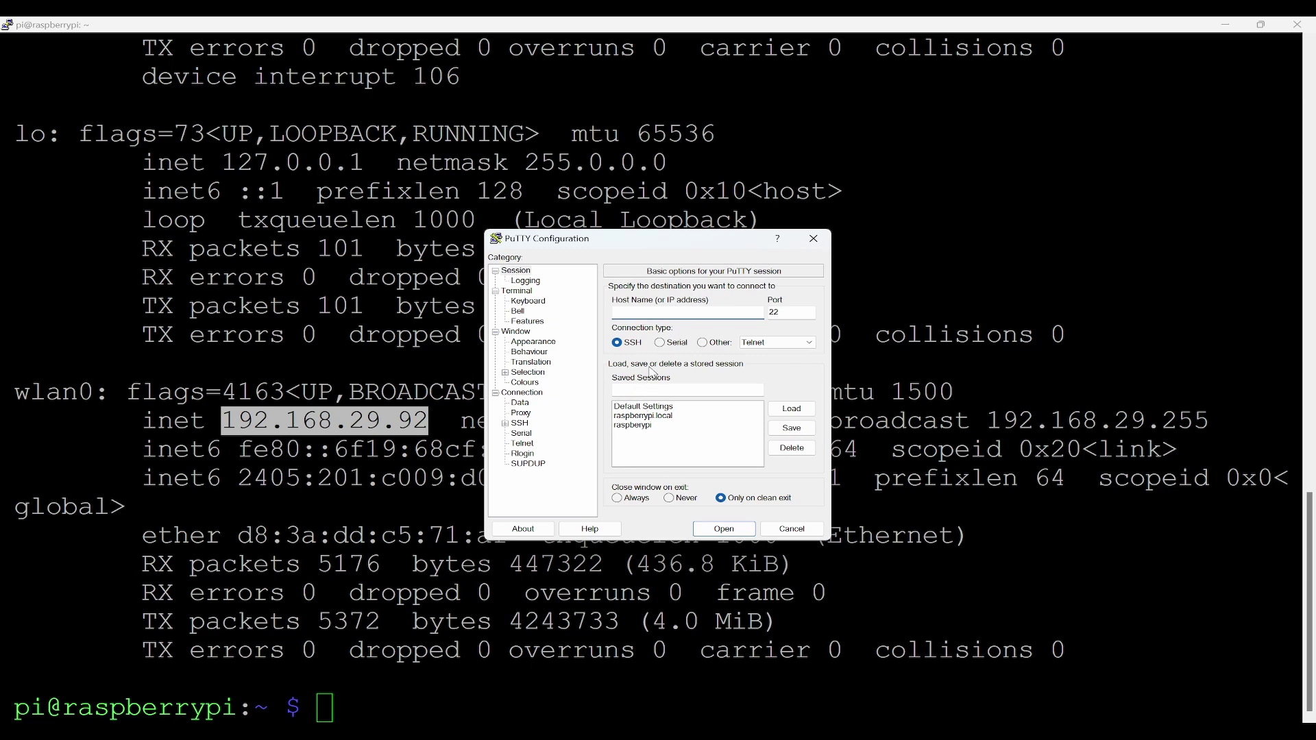
key(ctrl+v)
click(725, 528)
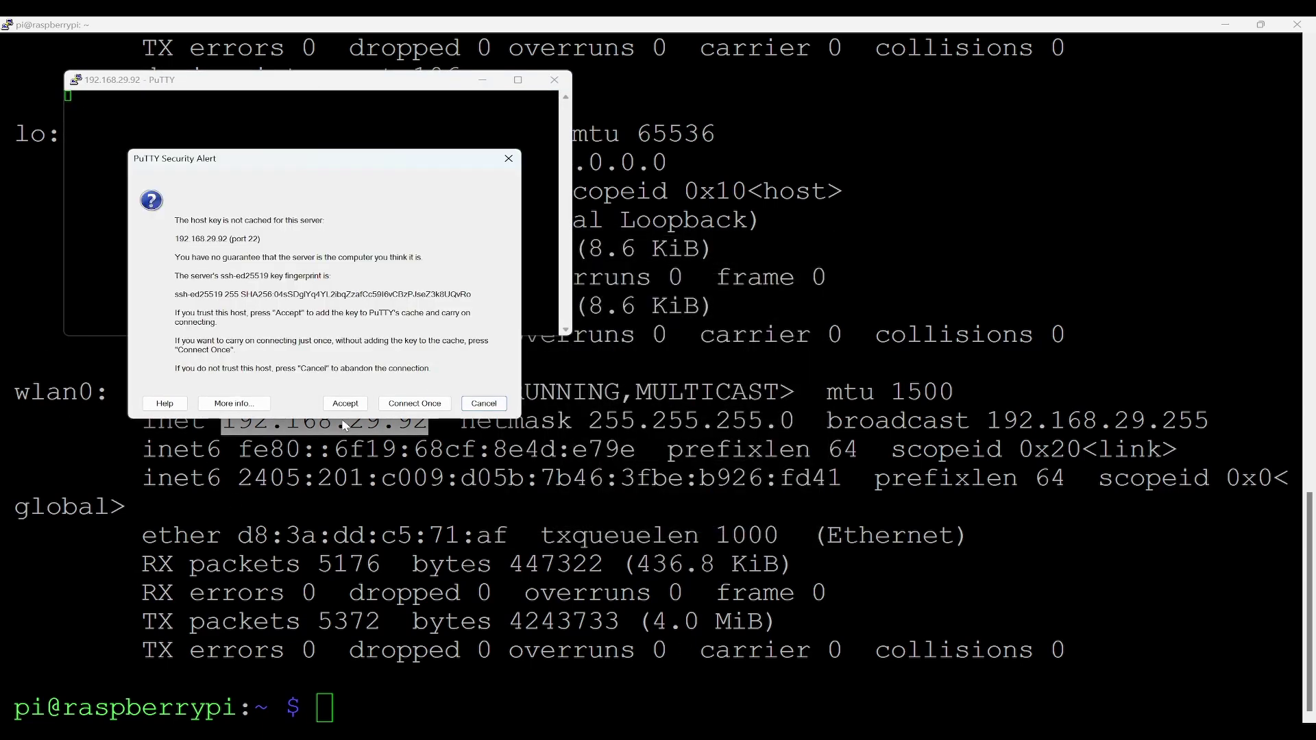
click(344, 403)
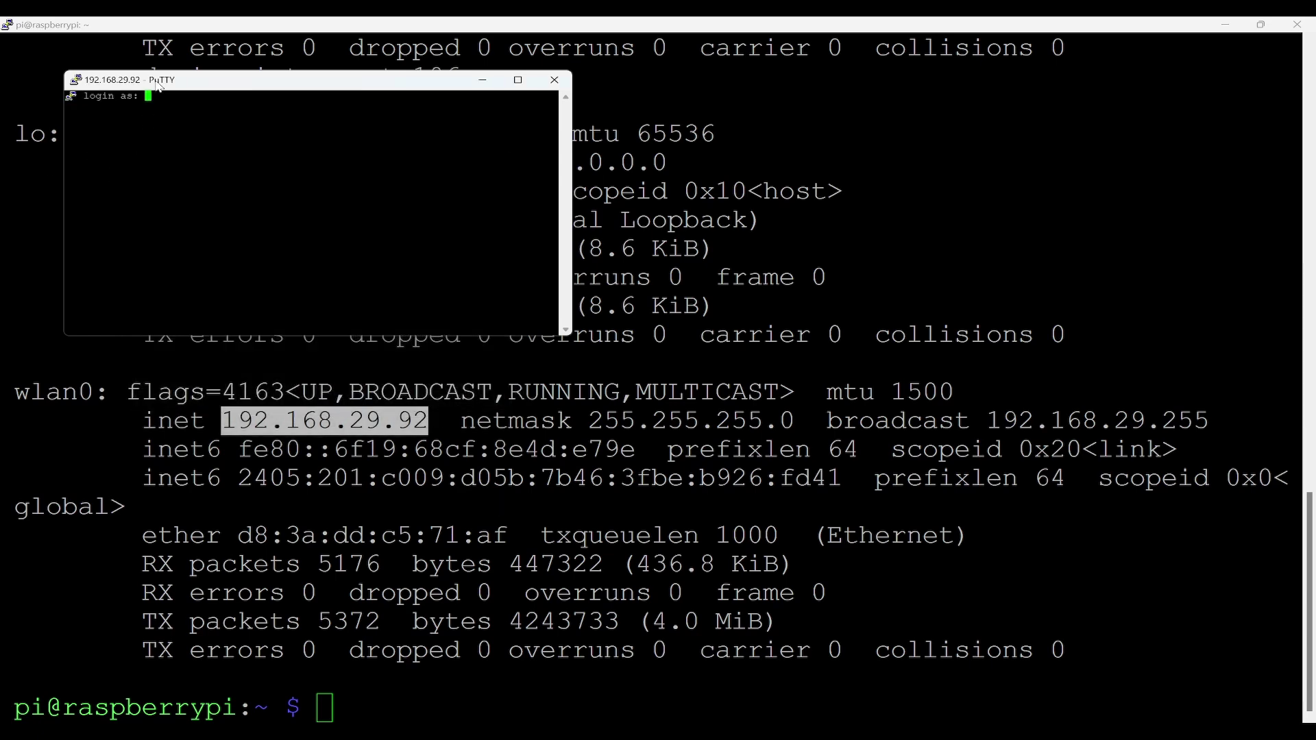
drag(158, 84, 484, 232)
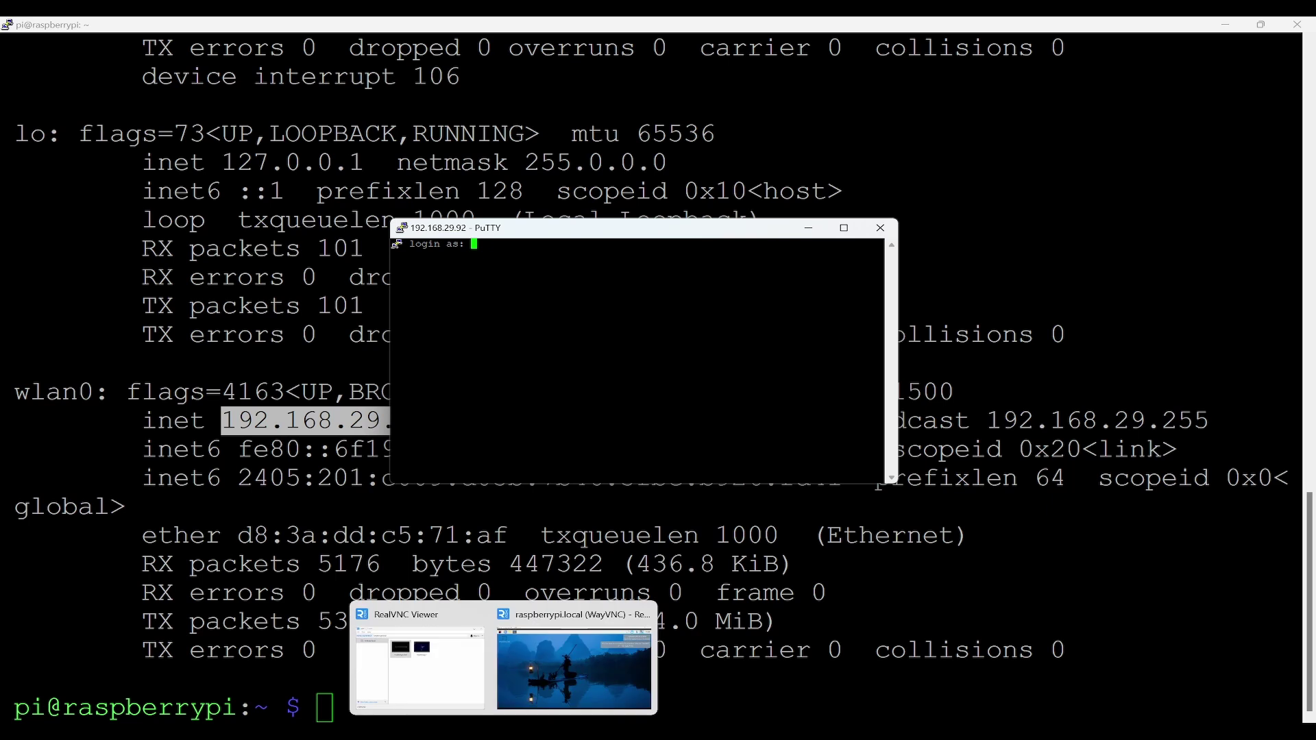
Connect VNC Viewer to 192.168.29.92, continue past the warning and log in as user pi
click(430, 654)
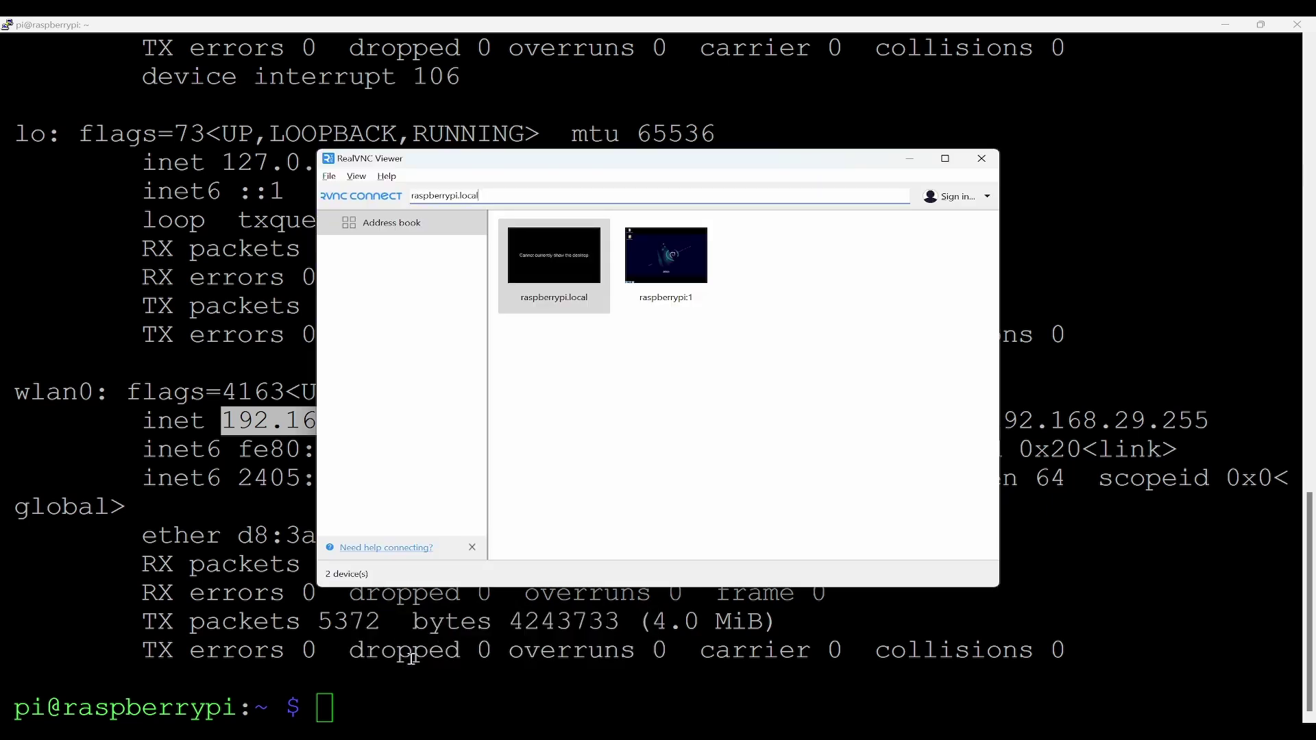
click(678, 395)
key(ctrl+v)
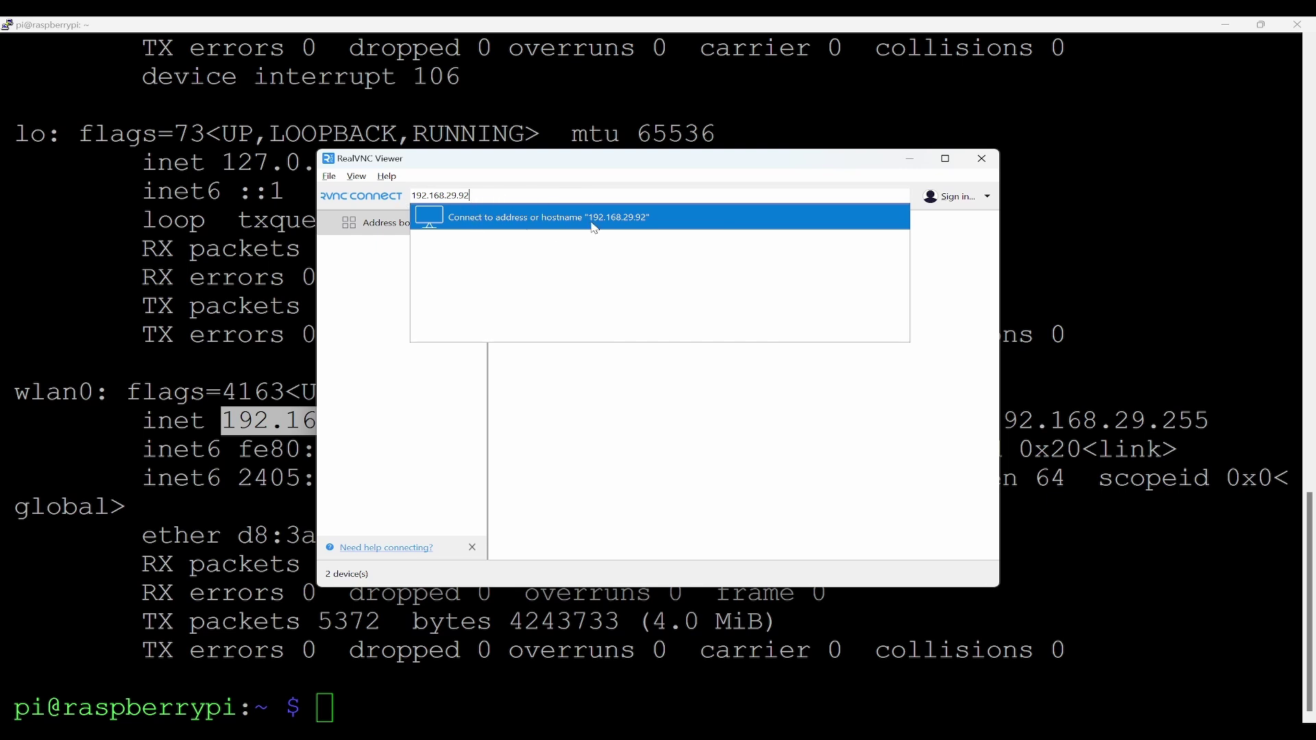
click(593, 226)
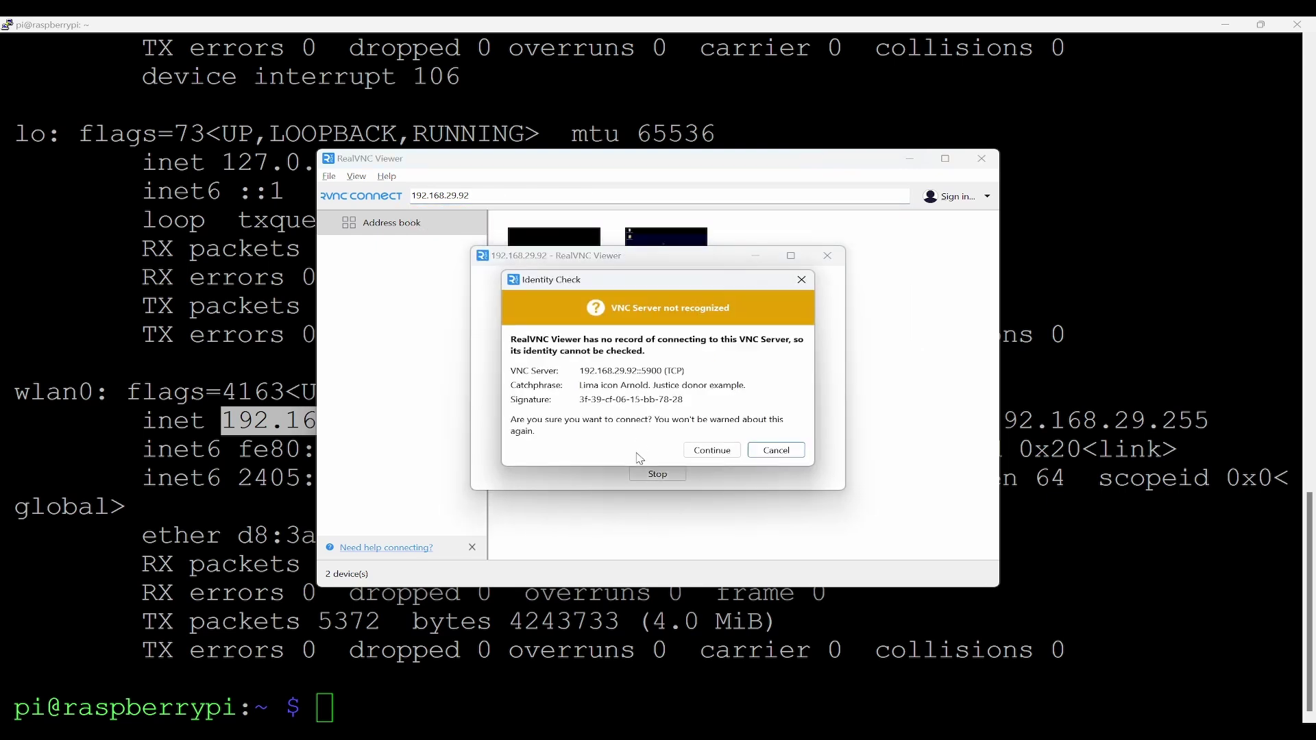
click(713, 453)
text(pi)
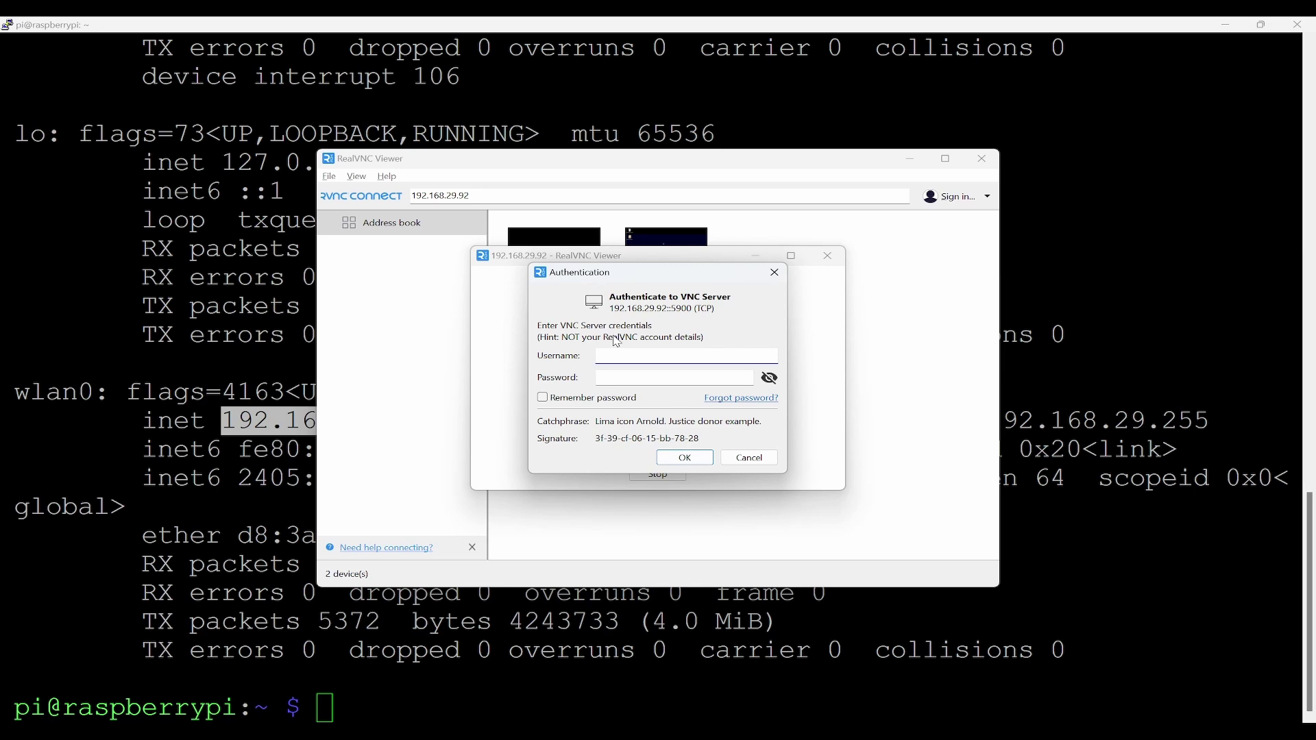
key(Tab)
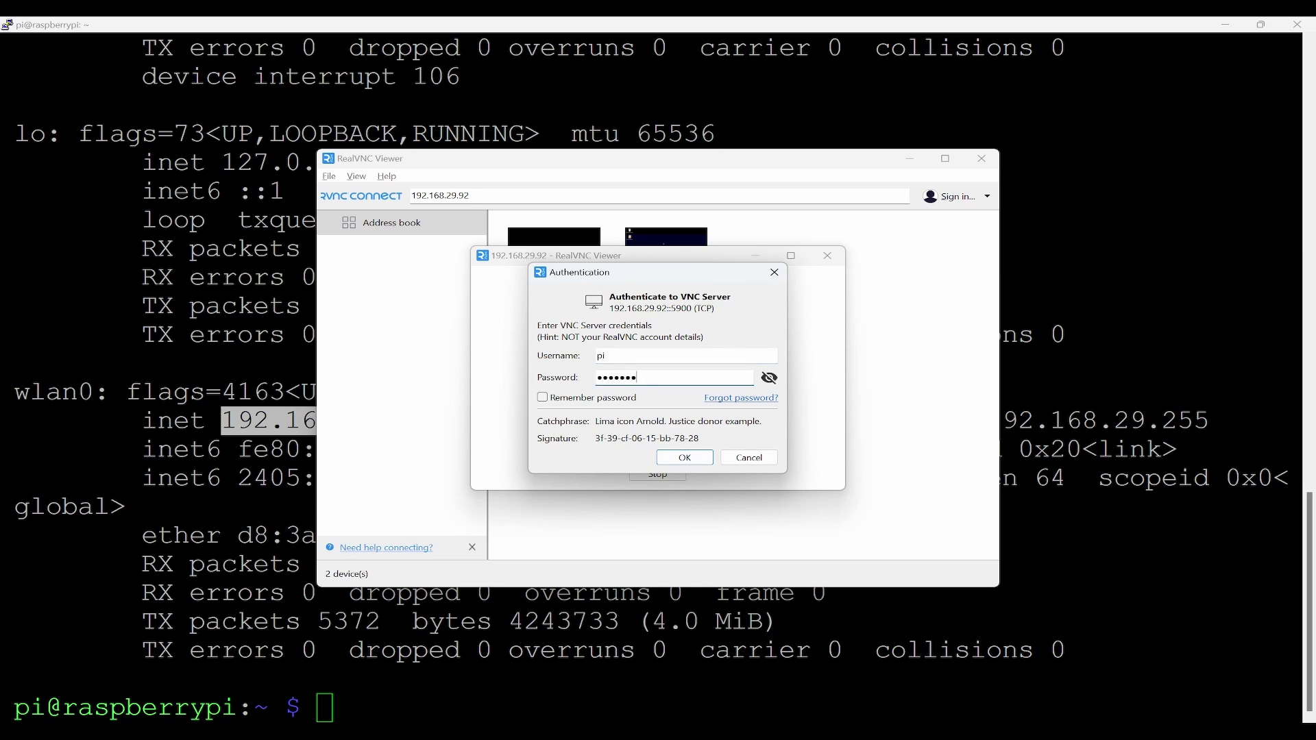
key(Return)
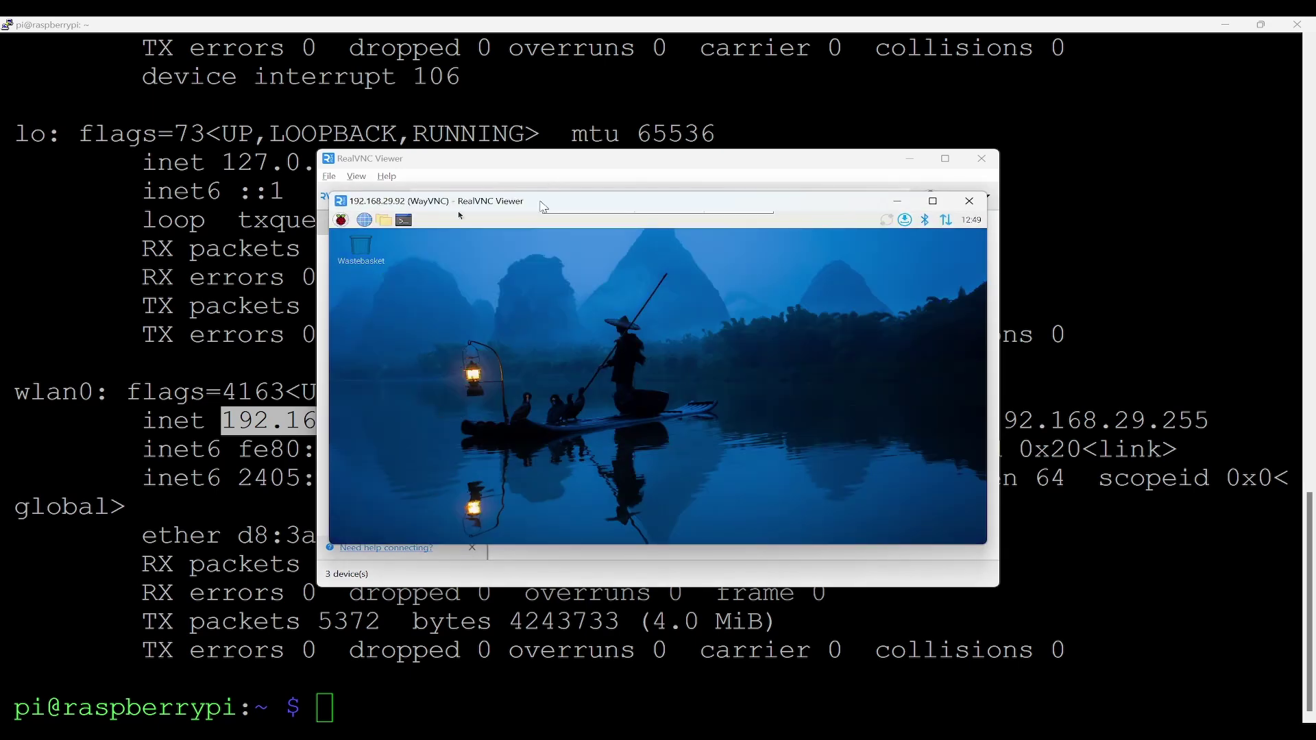
drag(544, 207, 703, 226)
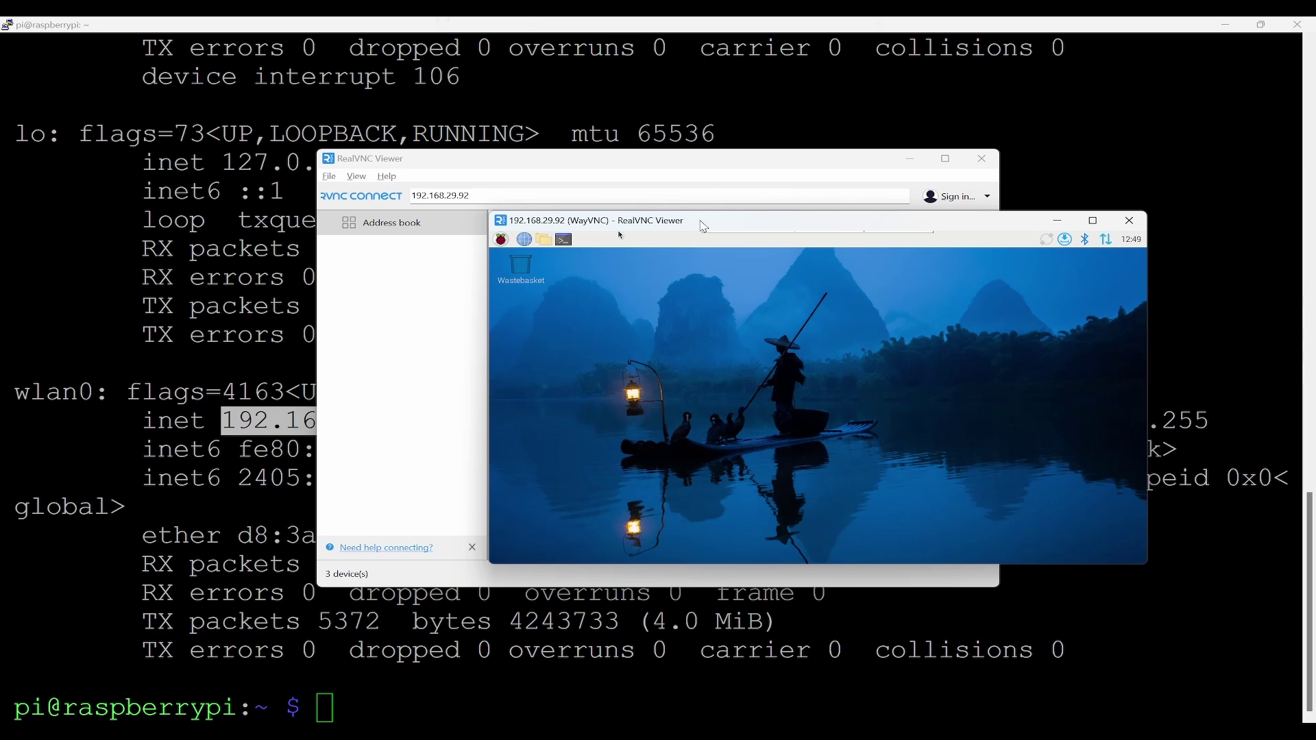